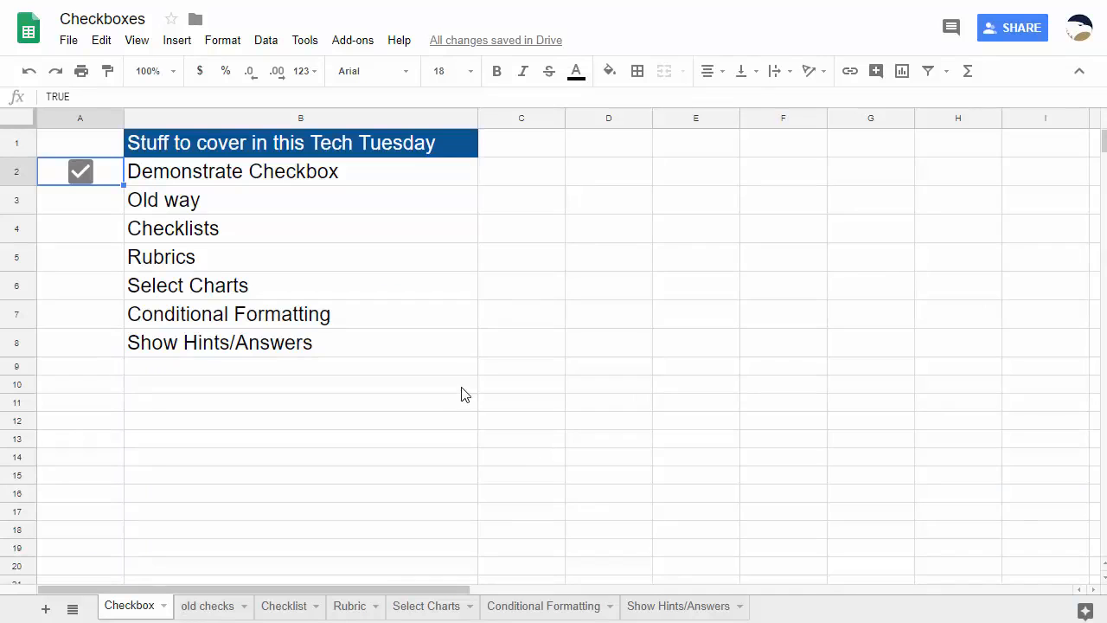
On the old checks sheet, copy the check mark formula in A3 and paste only its value into A6.
left_click(217, 609)
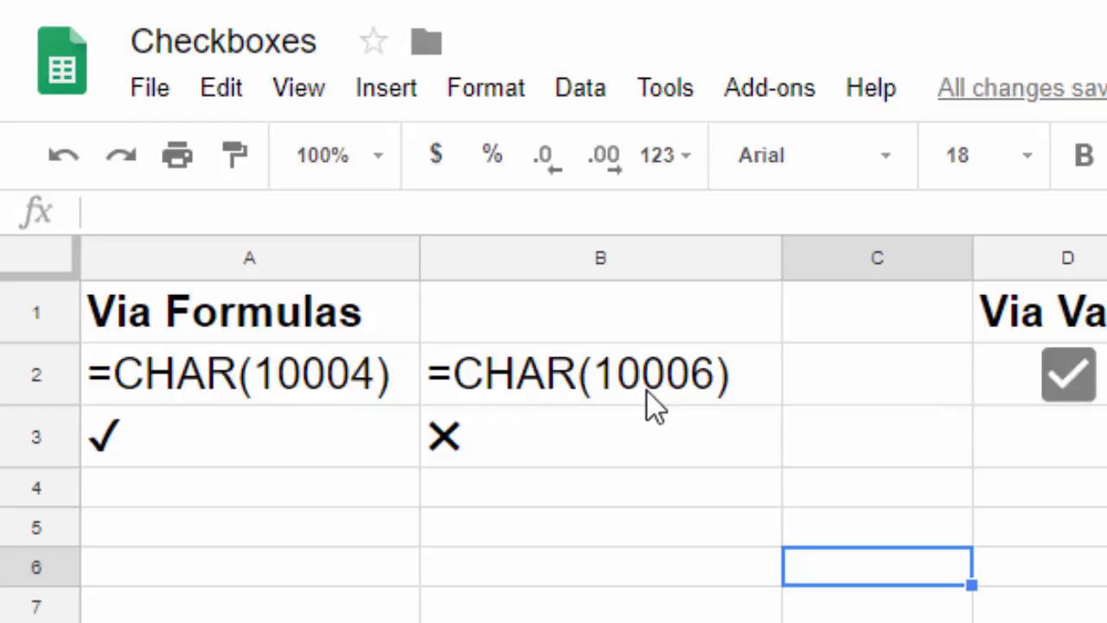
left_click(300, 391)
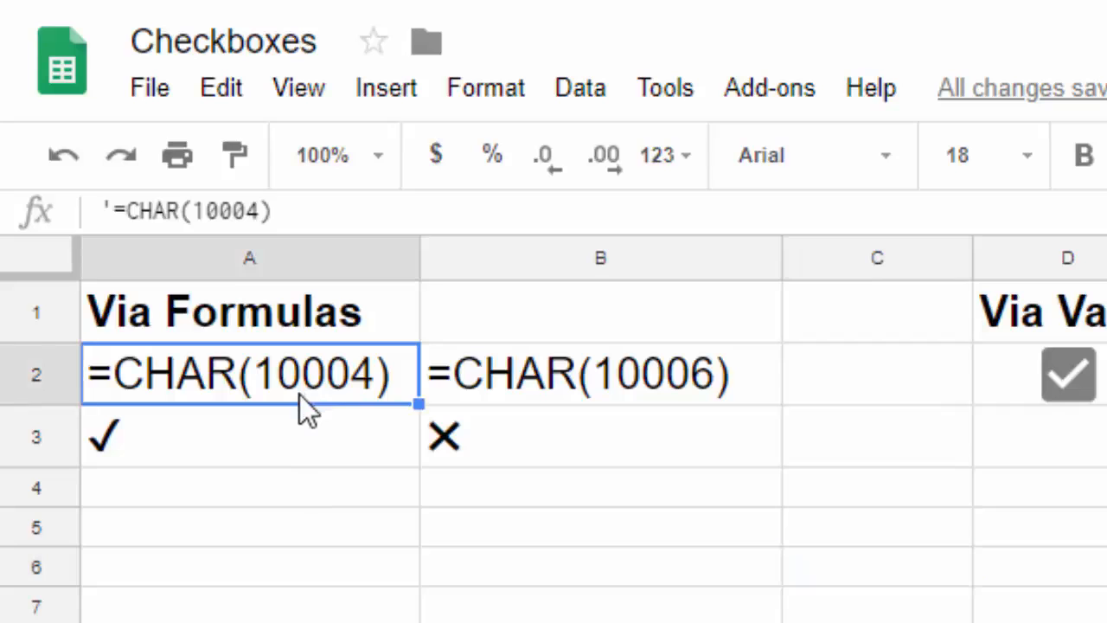
left_click(408, 614)
left_click(258, 435)
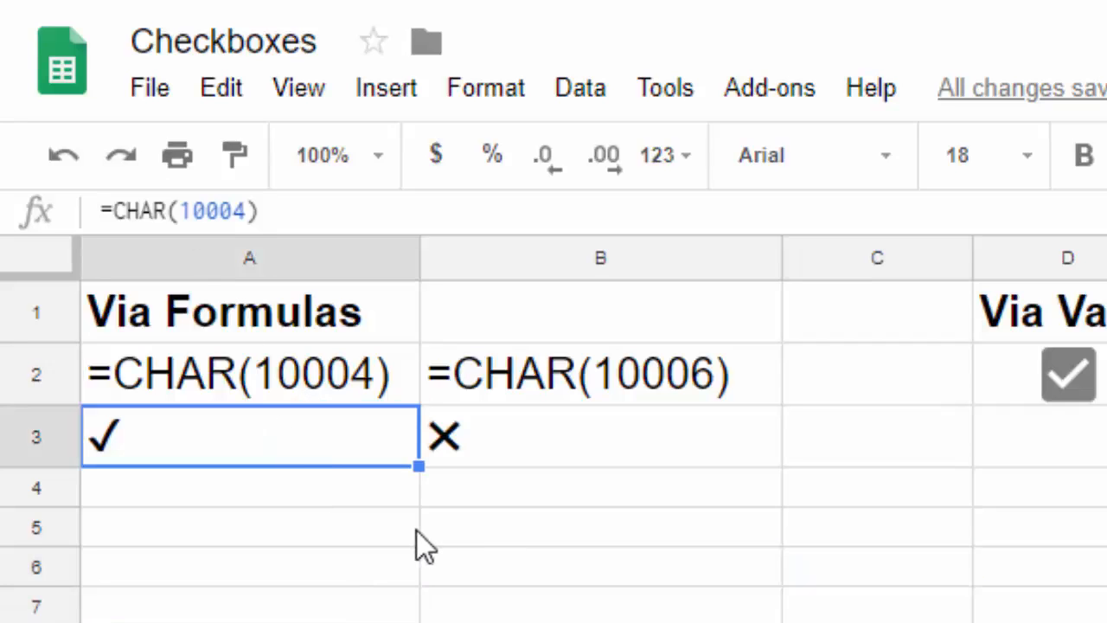
key("ctrl+c")
left_click(211, 553)
right_click(208, 550)
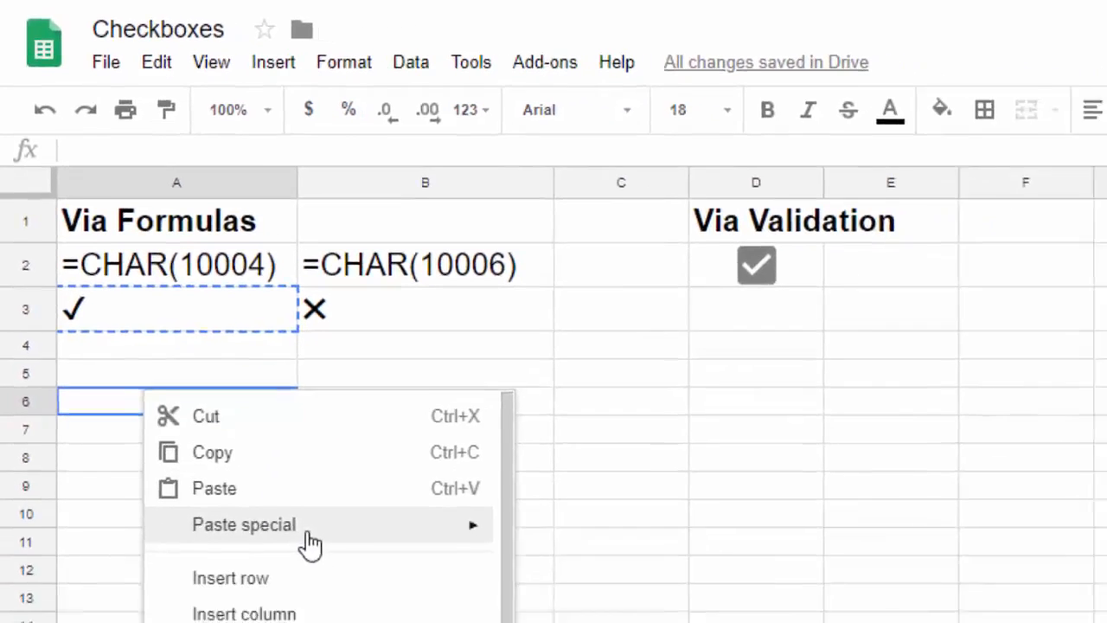
mouse_move(432, 480)
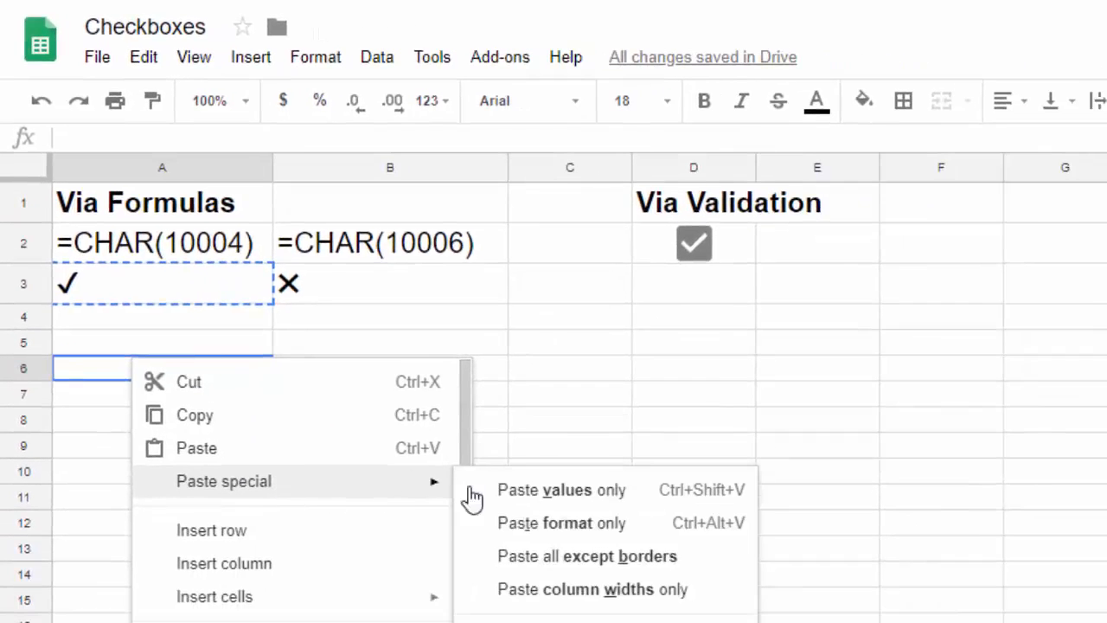
left_click(561, 490)
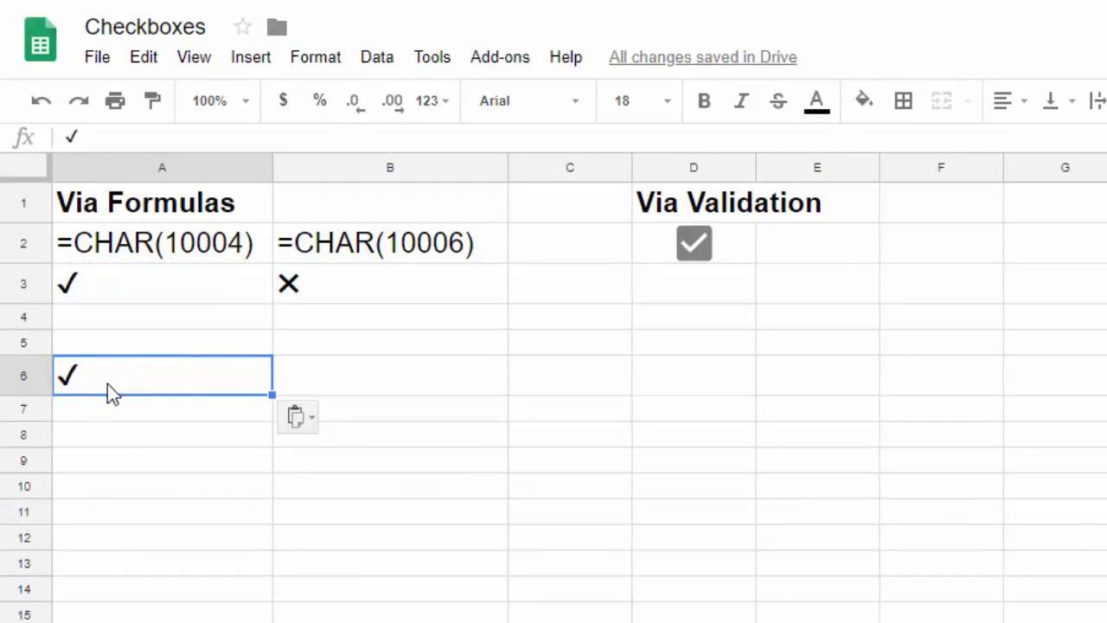
Append the text "is cool!" after the check mark in A6.
double_click(109, 384)
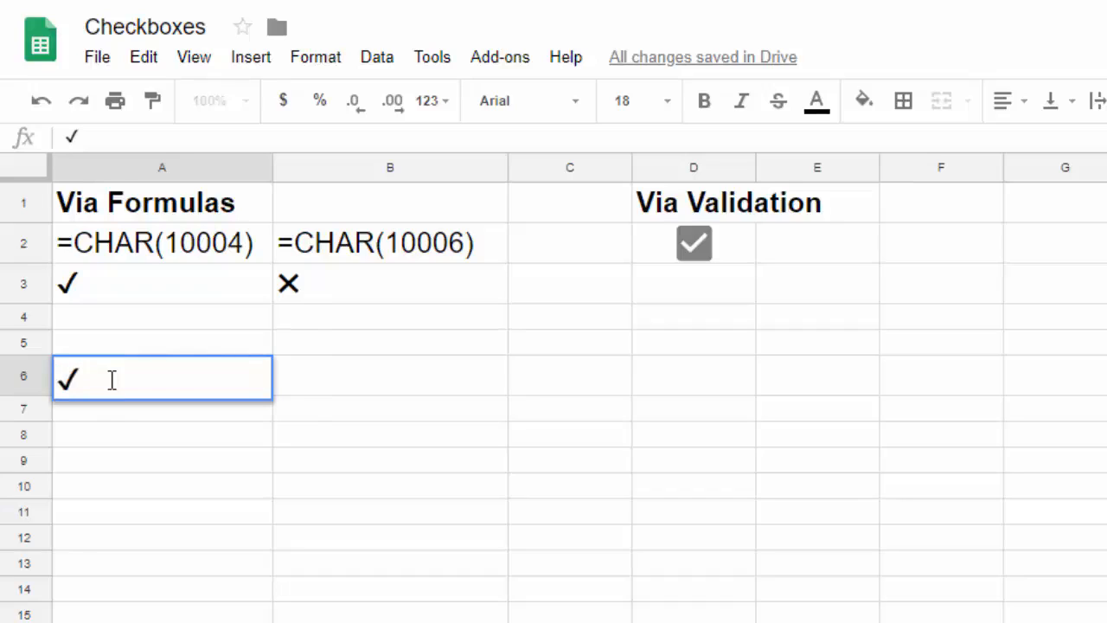
type("is cool!")
key("Return")
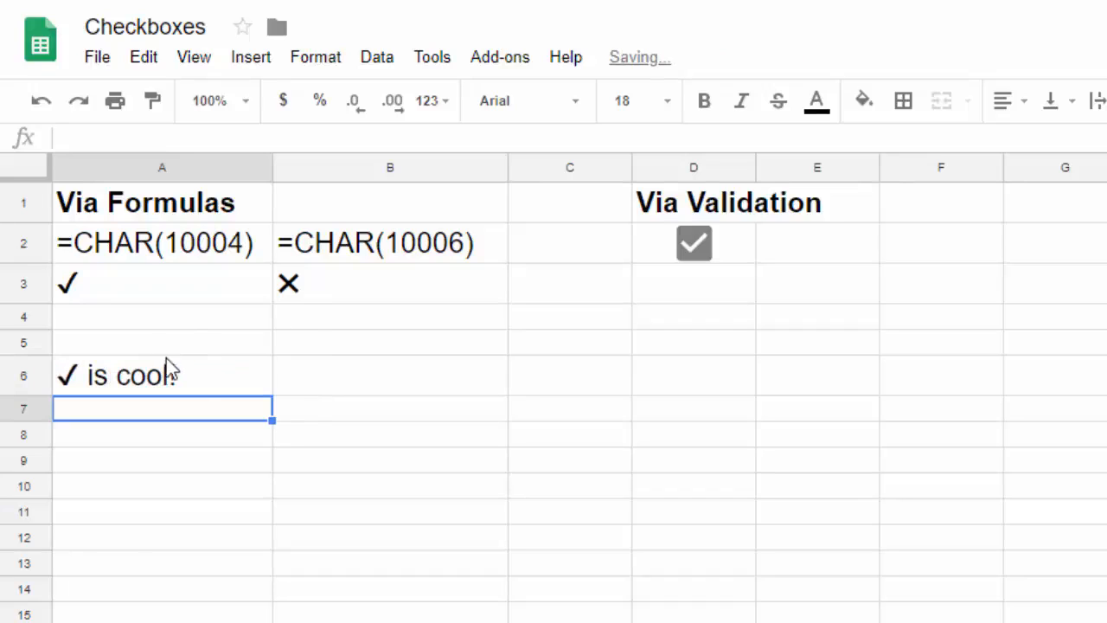
Paste the copied check mark formula into D6 below the Via Validation checkbox.
left_click(727, 385)
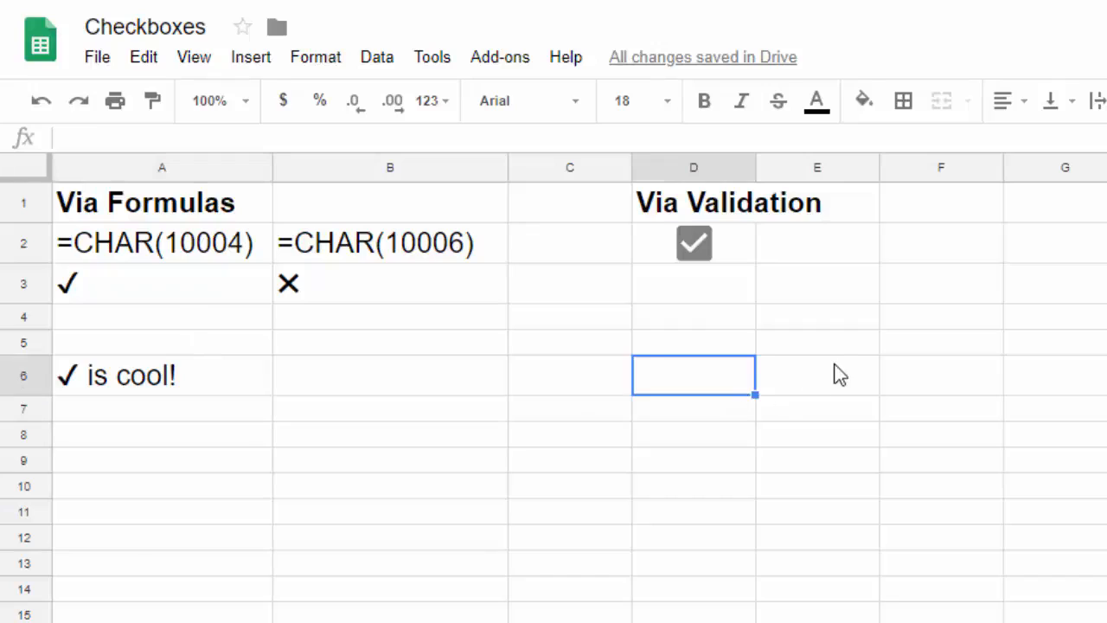
key("ctrl+v")
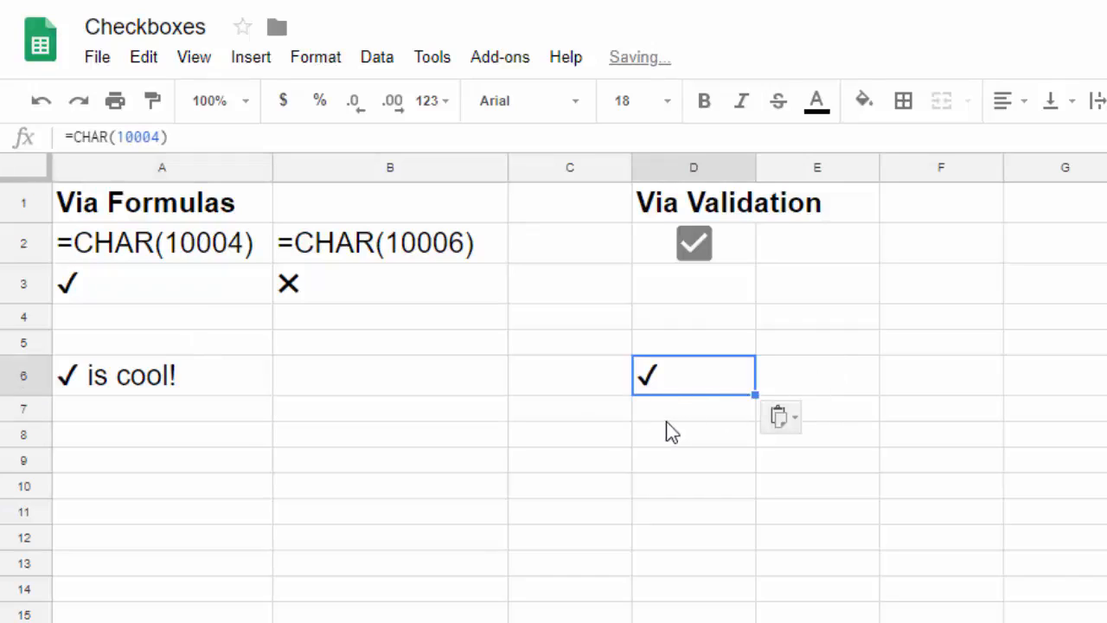
key("Return")
left_click(686, 385)
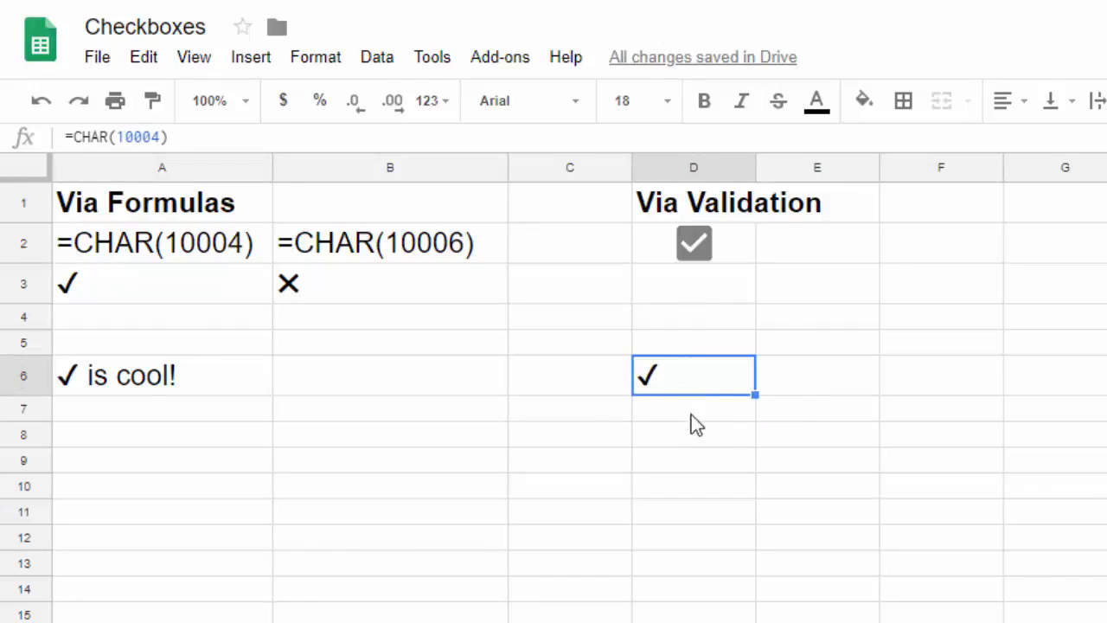
Paste the check mark formula into A11, A12 and A13.
left_click(168, 523)
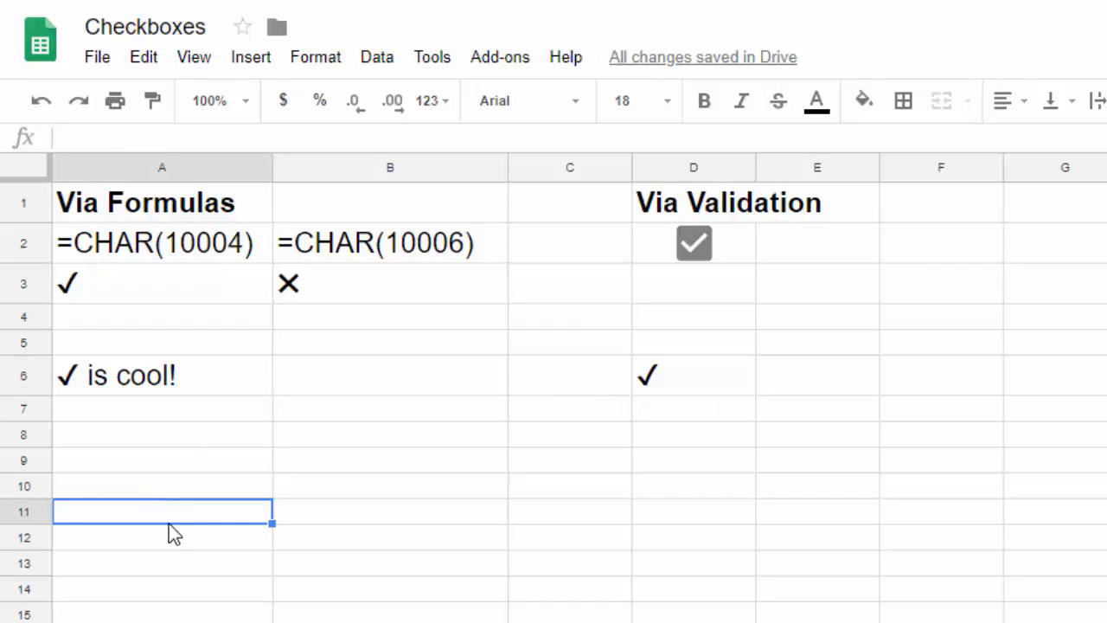
key("ctrl+v")
left_click(141, 561)
key("ctrl+v")
left_click(128, 585)
key("ctrl+v")
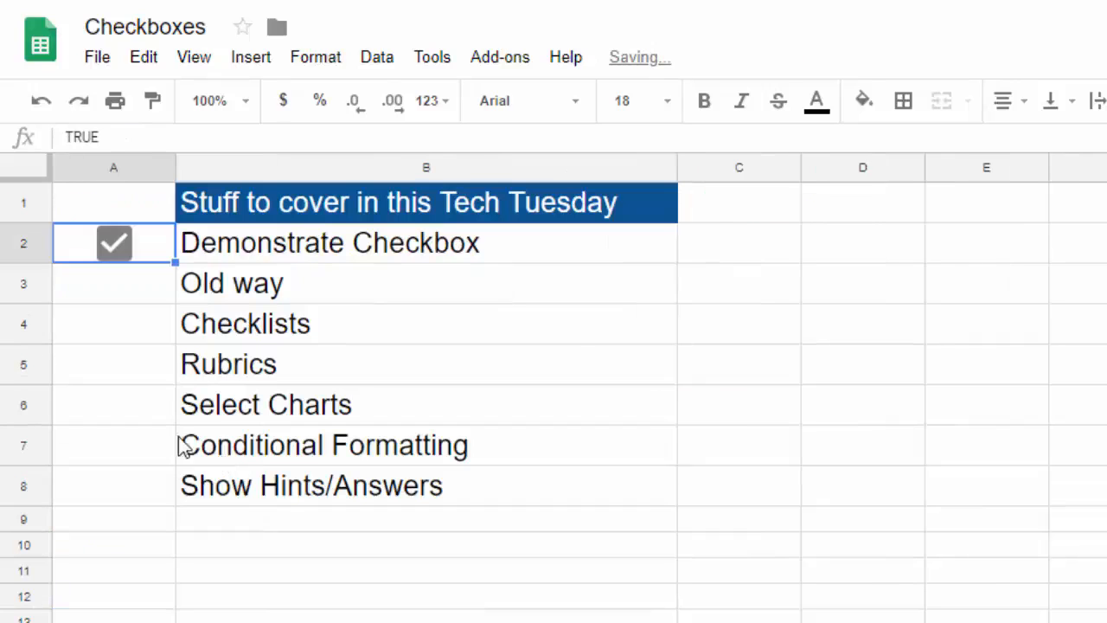
On the Checkbox sheet, paste check marks beside Rubrics, Select Charts and Conditional Formatting, then clear A5:A8.
left_click(170, 379)
key("ctrl+v")
left_click(143, 415)
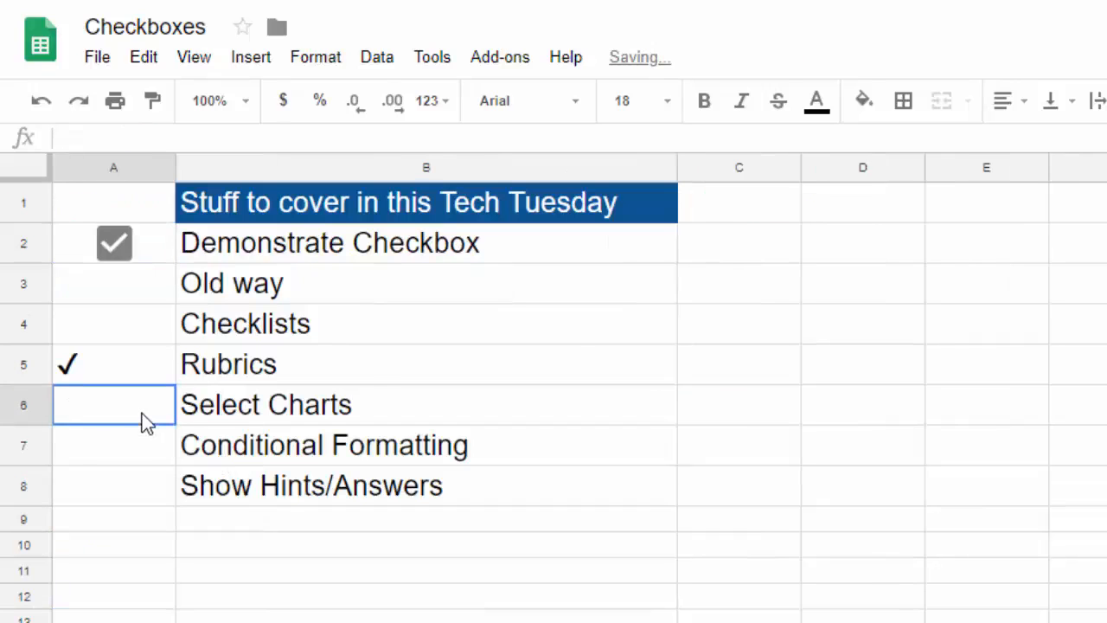
key("ctrl+v")
left_click(121, 458)
key("ctrl+v")
left_click(128, 502)
left_click_drag(133, 380, 131, 493)
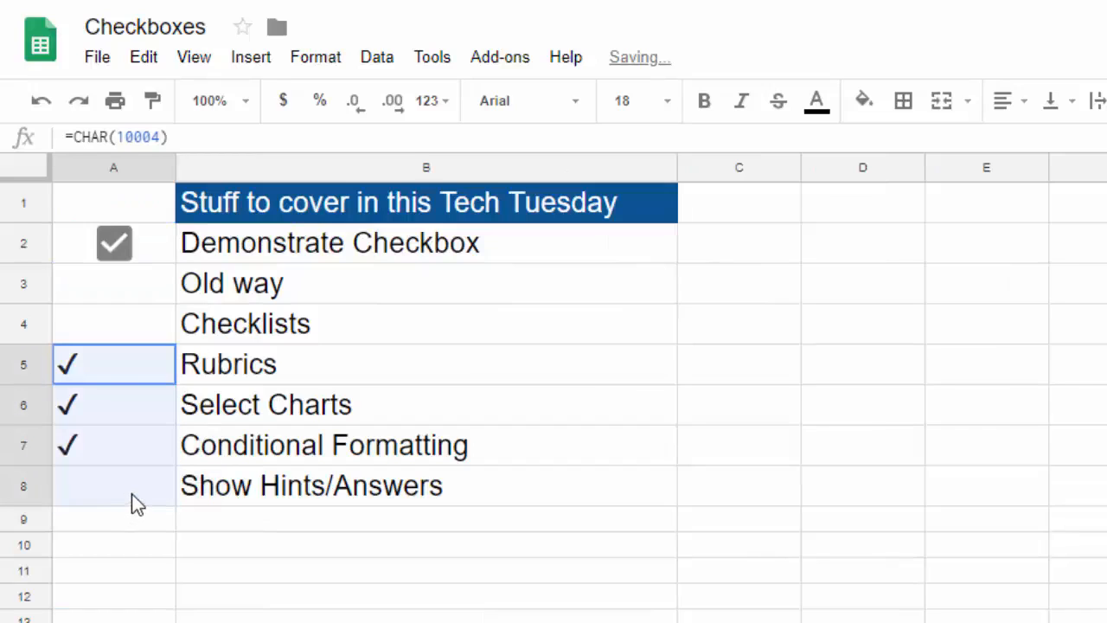
key("Delete")
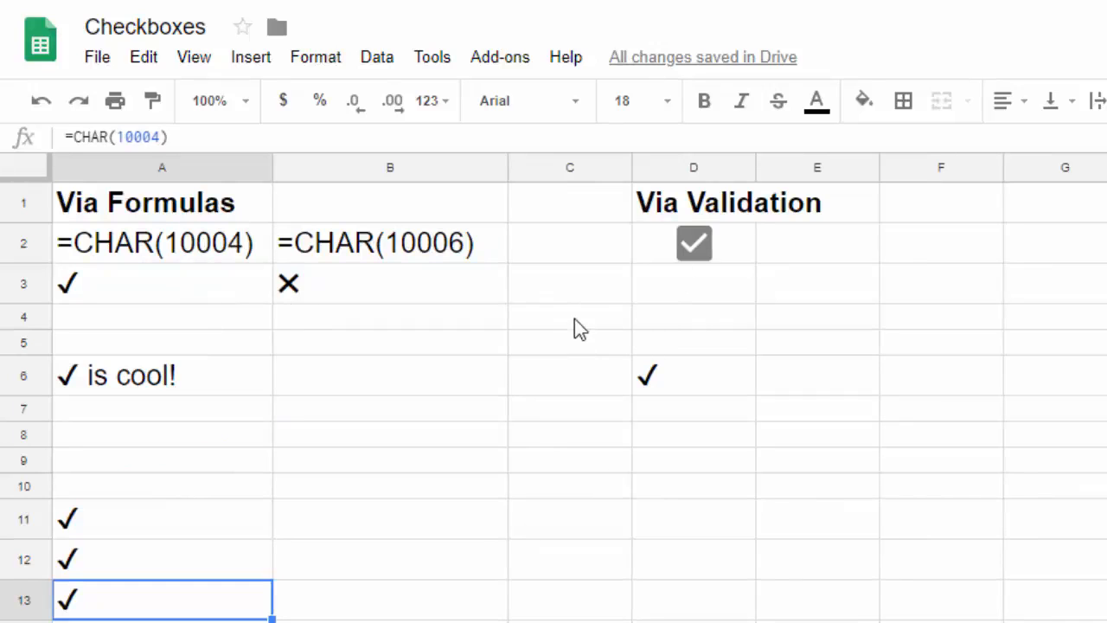
left_click(562, 247)
left_click(251, 57)
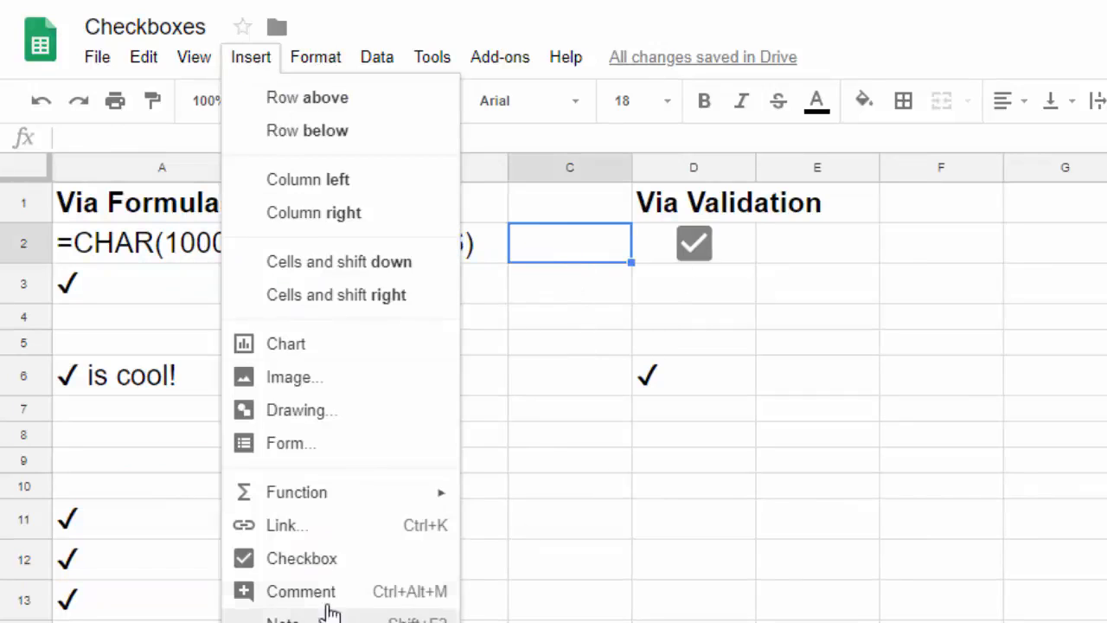
left_click(641, 532)
left_click(721, 437)
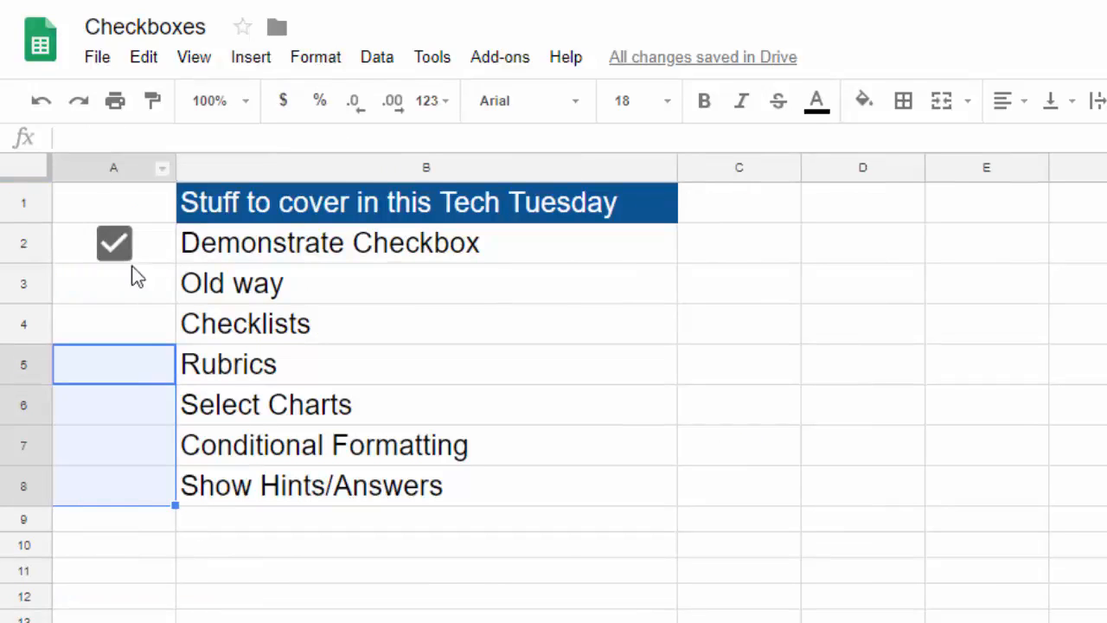
On the Checkbox sheet, toggle the Demonstrate Checkbox checkbox in A2 off and on several times.
left_click(164, 264)
left_click(160, 256)
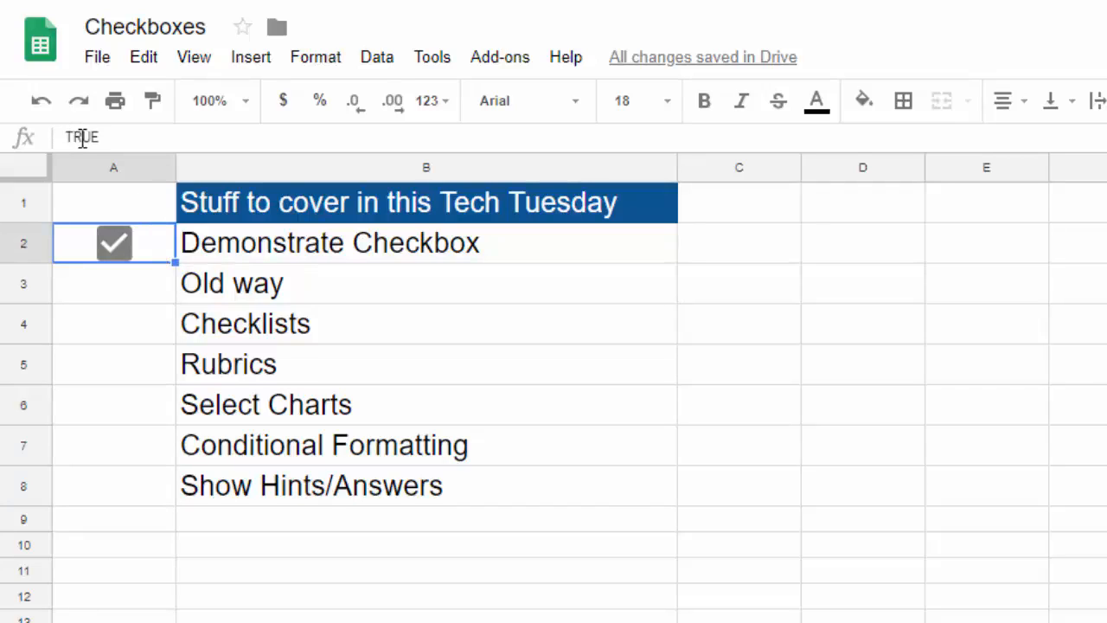
left_click(117, 243)
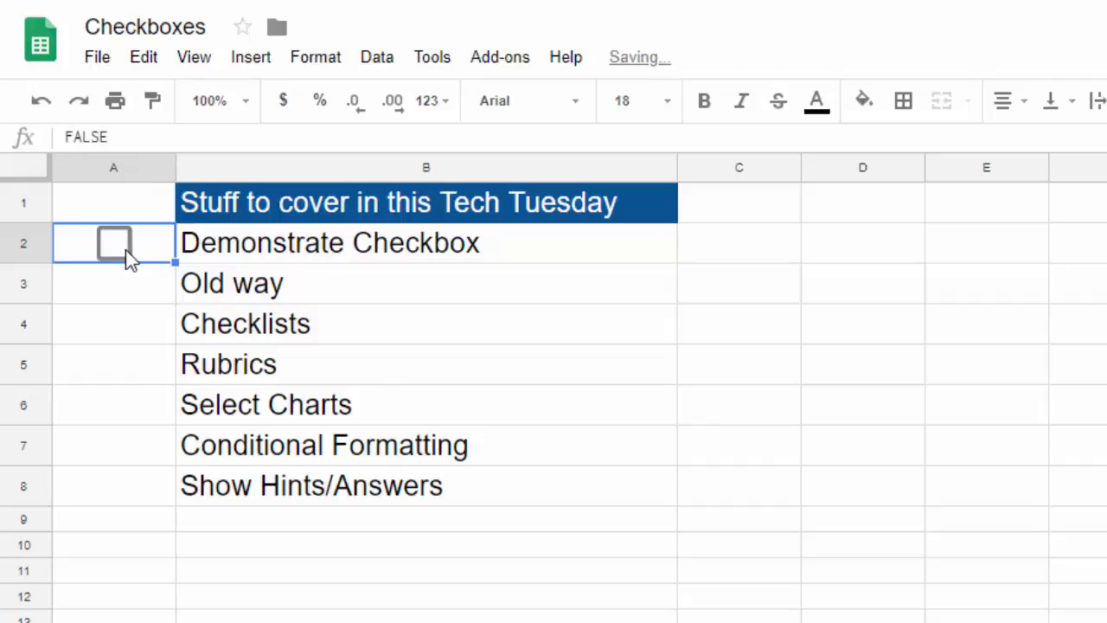
left_click(128, 249)
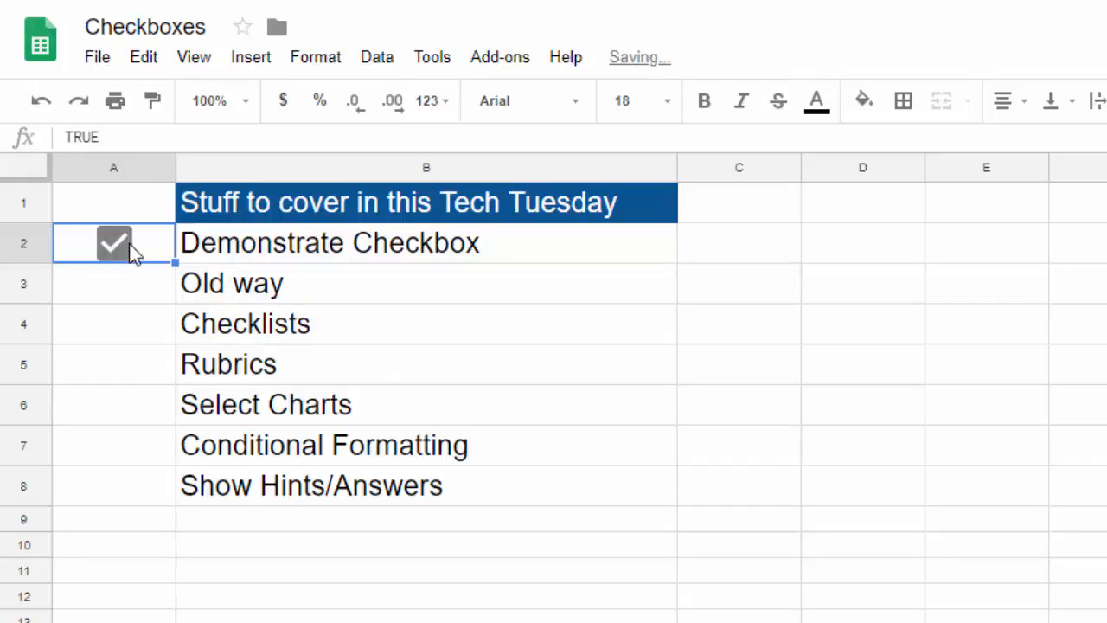
left_click(144, 290)
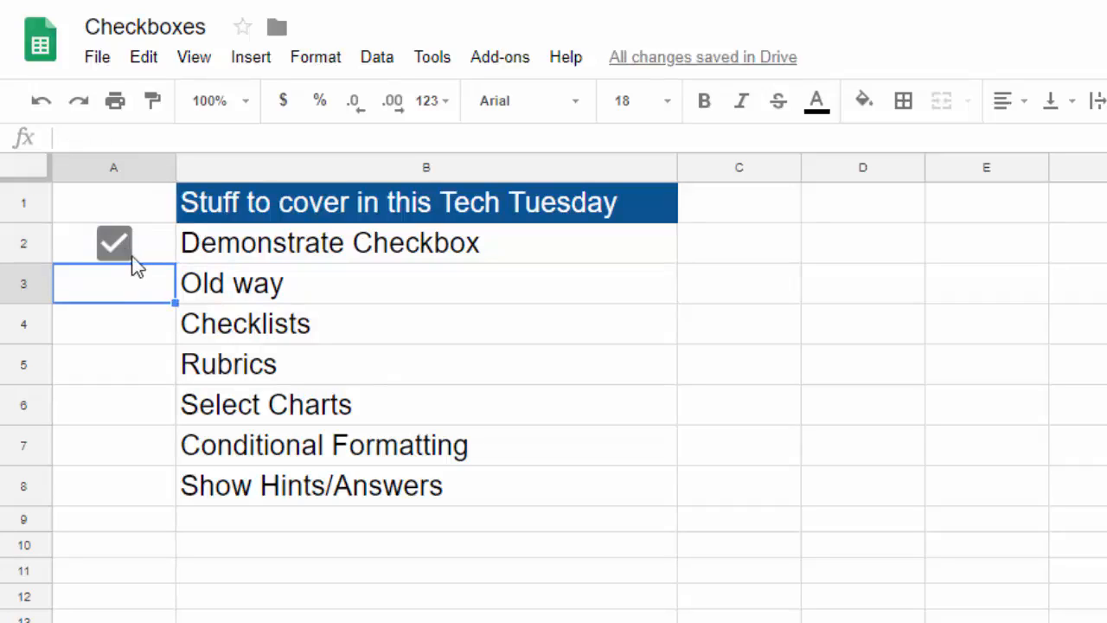
left_click(117, 258)
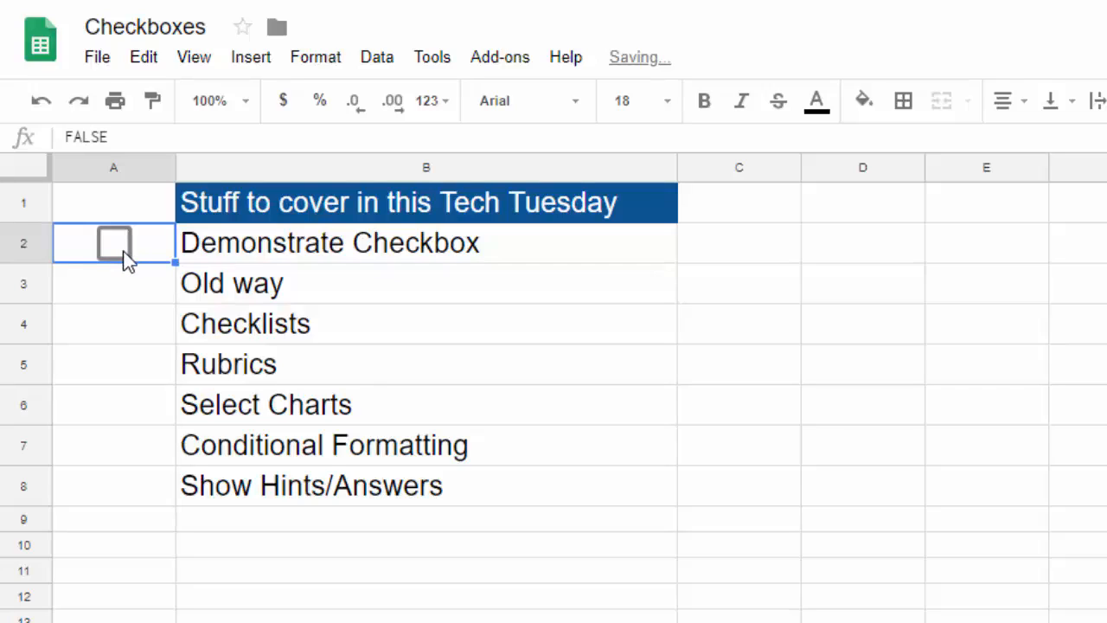
left_click(110, 246)
left_click(128, 248)
left_click(108, 312)
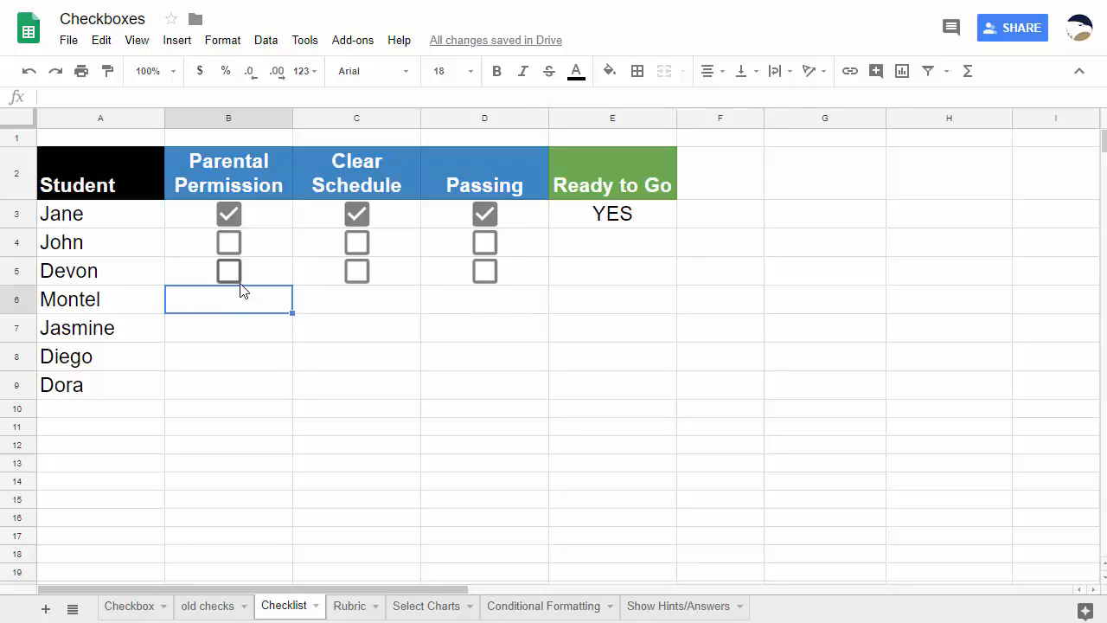
On the Checklist sheet, insert a checkbox in B6 under Parental Permission.
left_click(275, 281)
left_click(265, 301)
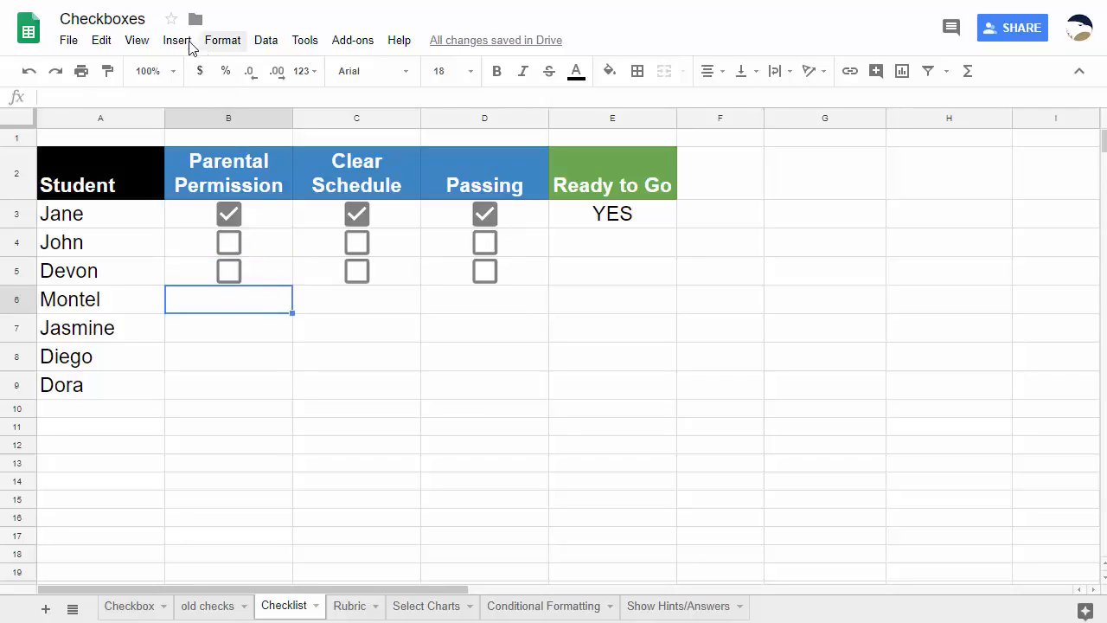
left_click(190, 42)
left_click(230, 393)
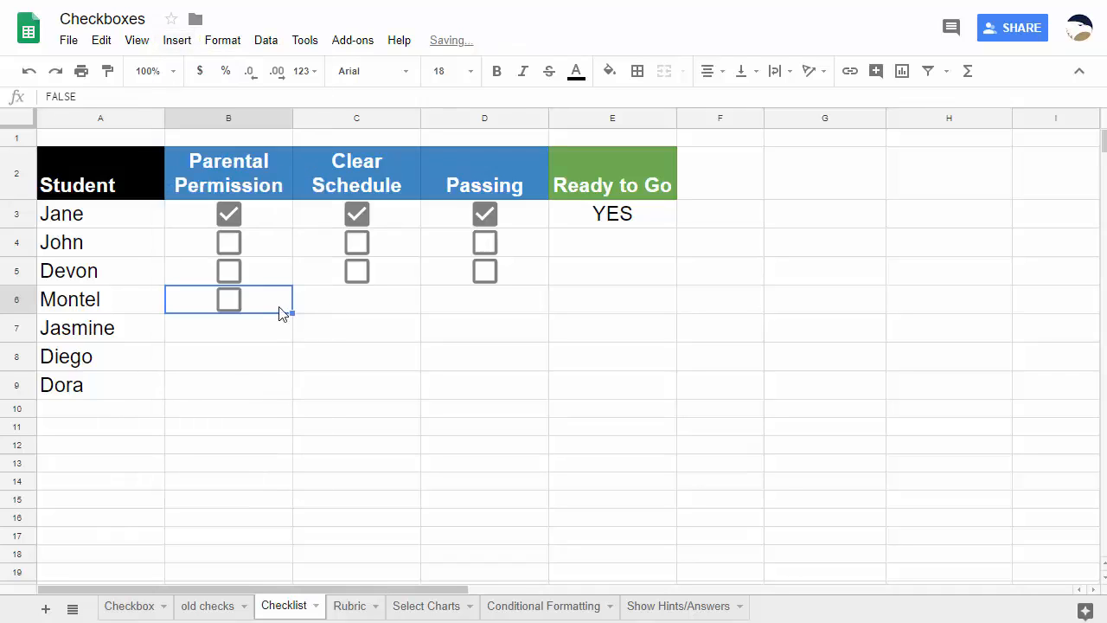
Copy the checkbox in B6 to the remaining empty cells of the three criteria columns, filling B6:D9.
key("ctrl+c")
left_click_drag(340, 294, 467, 370)
key("ctrl+v")
left_click(255, 333)
key("ctrl+v")
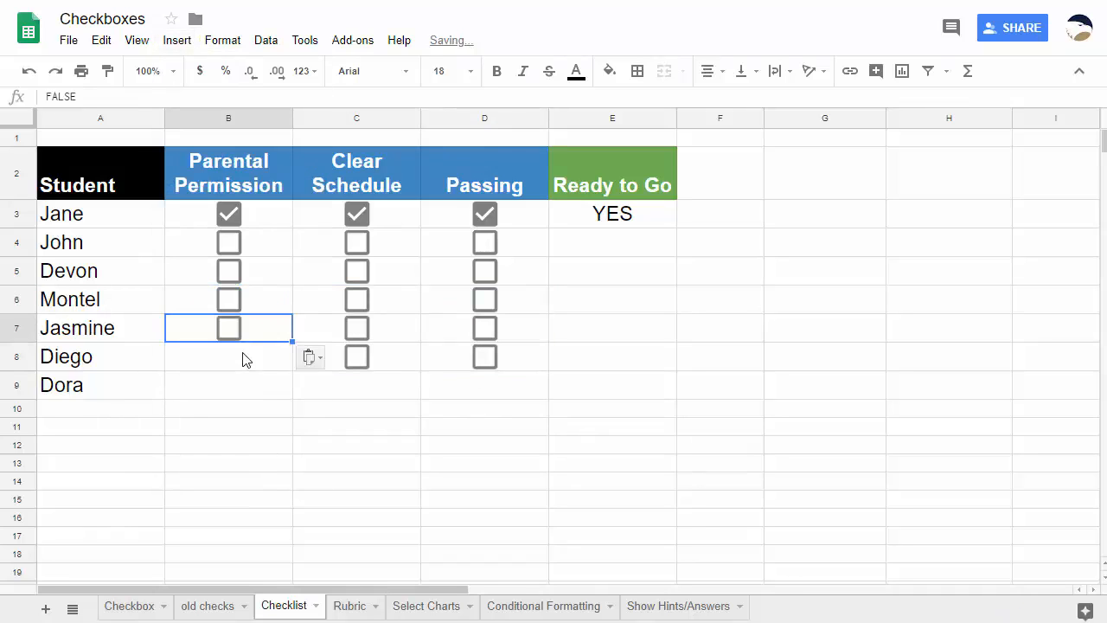
left_click(243, 354)
key("ctrl+v")
left_click(250, 388)
key("ctrl+v")
left_click(351, 391)
key("ctrl+v")
left_click(488, 397)
key("ctrl+v")
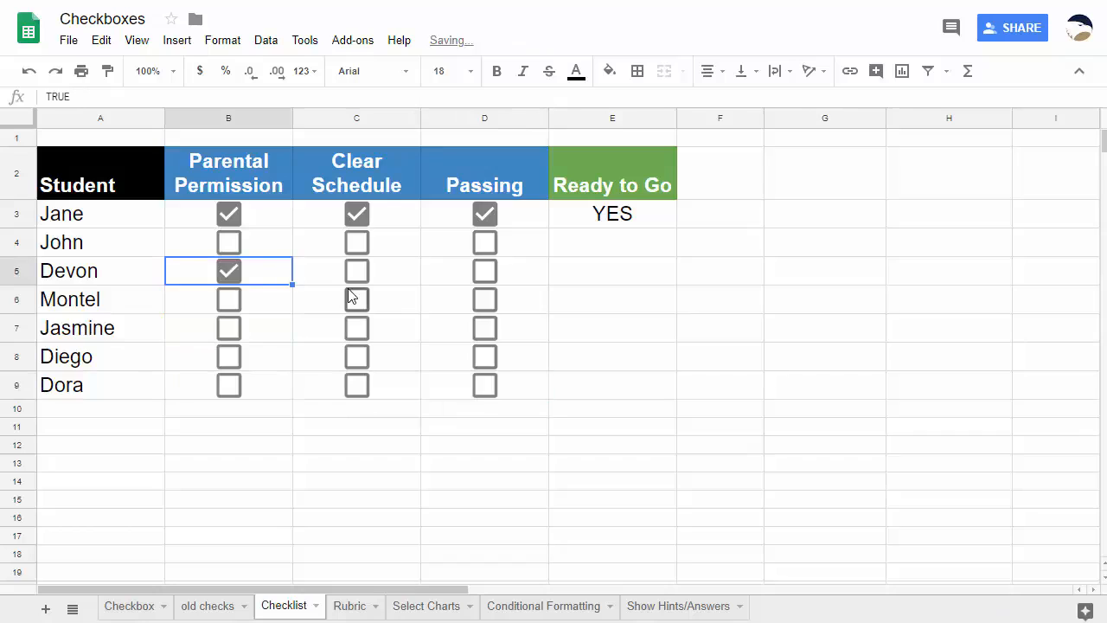
Tick the Parental Permission, Clear Schedule and Passing checkboxes in row 5, then untick all three.
left_click(356, 272)
left_click(481, 273)
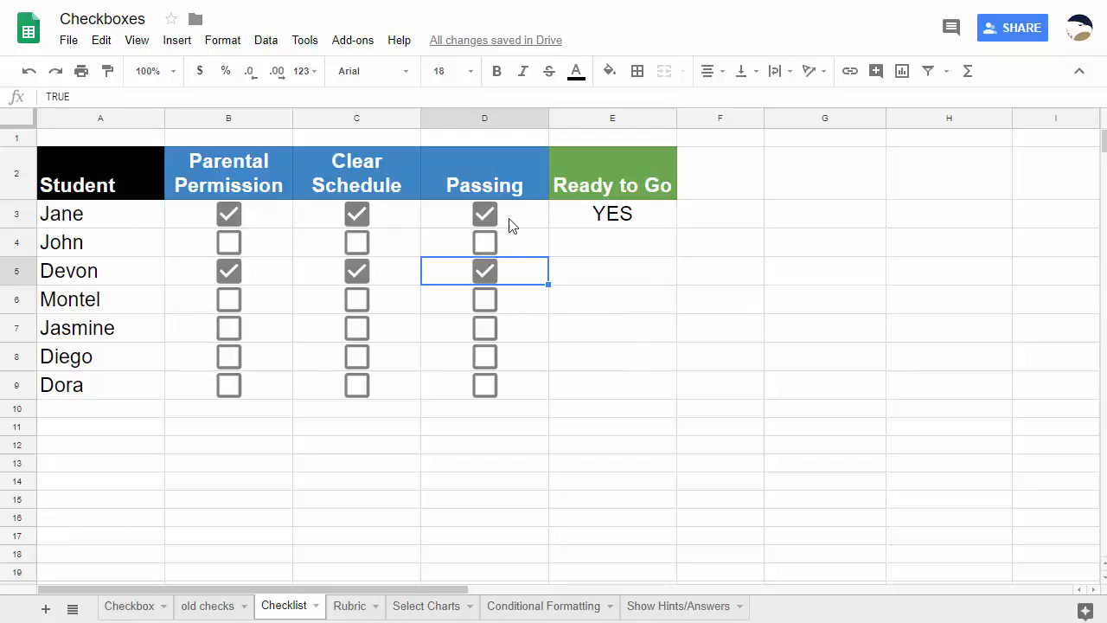
left_click(230, 270)
left_click(356, 271)
left_click(484, 271)
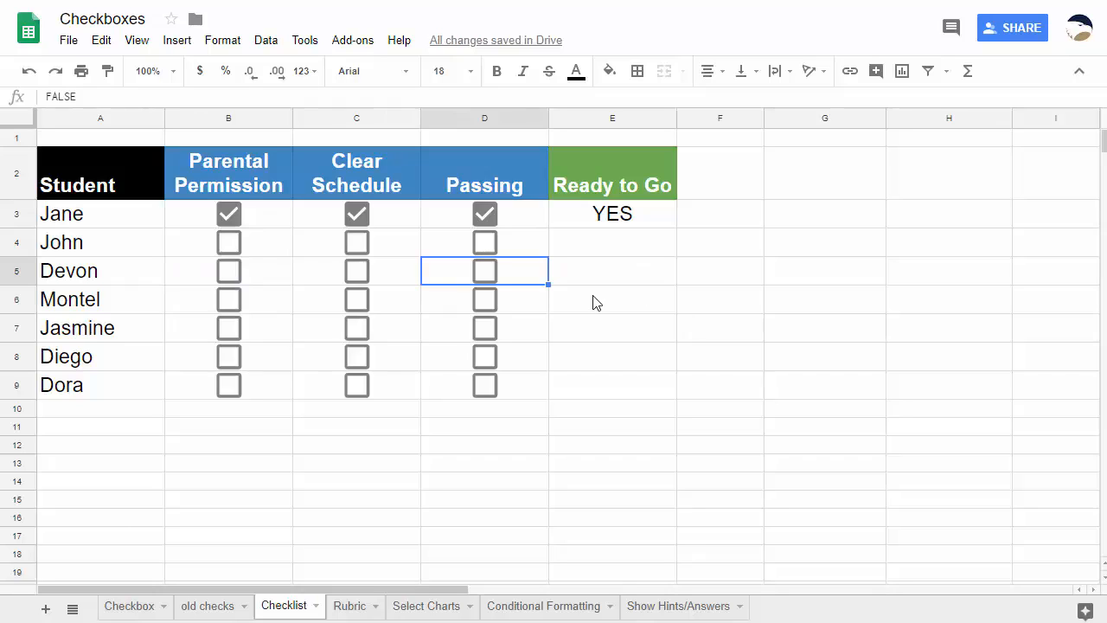
Inspect the Ready to Go formula in E3, then enter the header "Count" in F2.
left_click(640, 217)
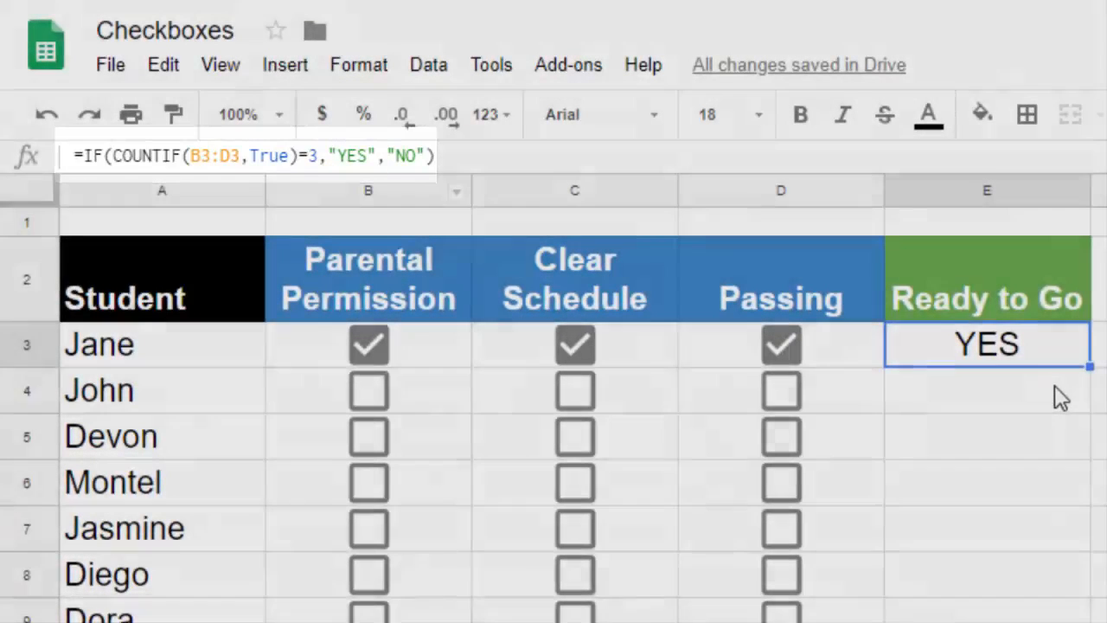
left_click(1059, 395)
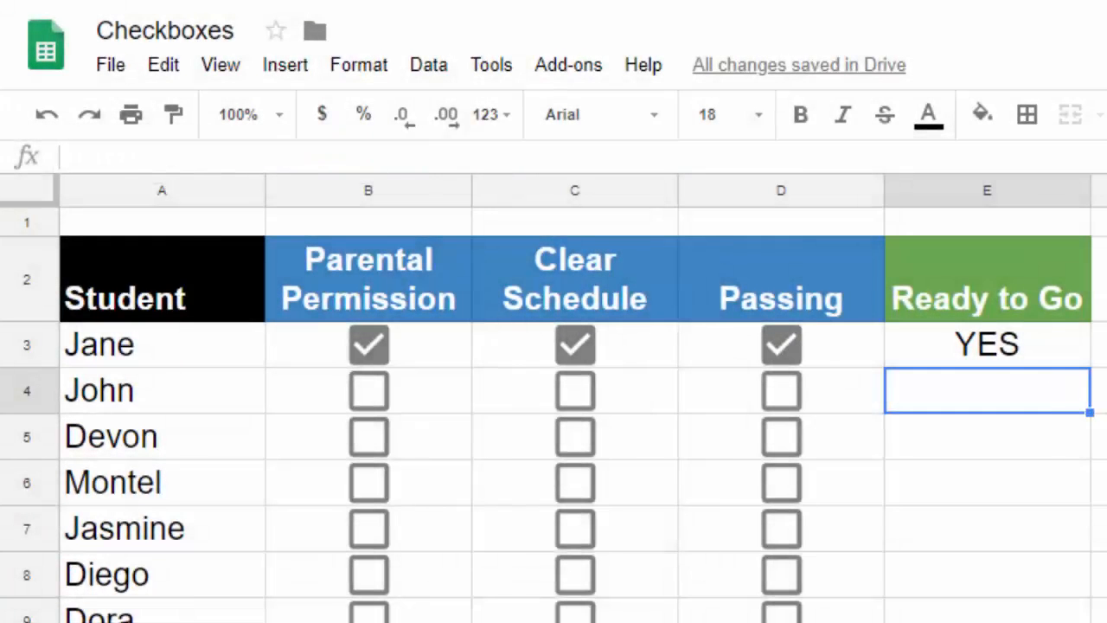
left_click(1047, 265)
type("Count")
key("Return")
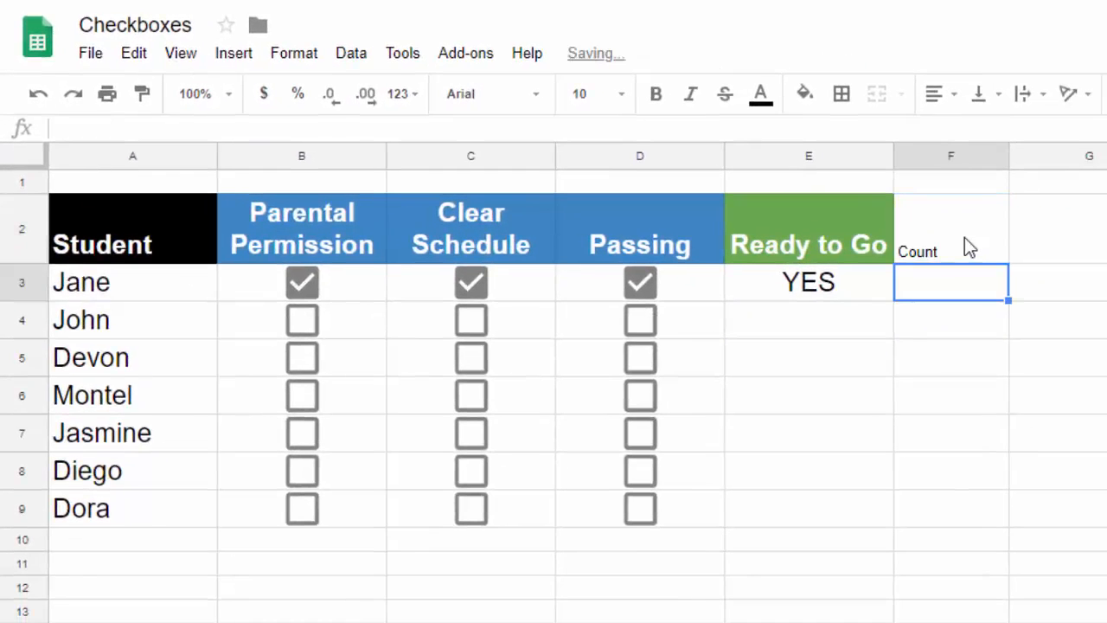
In F4 under Count, enter the formula =COUNTIF(B4:D4,TRUE) to count the ticked boxes in row 4.
left_click(974, 336)
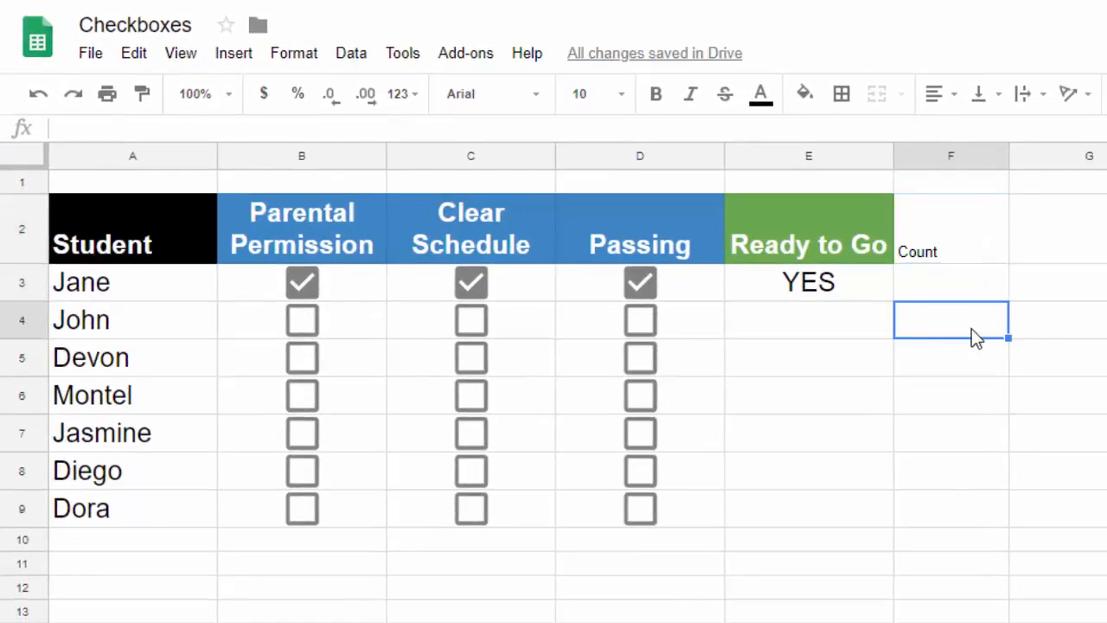
type("=C")
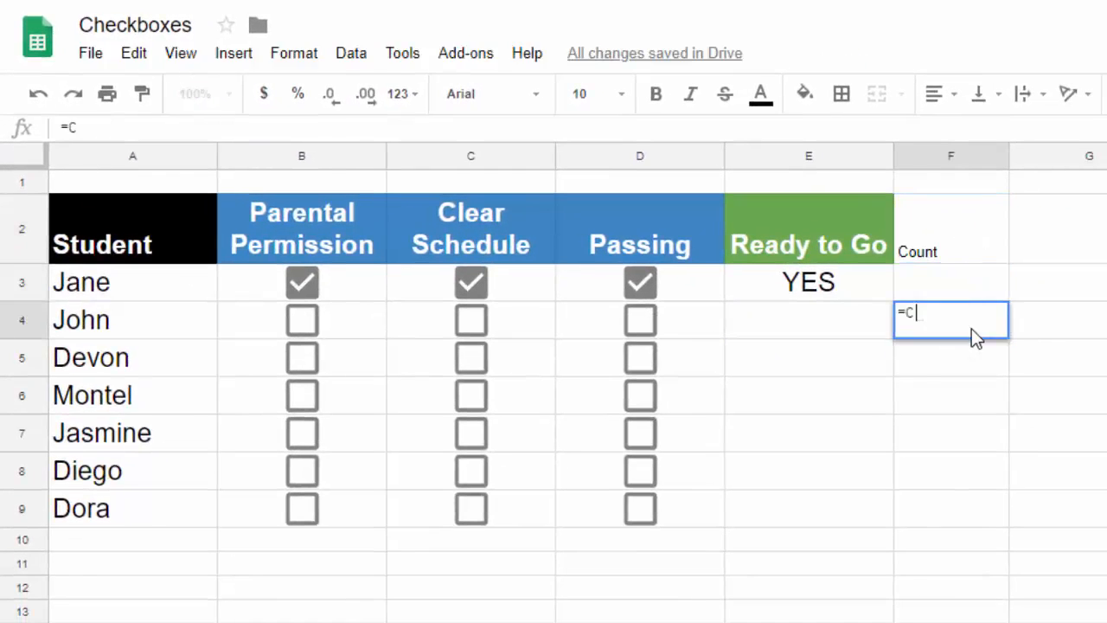
type("OUNTIF(")
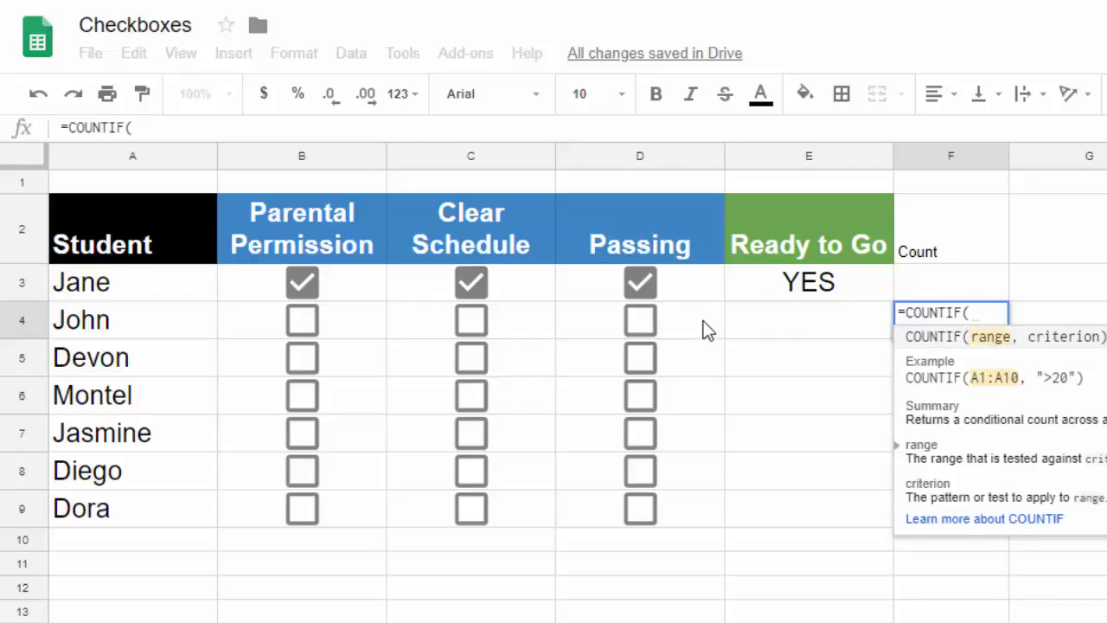
left_click_drag(709, 329, 329, 317)
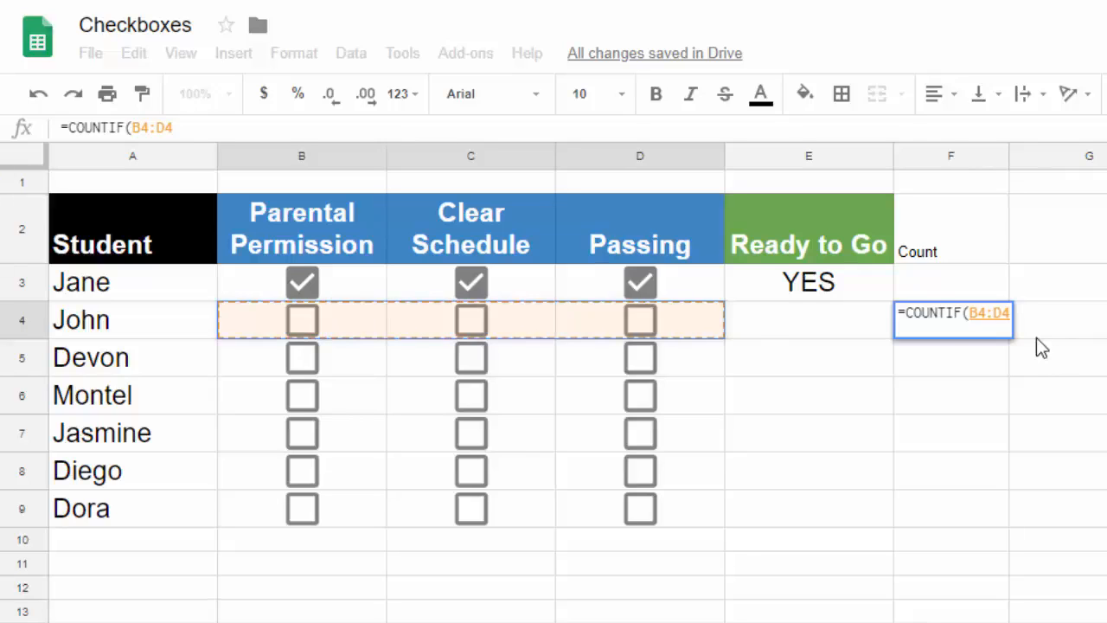
type(",")
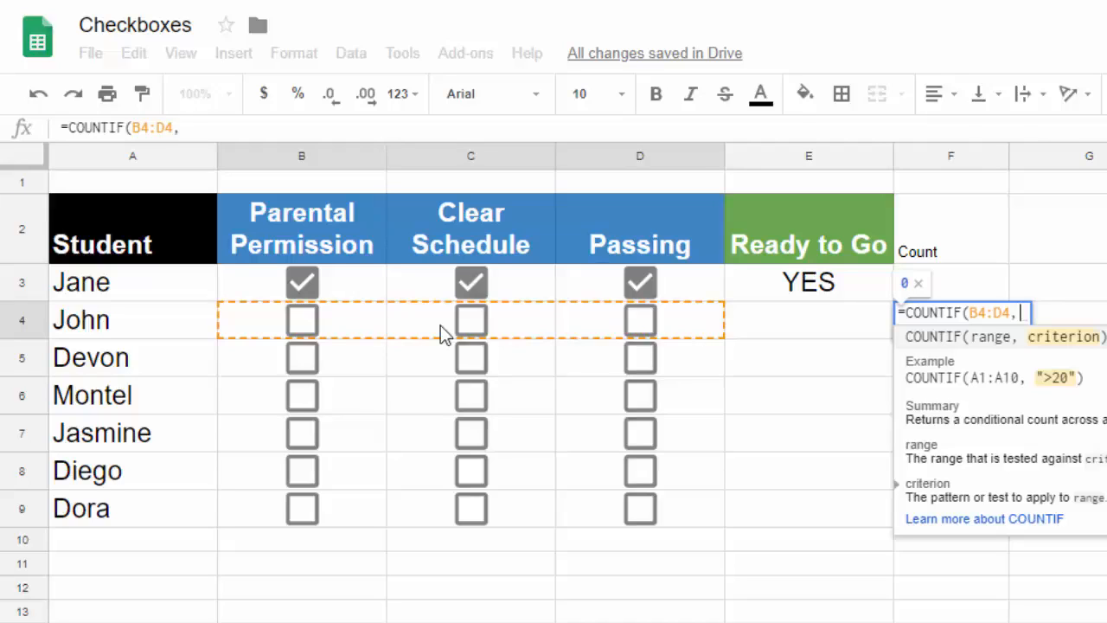
type("TRUE)")
key("Return")
Tick the Passing, Clear Schedule and Parental Permission checkboxes in row 4, then untick and re-tick them to test the count formula.
left_click(642, 326)
left_click(476, 325)
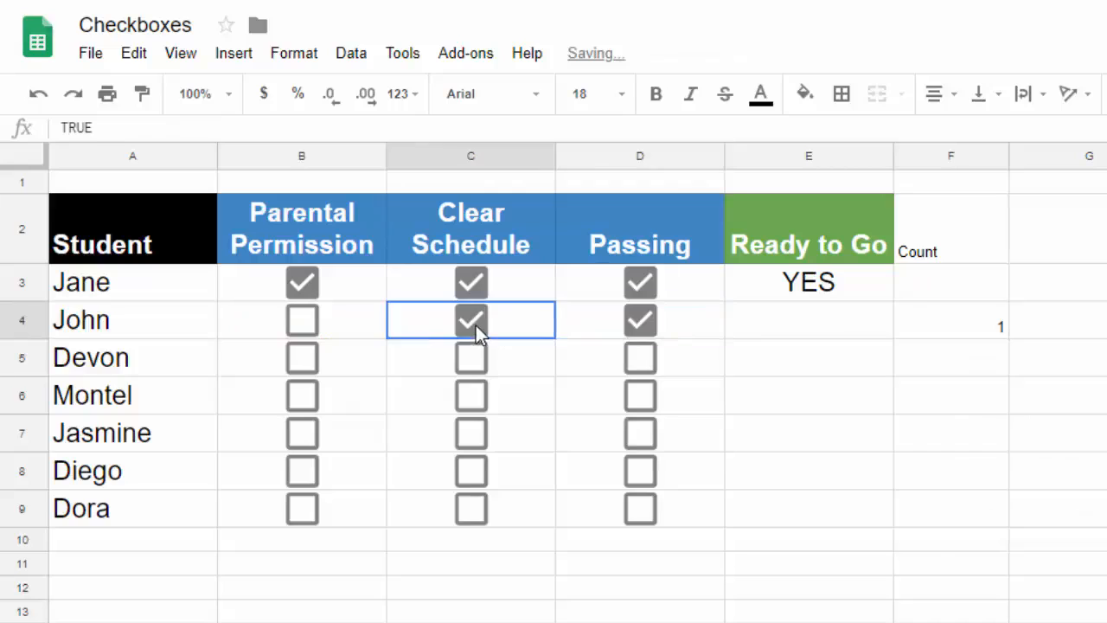
left_click(311, 322)
left_click(1000, 331)
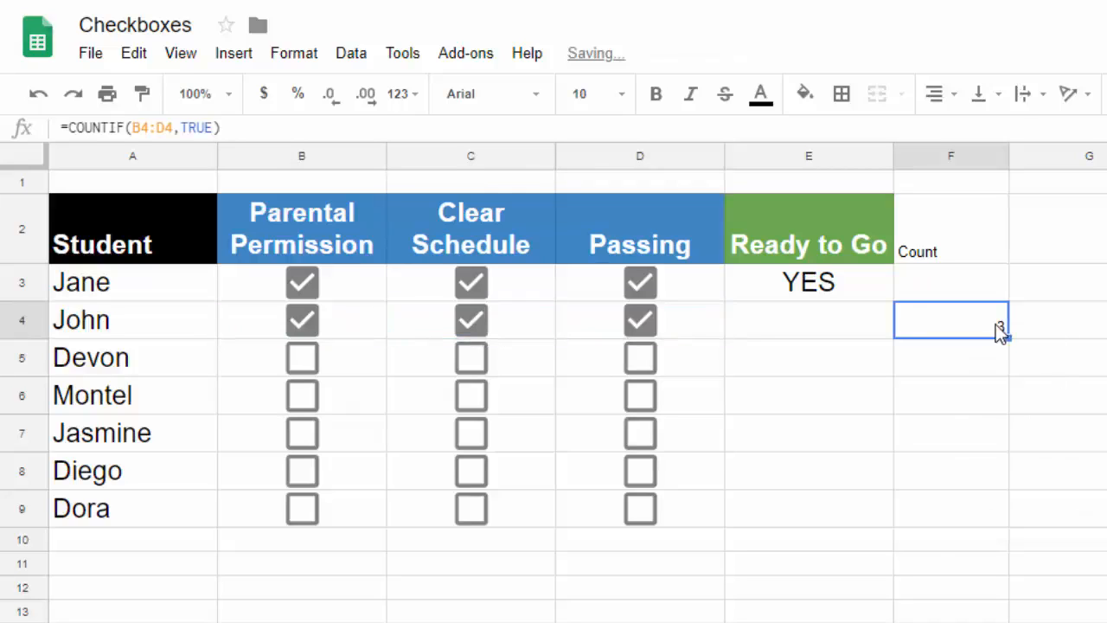
left_click(640, 321)
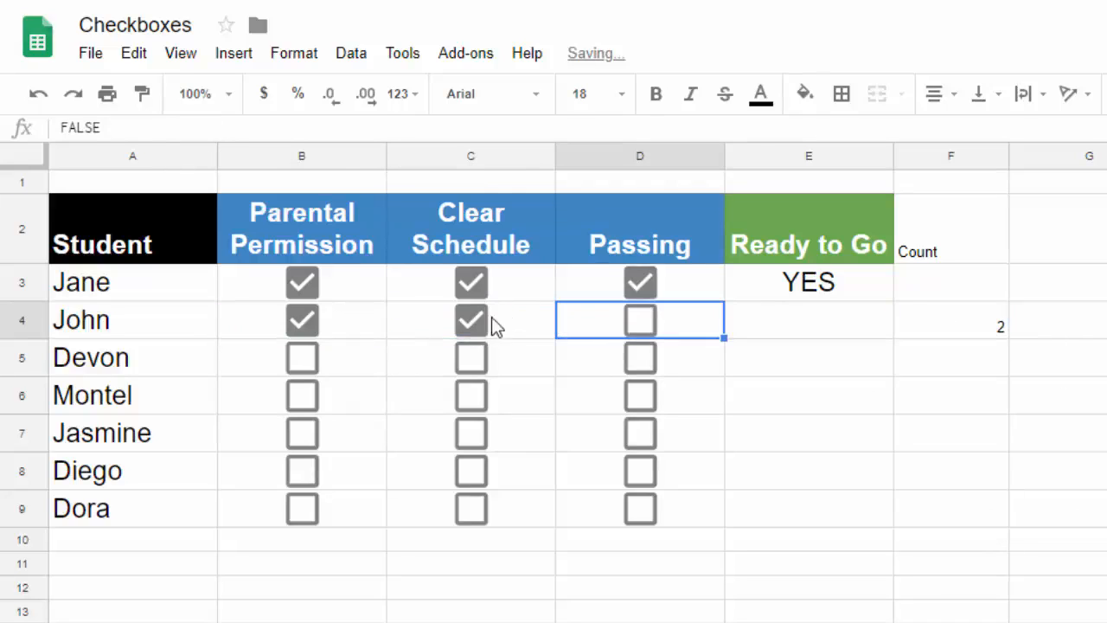
left_click(474, 324)
left_click(305, 320)
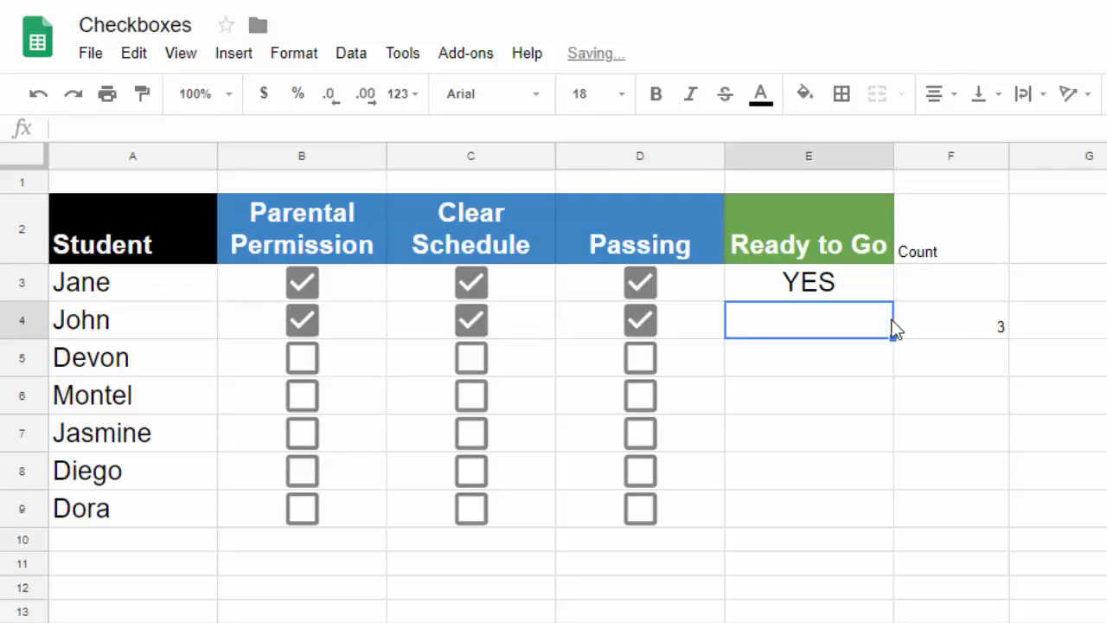
In E4 under Ready to Go, enter the formula =IF(F4=3,"YES","NO") based on the row's count.
type("=")
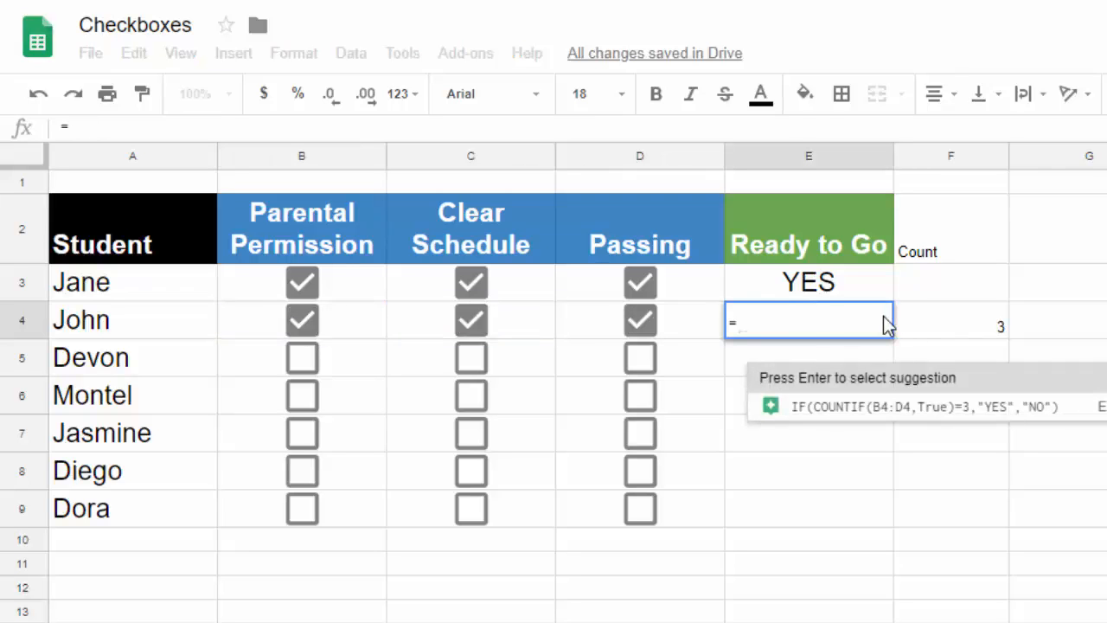
type("IF(")
left_click(966, 333)
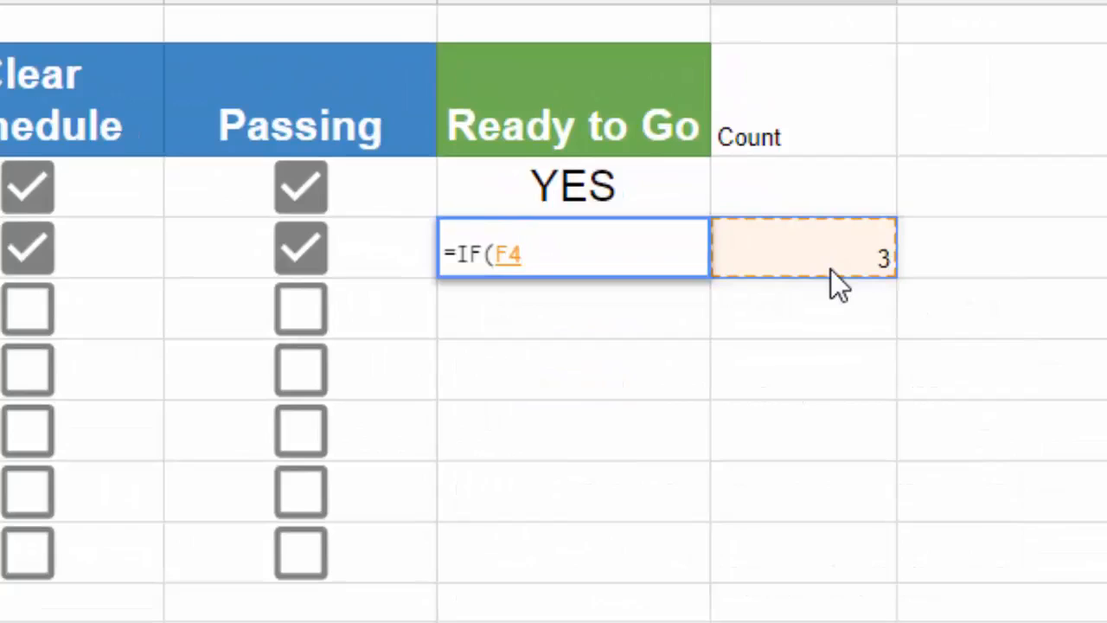
type("=3")
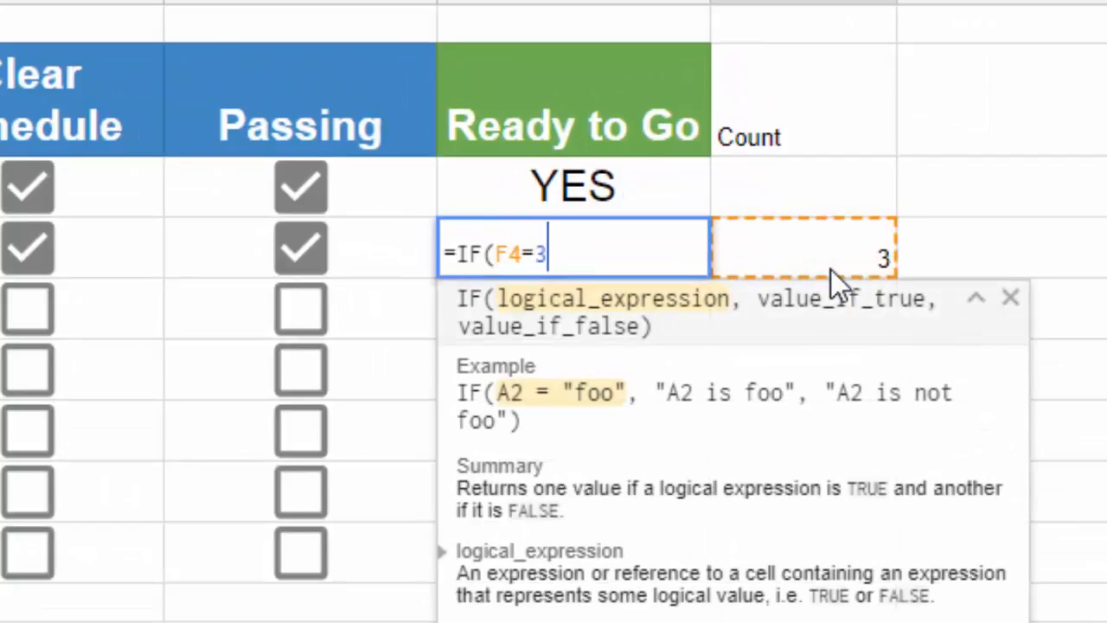
type("m,Y")
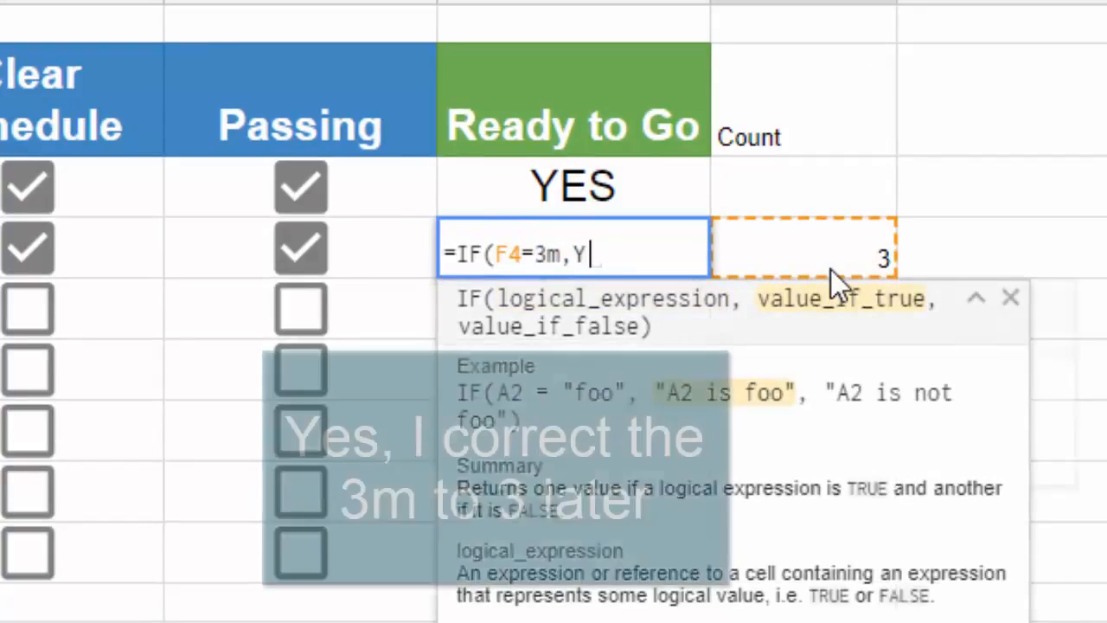
type("ES,")
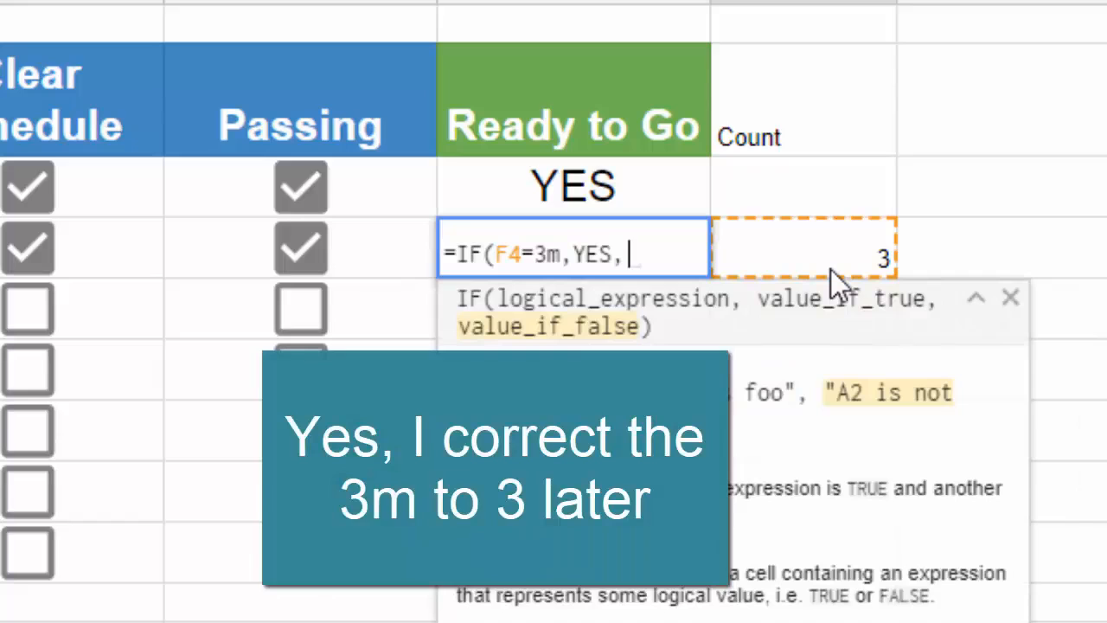
key("BackSpace")
key("BackSpace")
key("BackSpace")
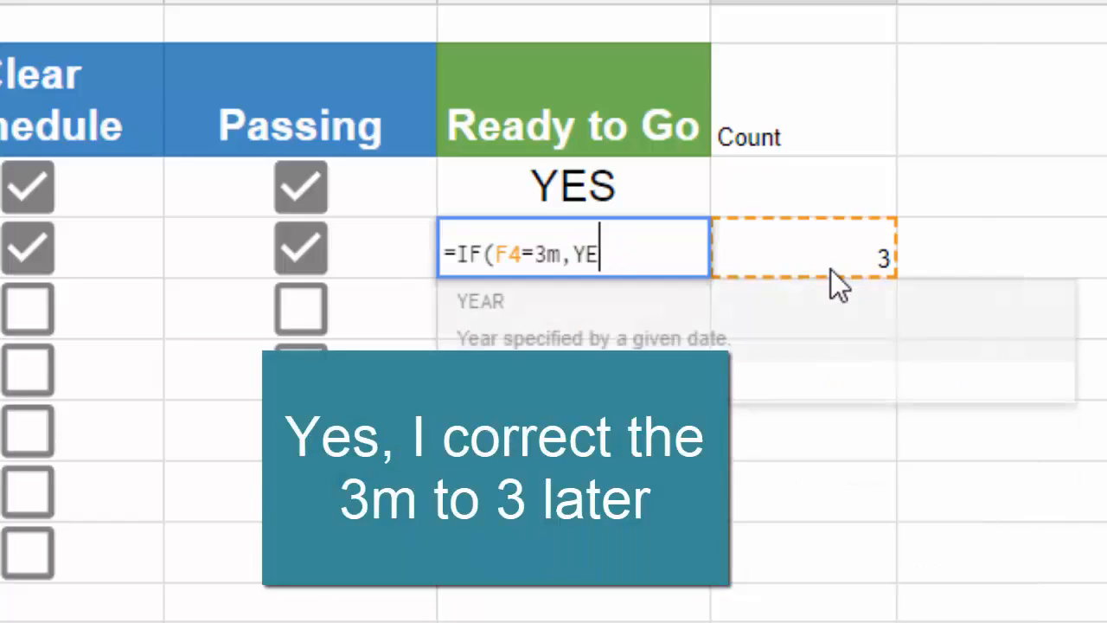
key("BackSpace")
type("\"")
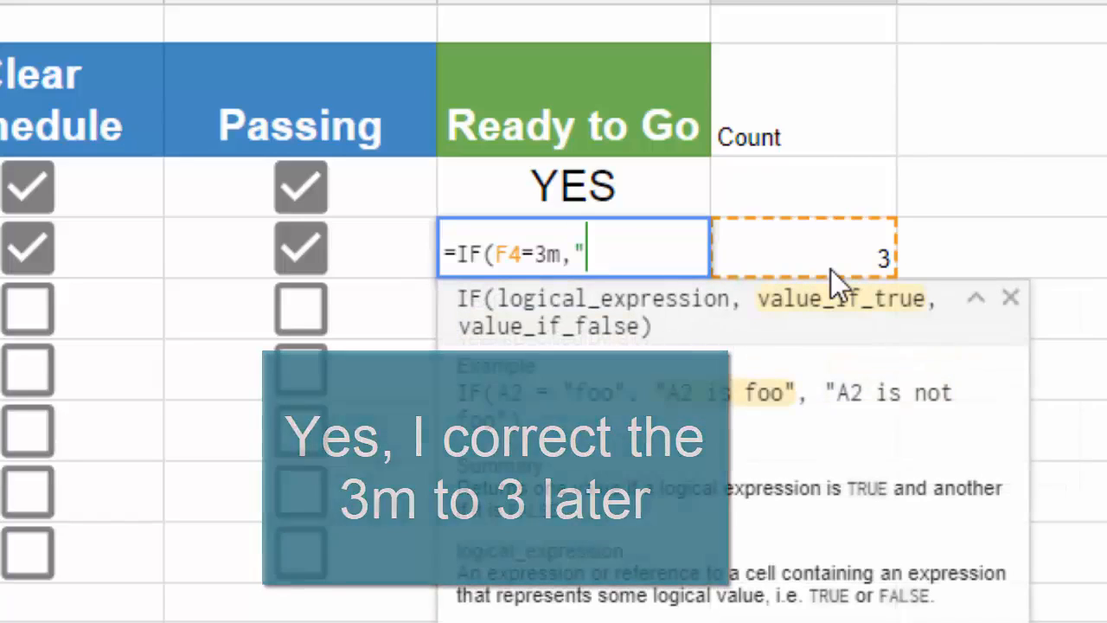
type("YES\"")
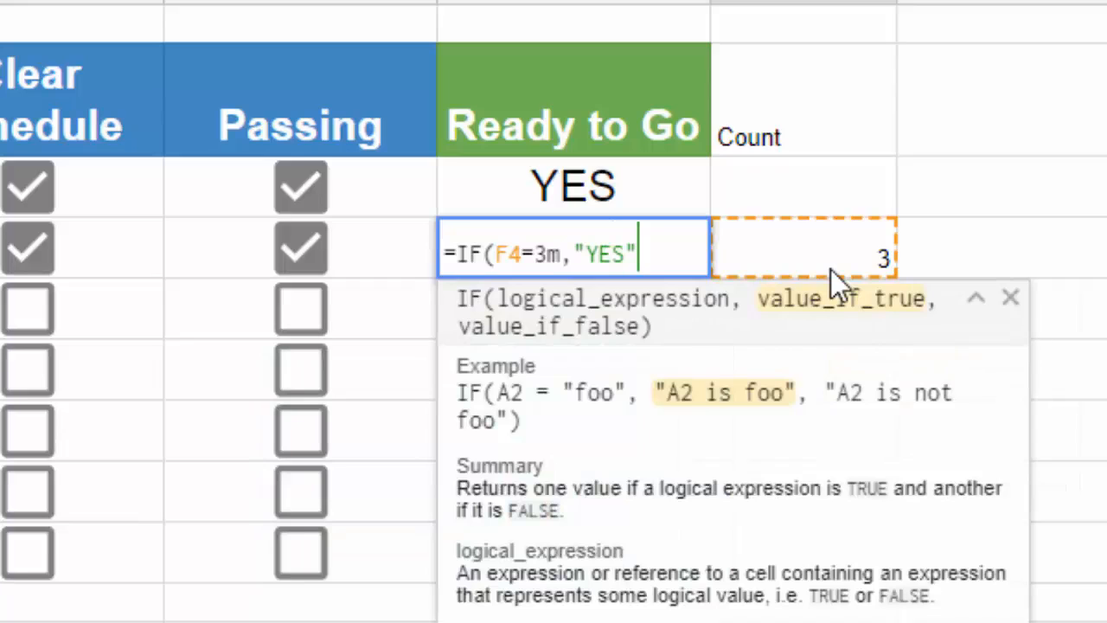
type(",")
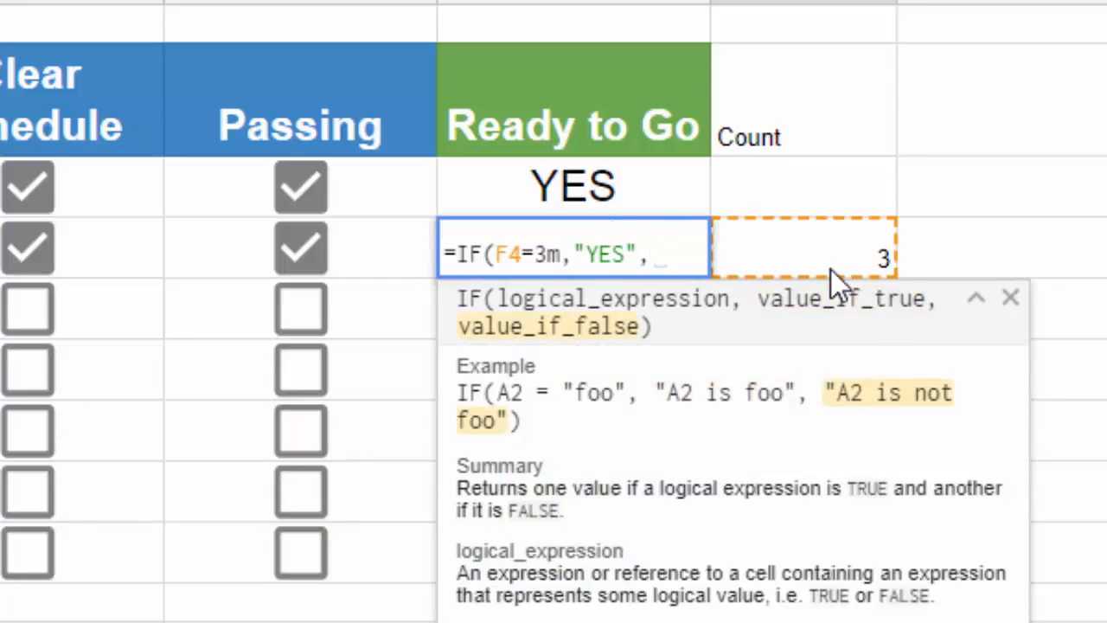
type("\"NO\"")
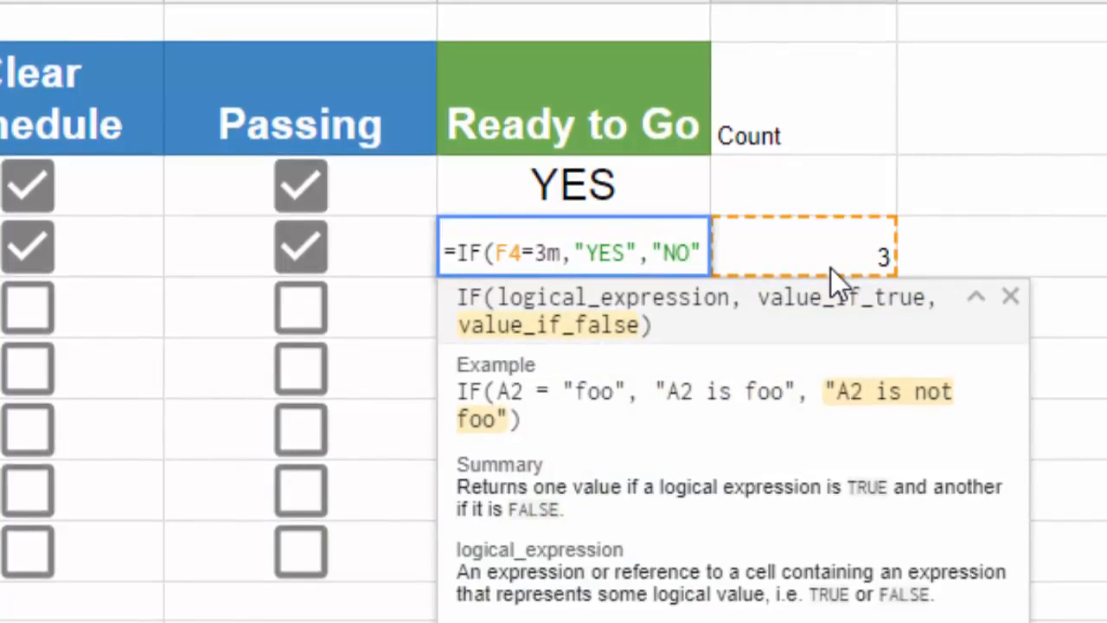
type(")")
key("BackSpace")
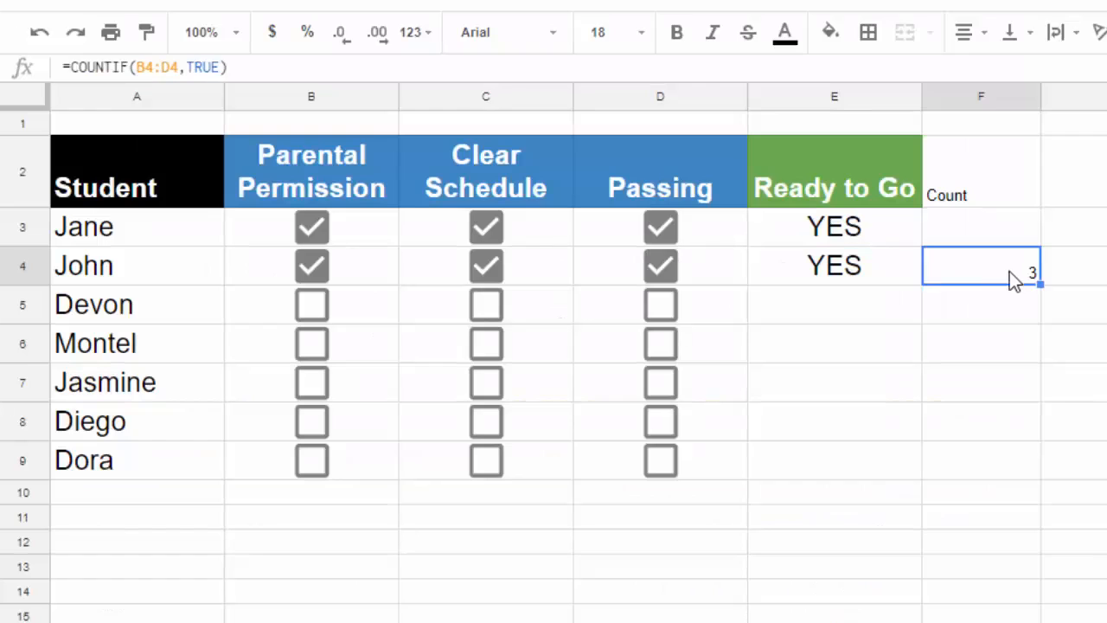
Compare the Ready to Go formula in E4 with the Count formula in F4.
left_click(886, 264)
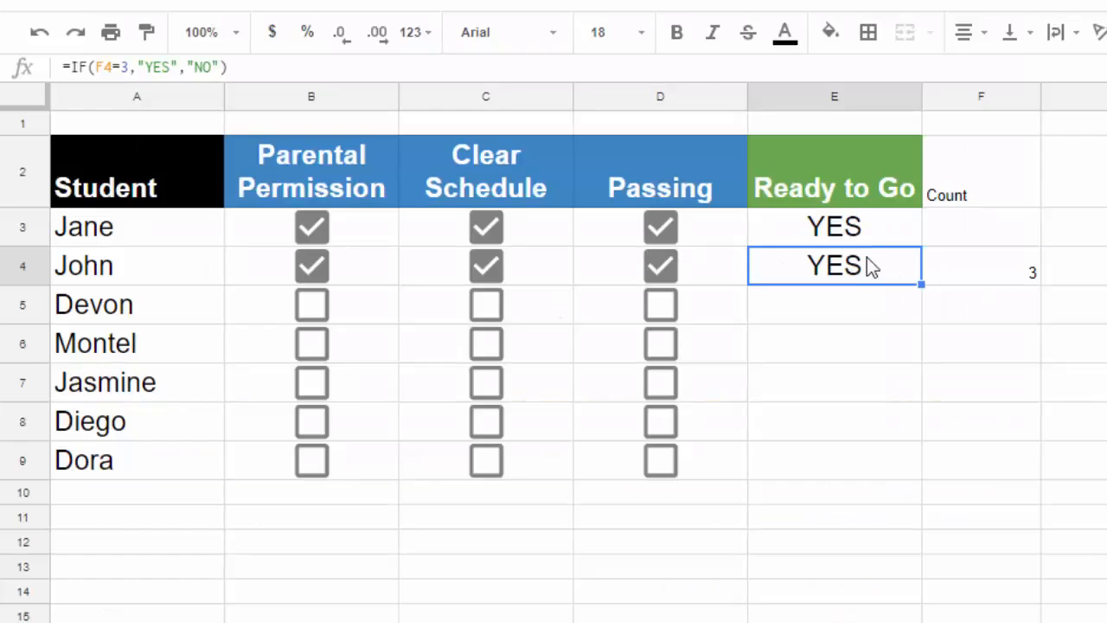
left_click(1001, 271)
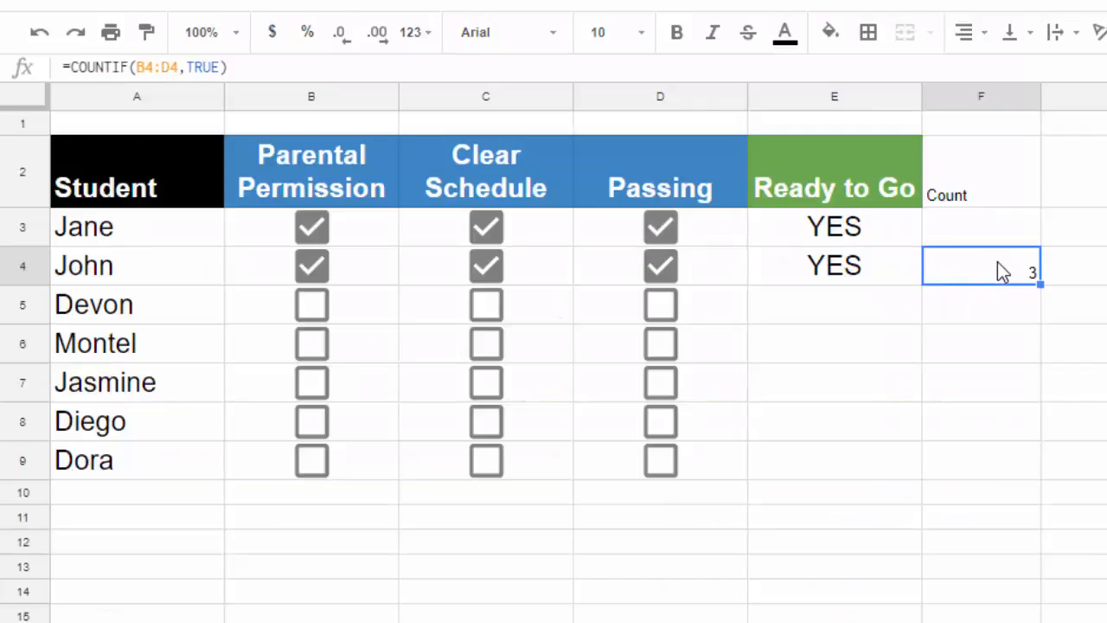
left_click(863, 275)
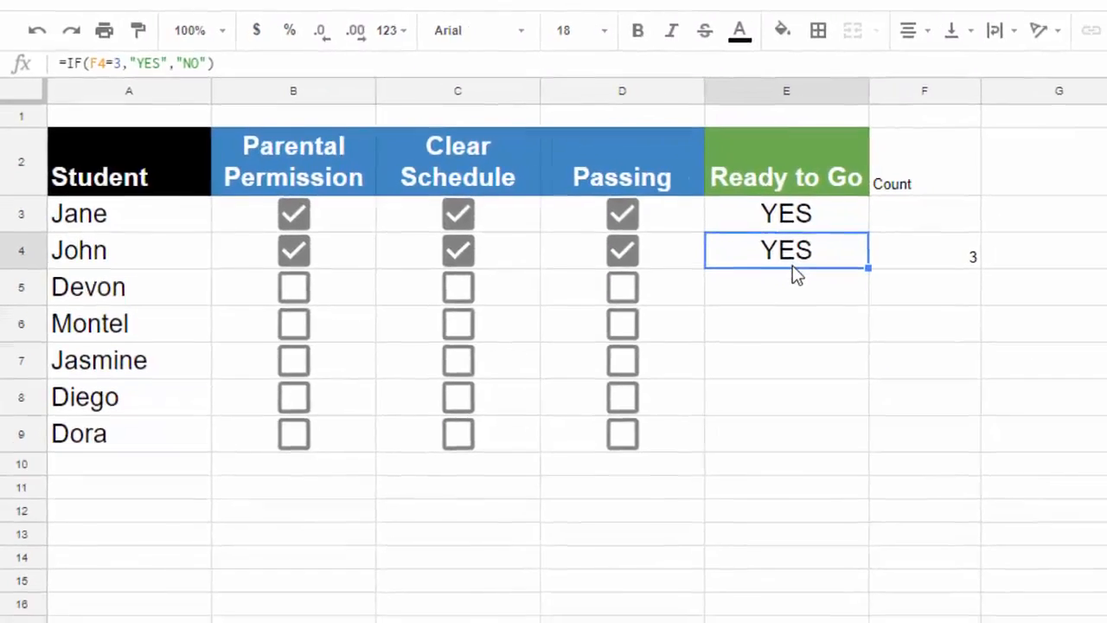
left_click(981, 266)
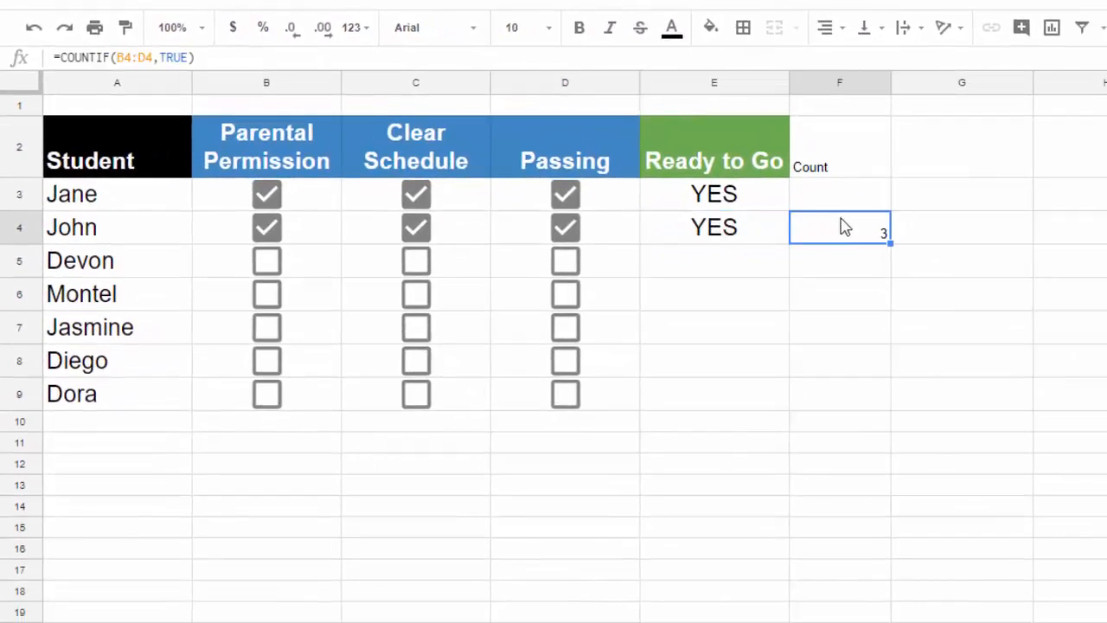
right_click(852, 82)
left_click(962, 339)
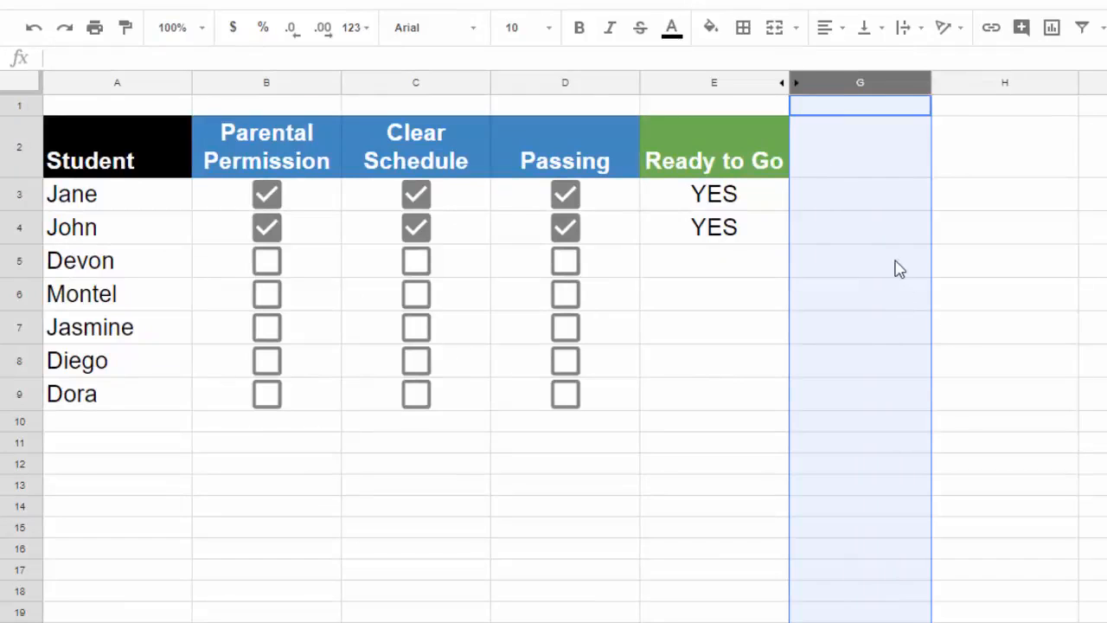
left_click(792, 216)
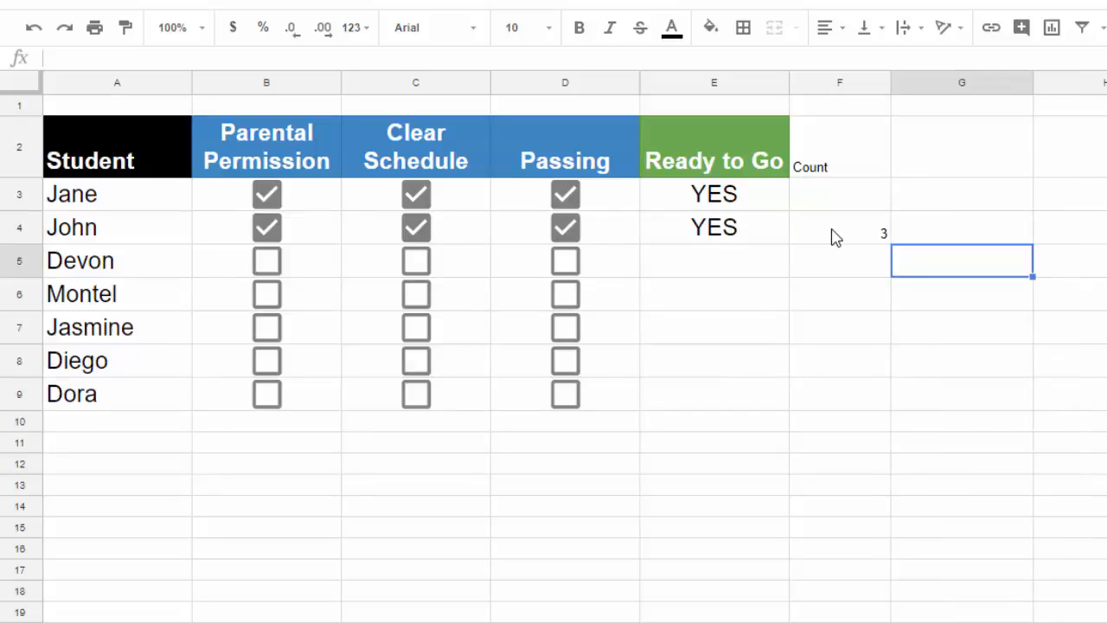
Copy the Ready to Go and Count formulas from E4:F4 down to E5:F9, then check the formula in F5.
left_click(834, 238)
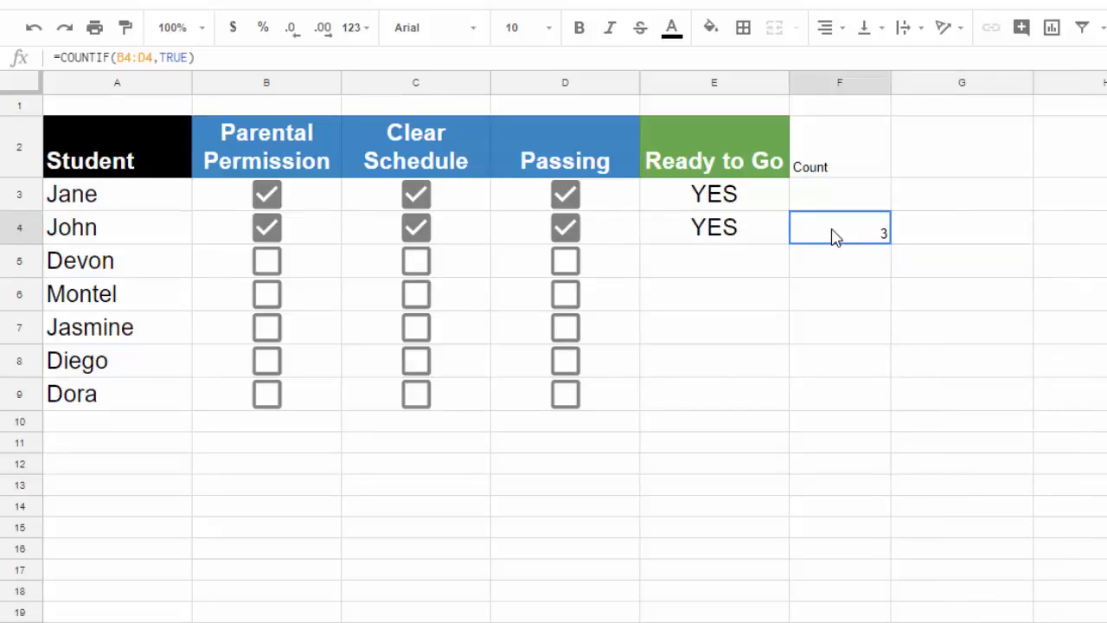
left_click_drag(777, 233, 875, 232)
key("ctrl+c")
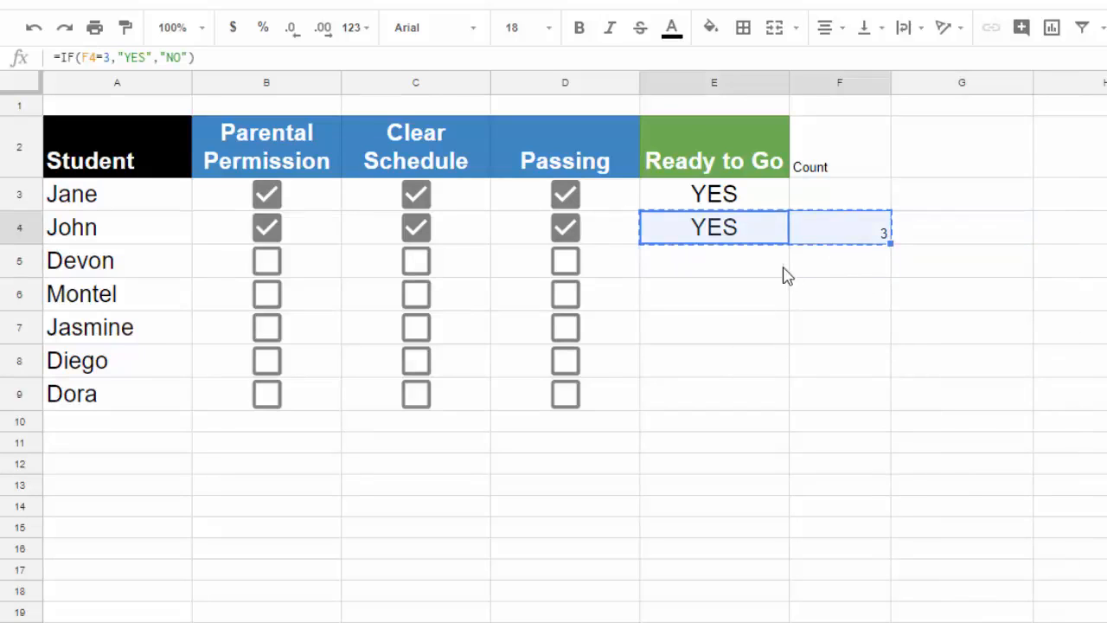
left_click_drag(783, 264, 850, 403)
key("ctrl+v")
left_click(832, 260)
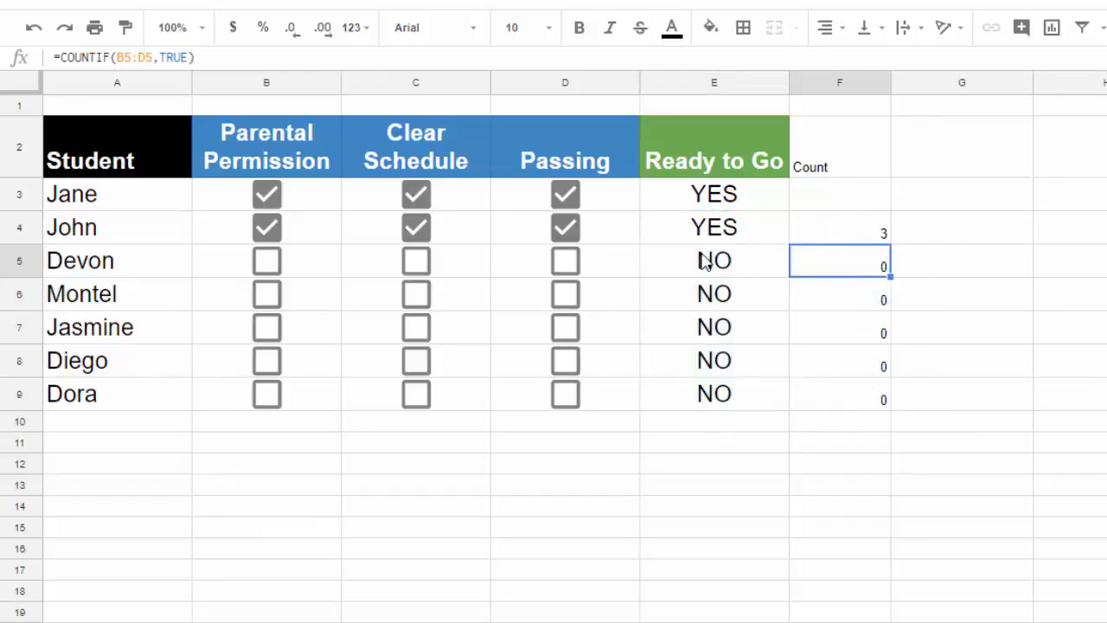
Hide the Count column F.
left_click(857, 84)
right_click(855, 86)
left_click(919, 336)
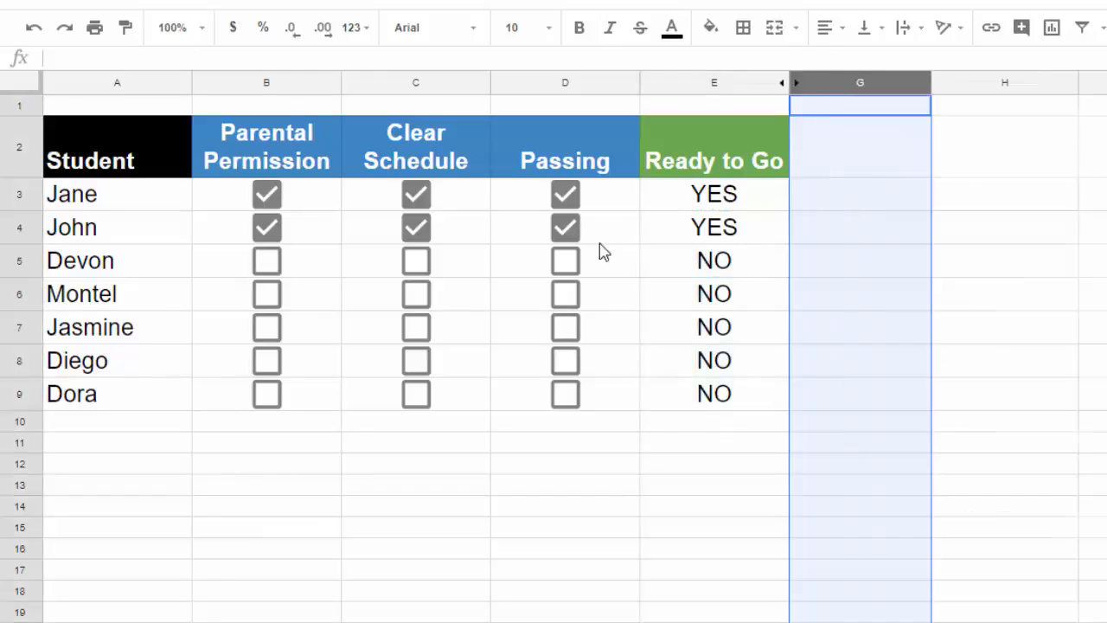
Tick all three checkboxes in row 5 and the Clear Schedule checkbox in row 6.
left_click(565, 262)
left_click(415, 294)
left_click(415, 260)
left_click(267, 261)
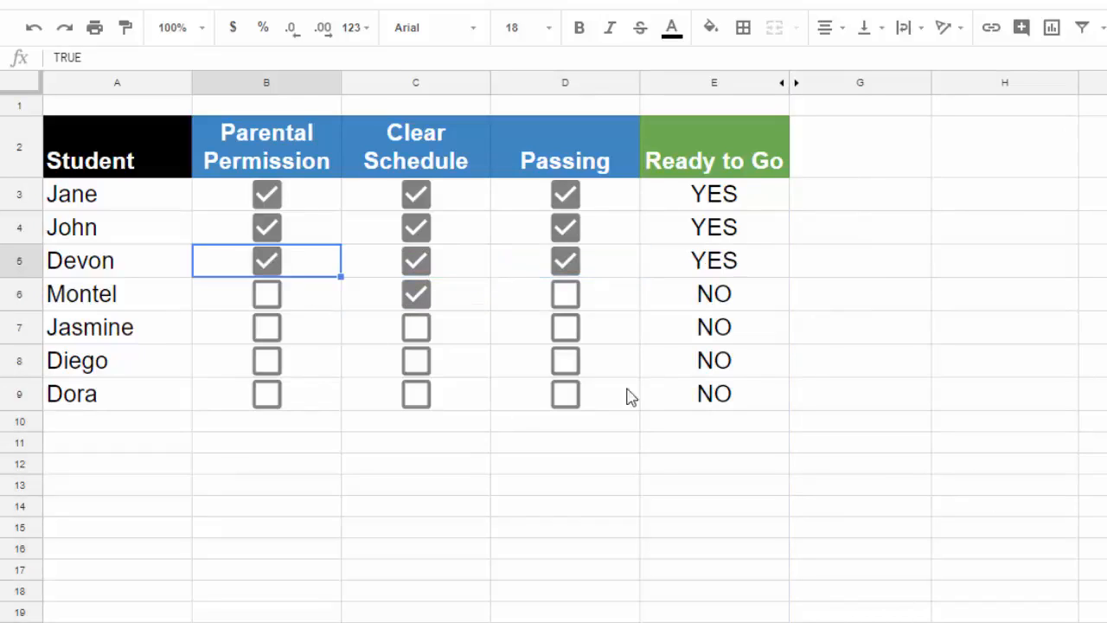
Tick all three checkboxes in row 7, Clear Schedule and Passing in row 8, and Parental Permission and Clear Schedule in row 9.
left_click(565, 327)
left_click(415, 360)
left_click(267, 327)
left_click(266, 394)
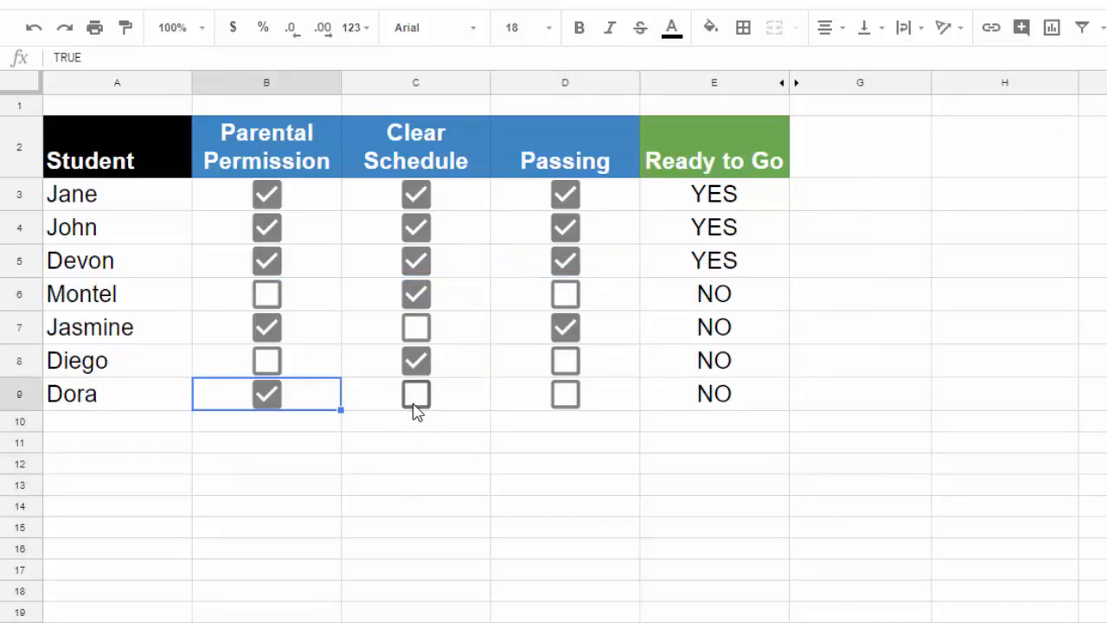
left_click(415, 394)
left_click(564, 361)
left_click(415, 327)
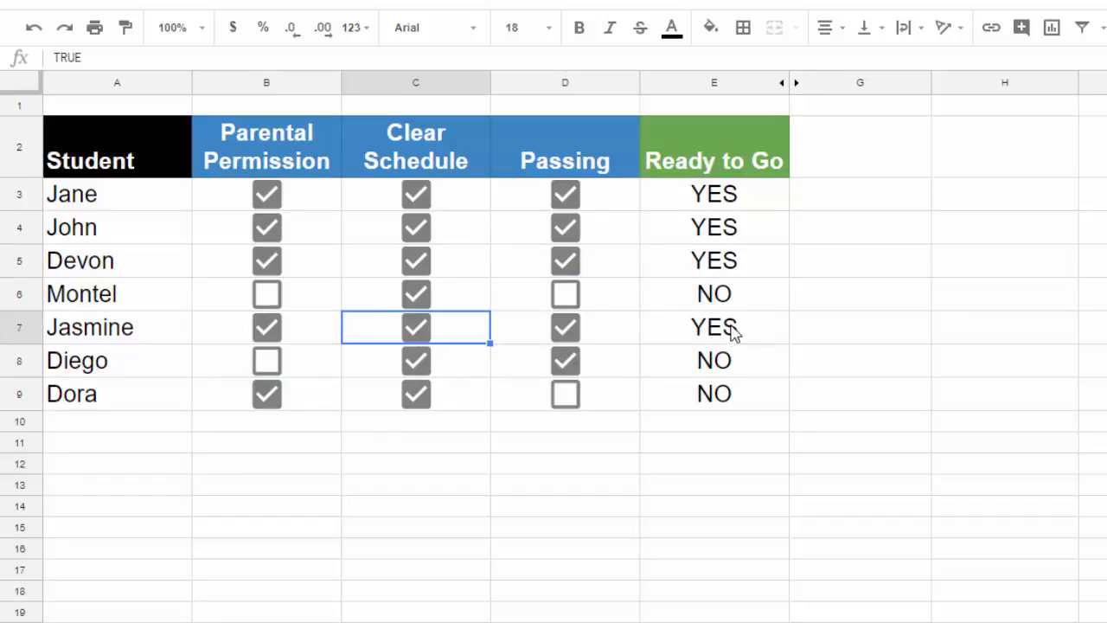
left_click(778, 338)
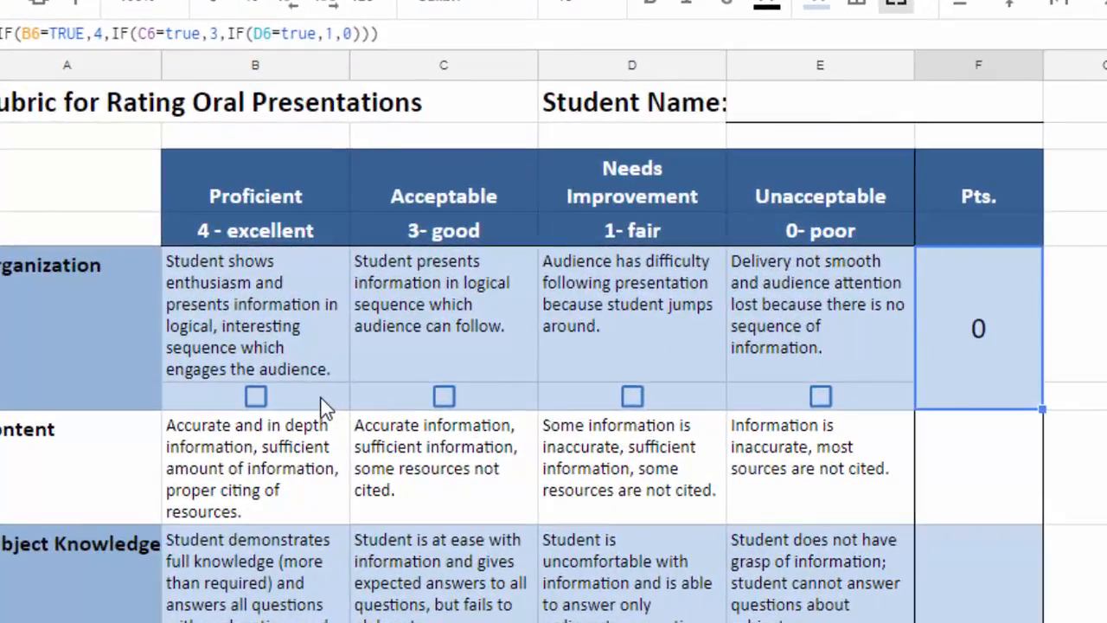
On the oral presentation rubric, tick the Proficient checkbox in the Organization row.
left_click(322, 407)
left_click(257, 398)
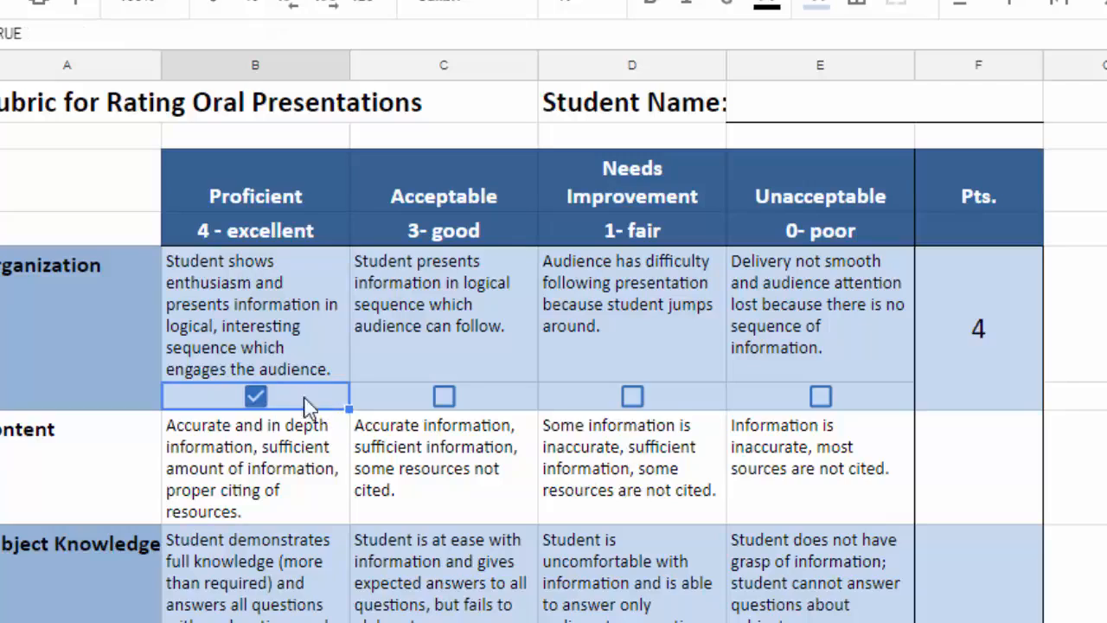
In the Organization row, clear Proficient, tick Acceptable to test its score, and clear Acceptable again.
left_click(257, 397)
left_click(444, 396)
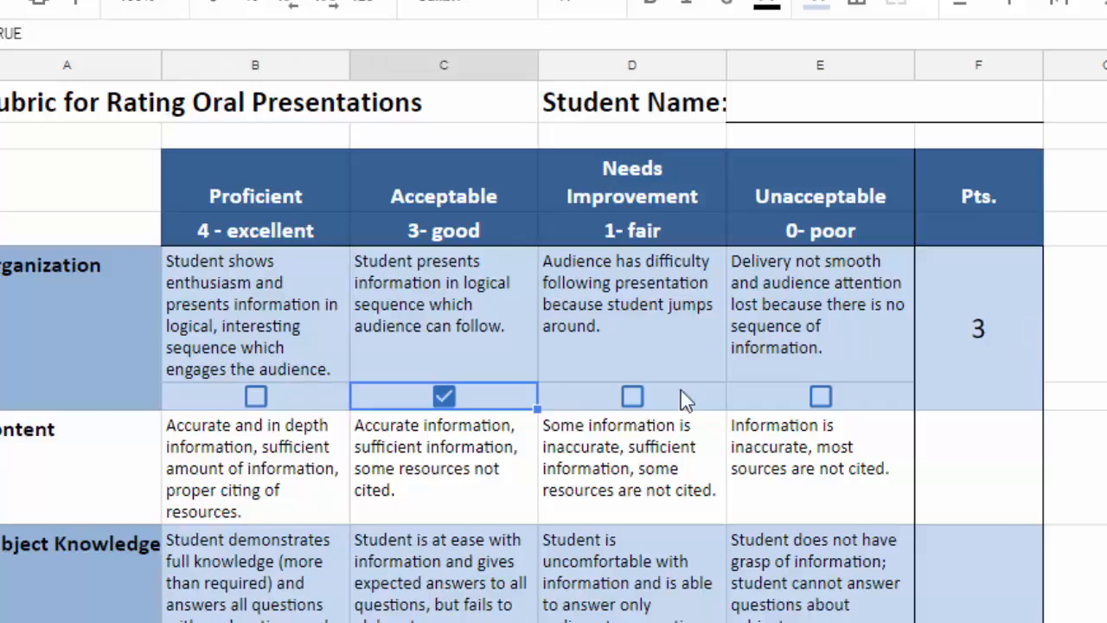
left_click(445, 397)
Examine the nested IF formula in the Organization row's Pts. cell.
left_click(1016, 346)
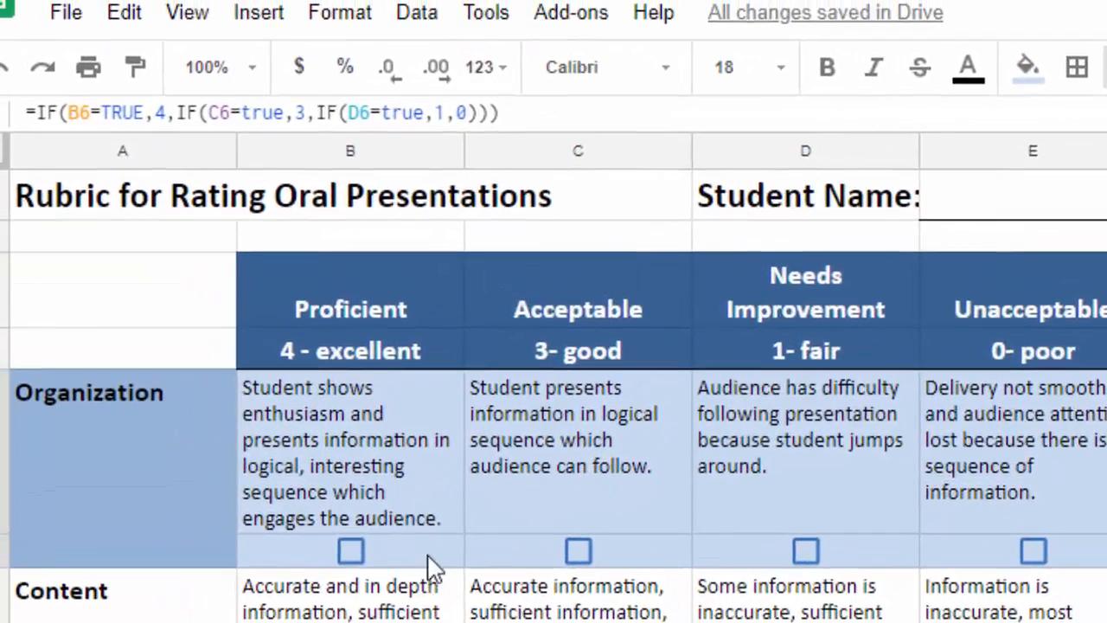
left_click(332, 397)
left_click(1106, 467)
left_click(655, 562)
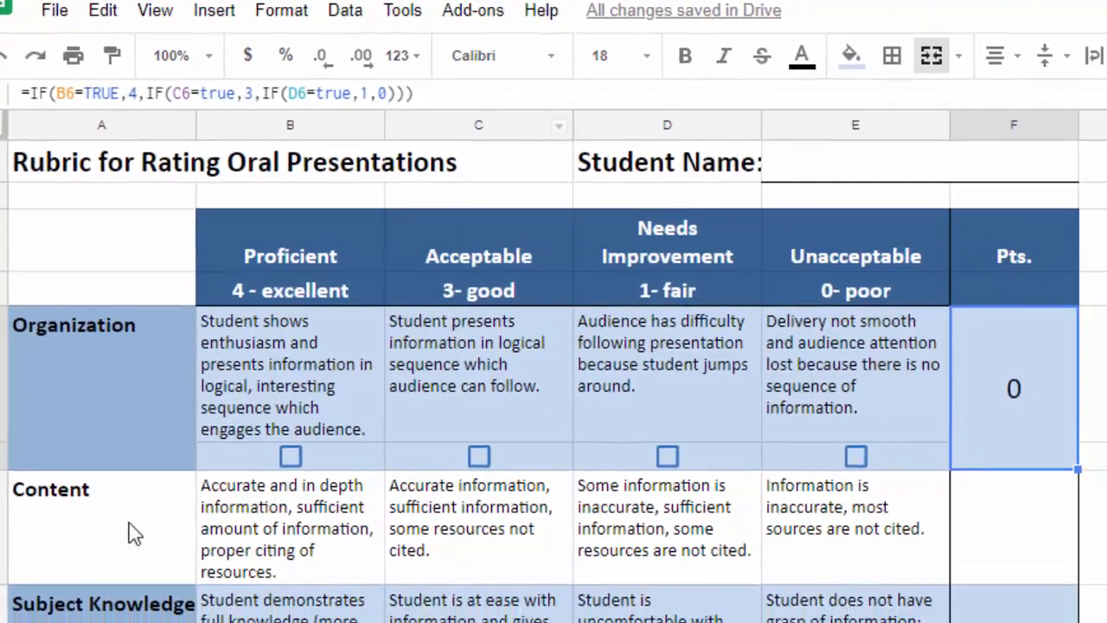
Insert one row below the Content row of the rubric.
left_click(138, 531)
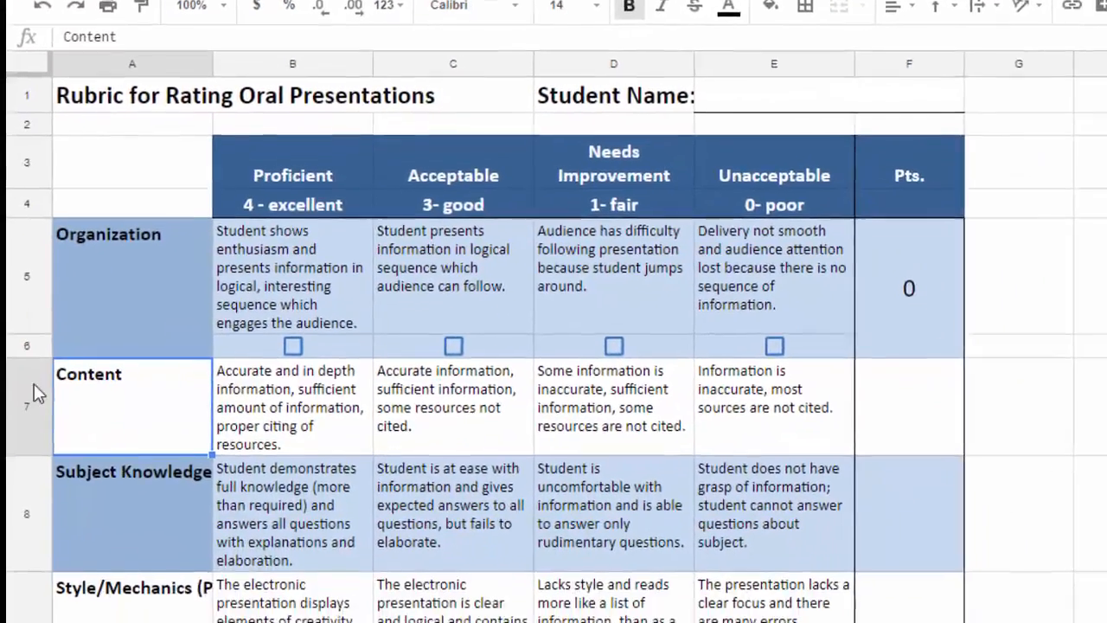
right_click(36, 377)
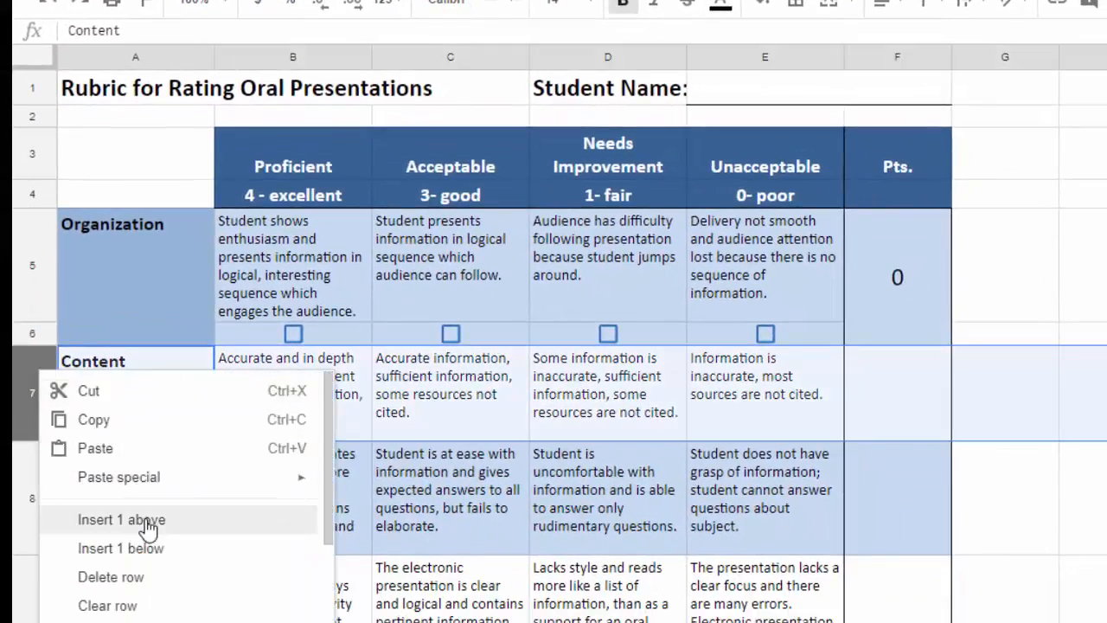
left_click(146, 548)
left_click(293, 454)
key("Up")
key("Up")
key("ctrl+c")
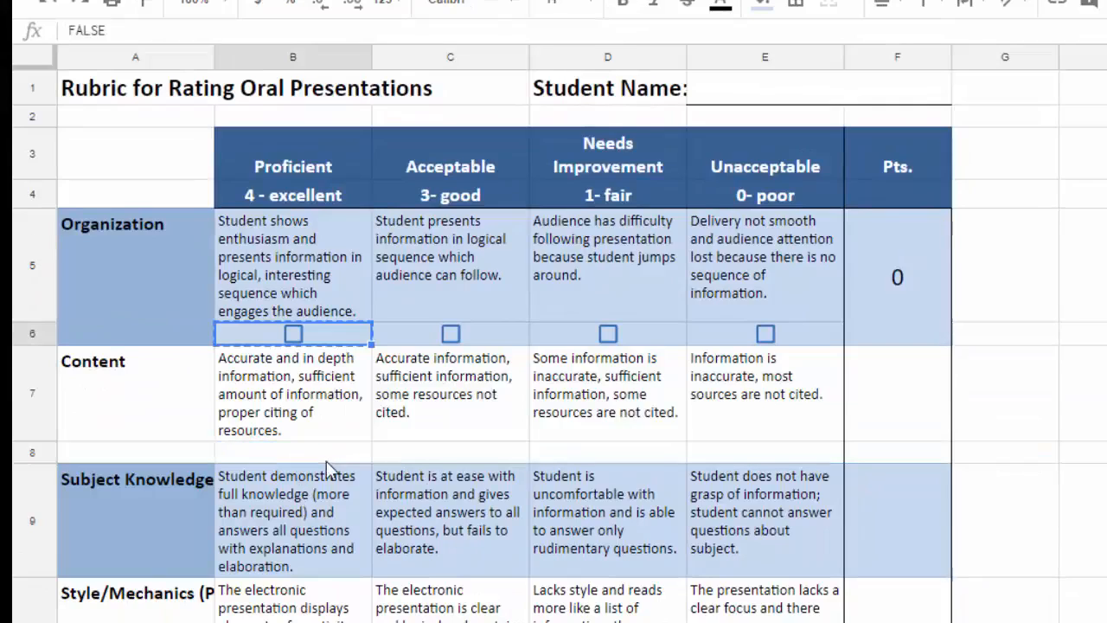
Insert a checkbox in B8 below the Content description and fill it across to E8.
left_click(329, 452)
left_click(224, 0)
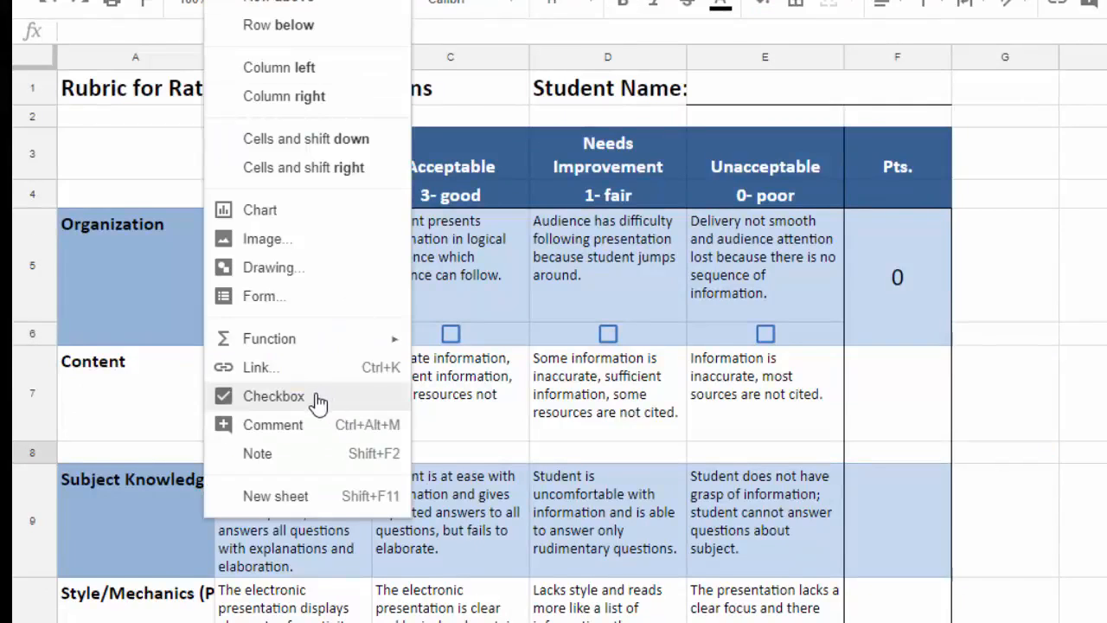
left_click(273, 396)
left_click_drag(370, 463, 822, 454)
Merge the Content row's Pts. cells F7 and F8.
left_click(917, 413)
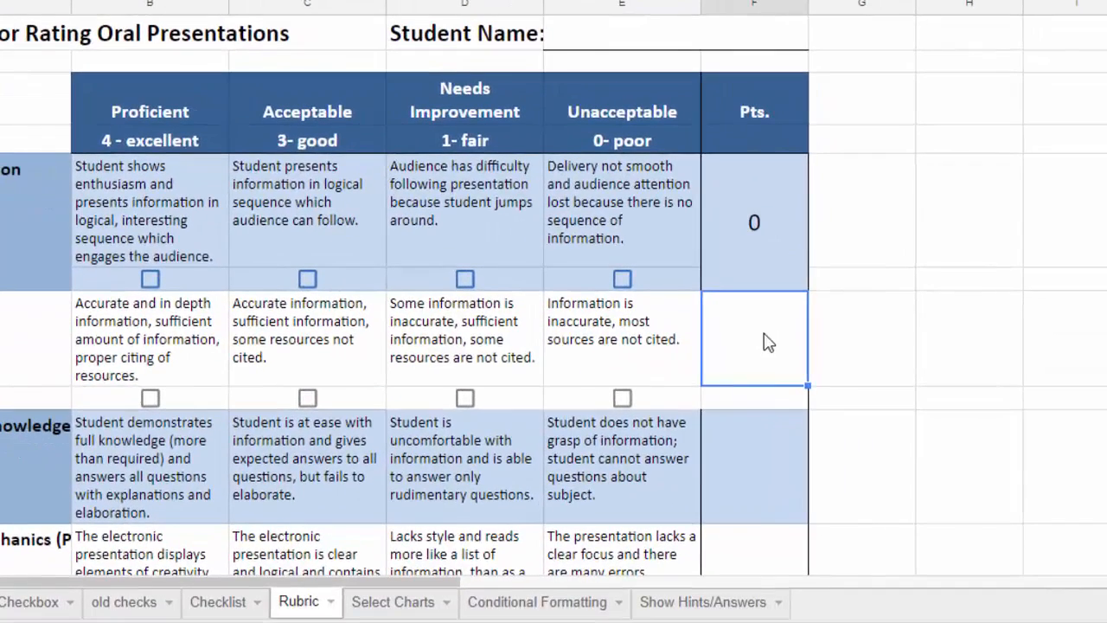
left_click_drag(913, 394, 913, 452)
left_click(801, 1)
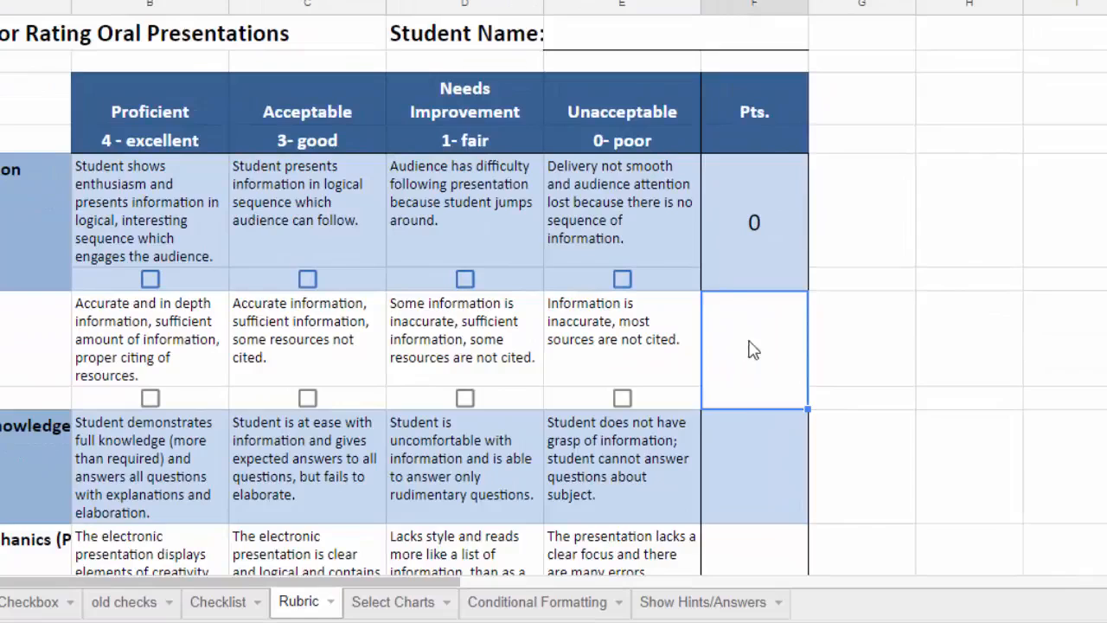
Enter =IF(B8=TRUE,4,IF(C8=TRUE,3,IF(D8=TRUE,1,0))) in the merged Content points cell and centre its value.
double_click(707, 297)
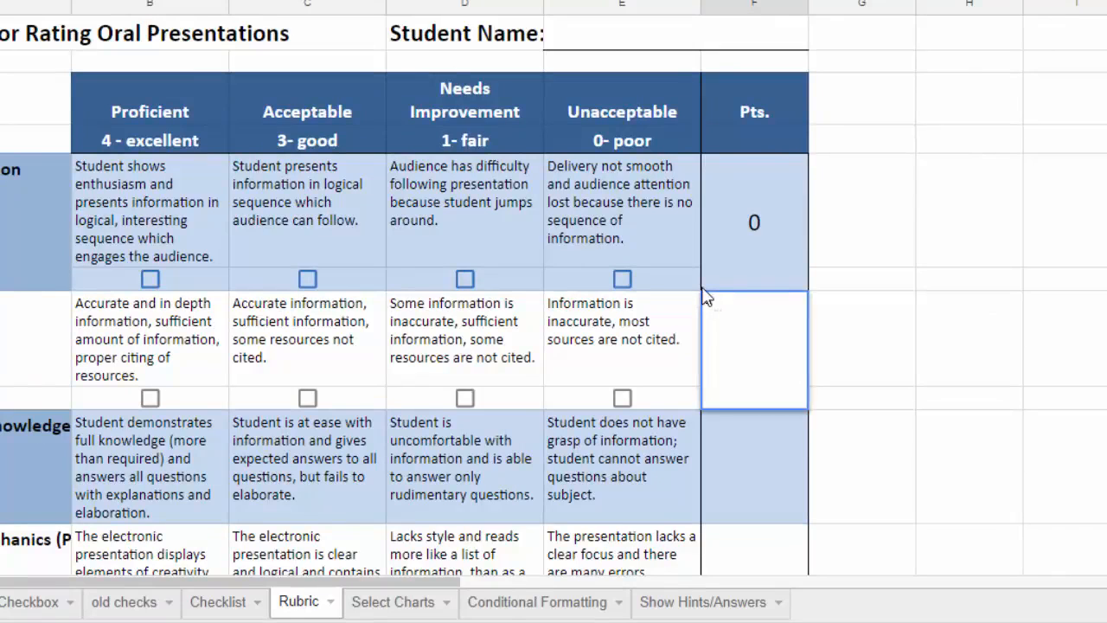
type("=IF(")
left_click(203, 402)
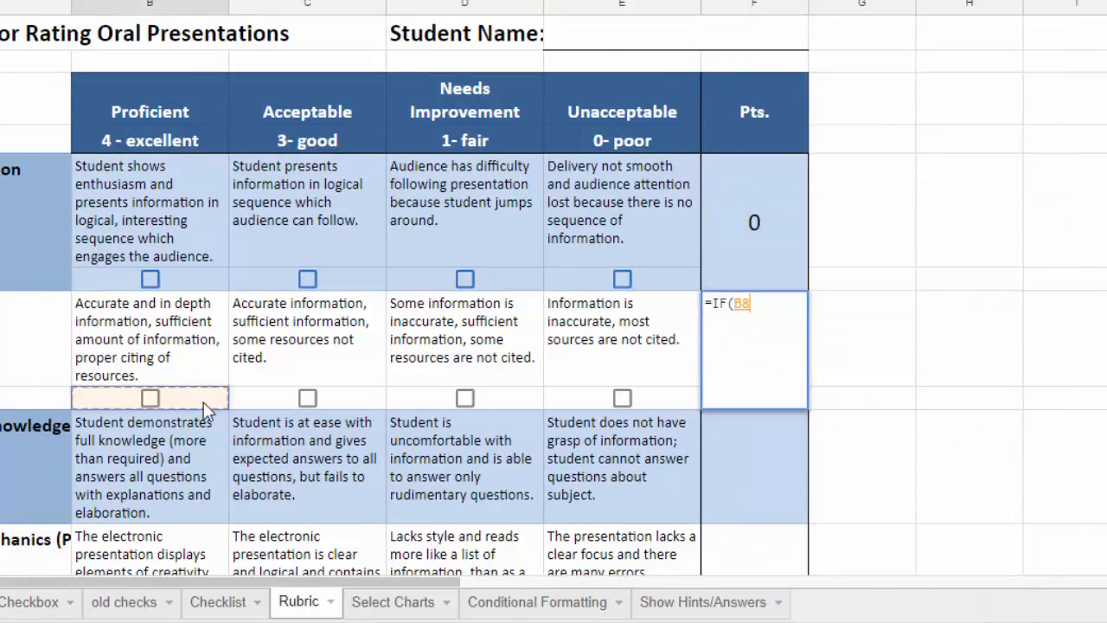
type("=TRU")
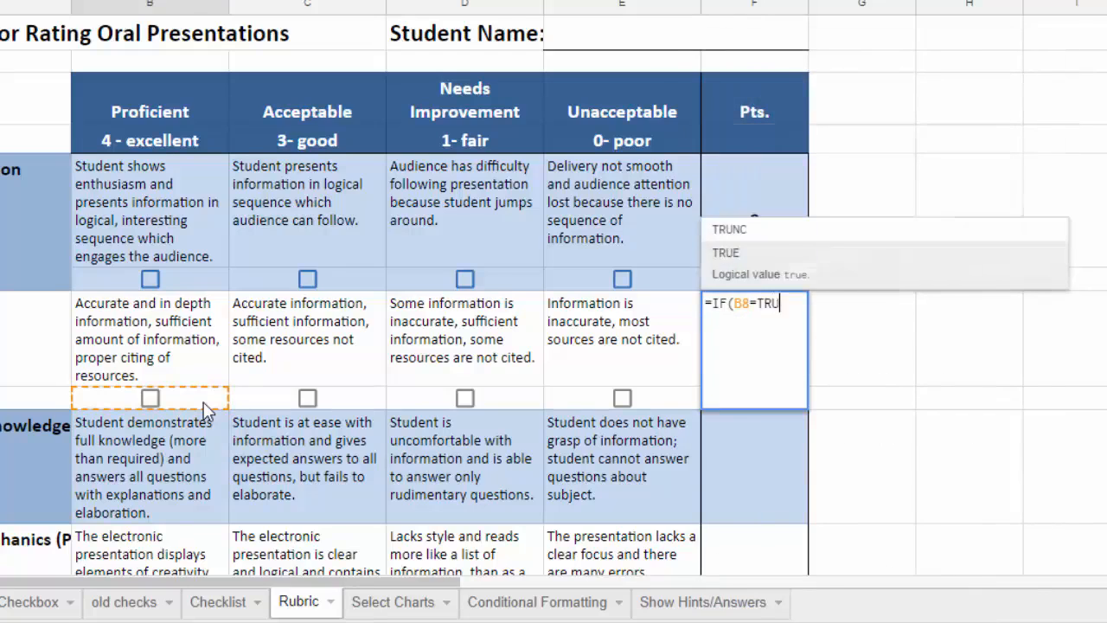
type("E,4,")
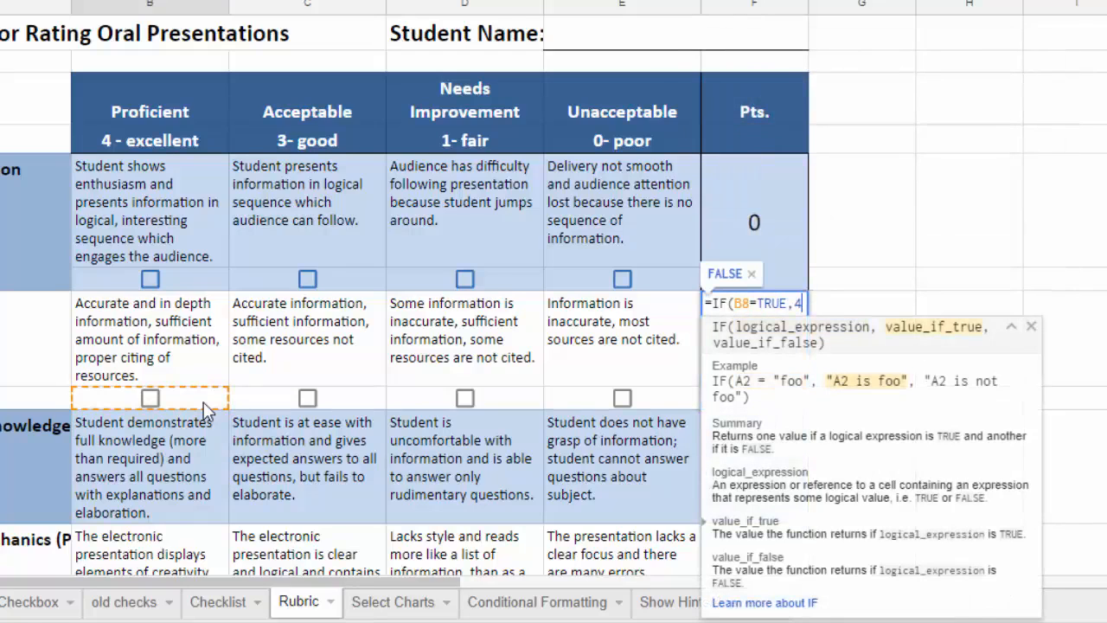
type("IF(C8=TRUE,3,IF(D8=TRUE,1,0")
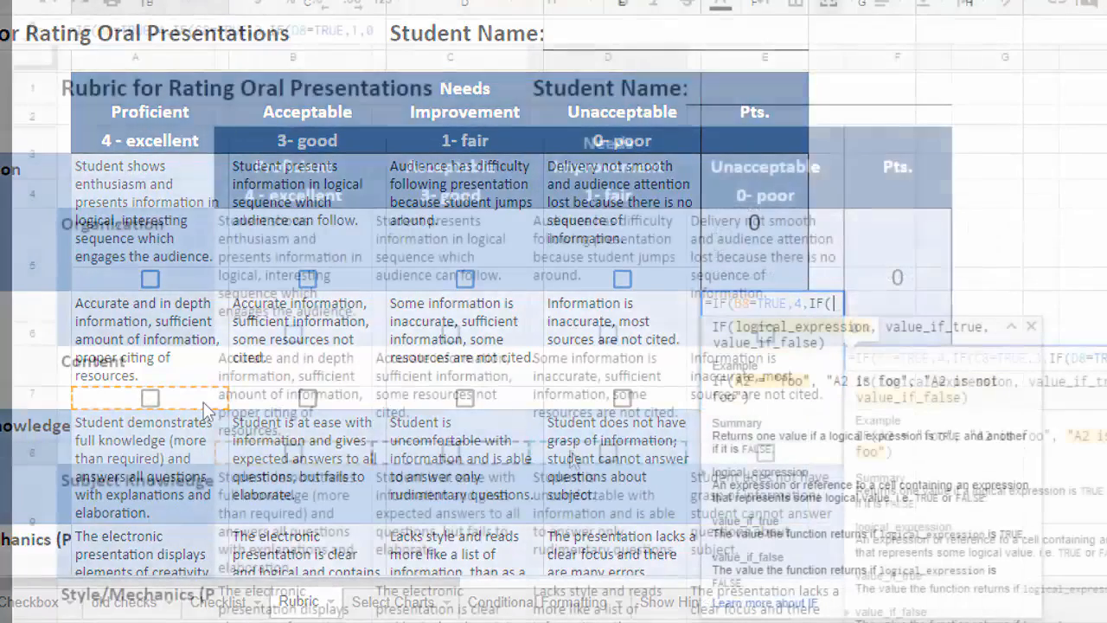
key("Return")
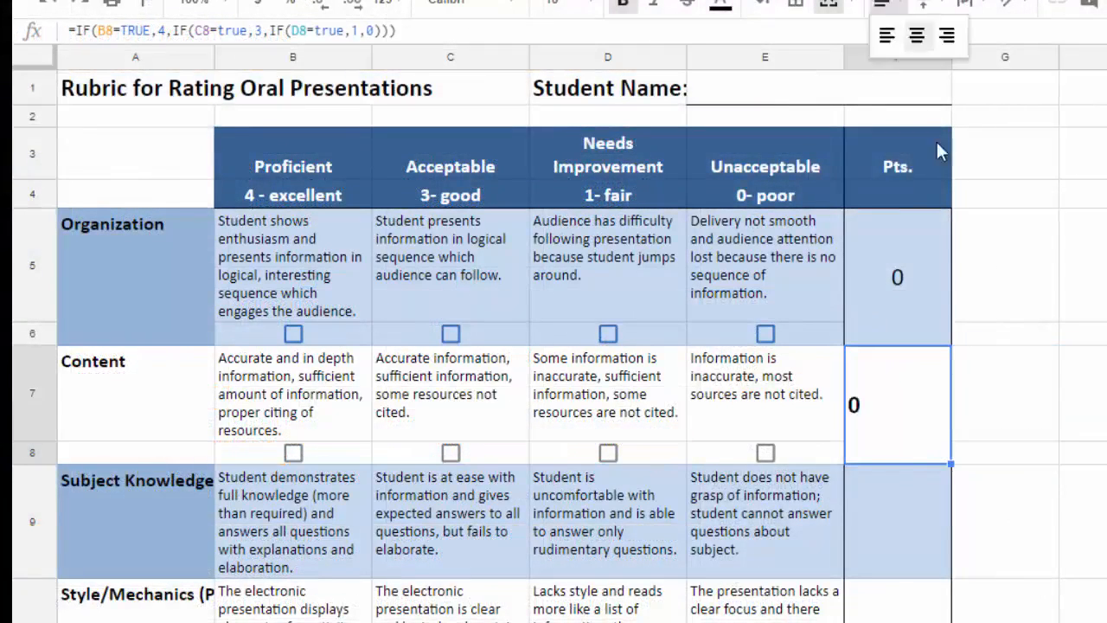
left_click(359, 400)
Test the Content score by ticking Proficient, Acceptable and Needs Improvement, and clearing Proficient.
left_click(294, 453)
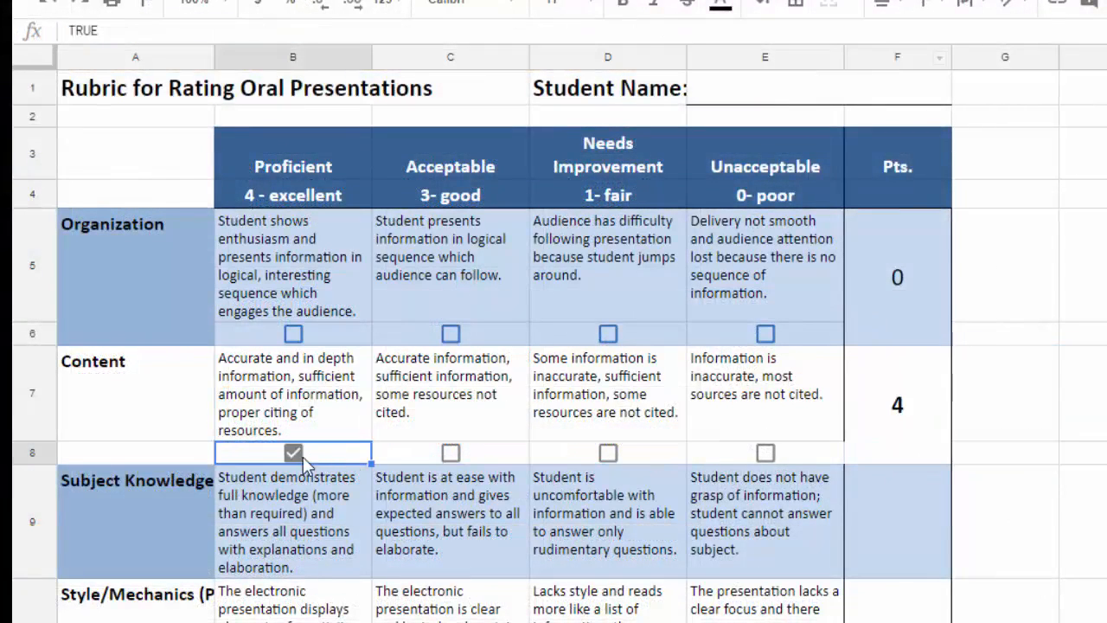
left_click(449, 452)
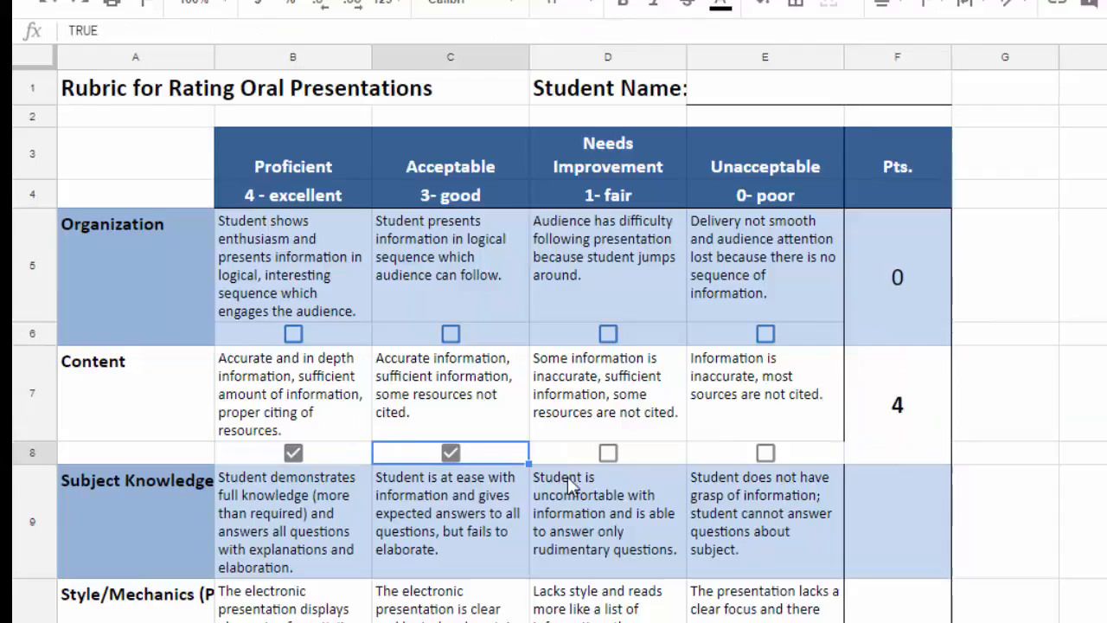
left_click(608, 453)
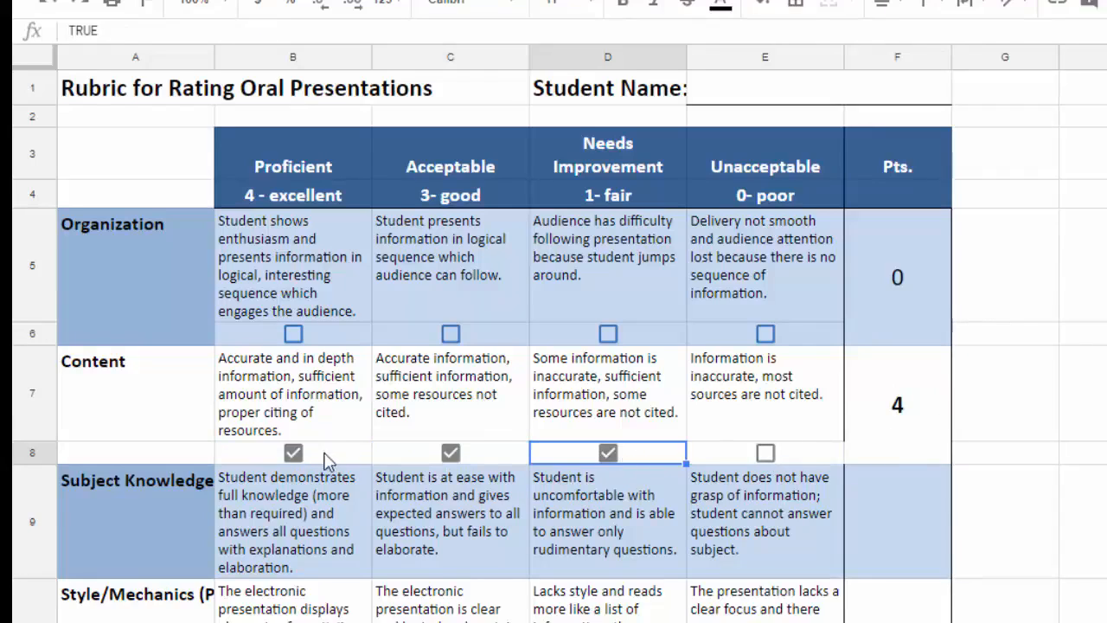
left_click(294, 453)
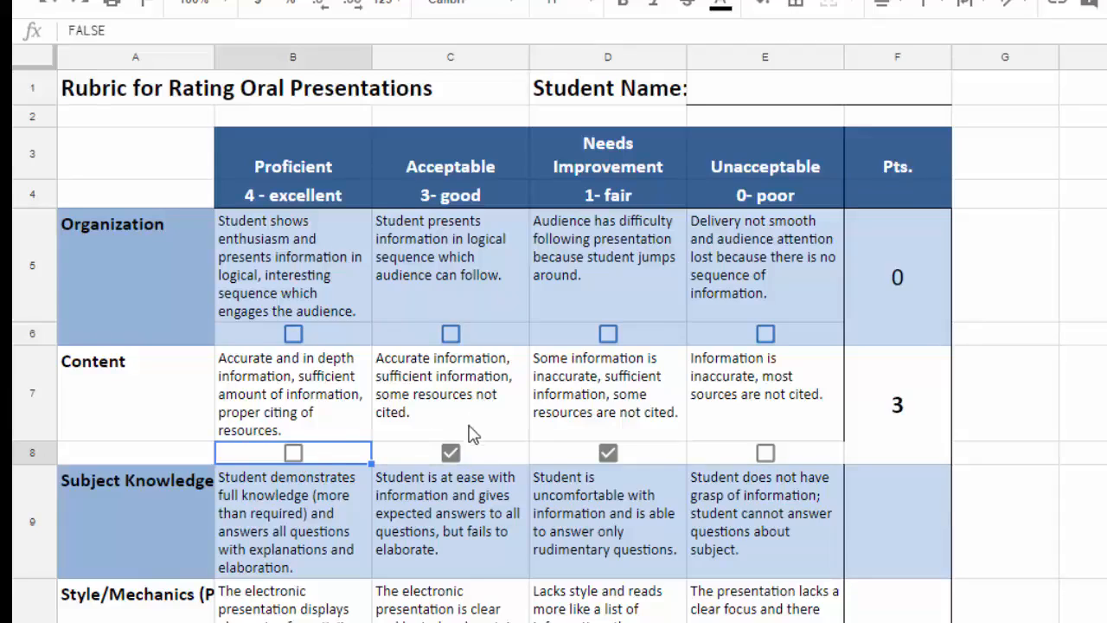
Try other combinations of the Acceptable, Needs Improvement and Unacceptable checkboxes in the Content row.
left_click(608, 453)
left_click(765, 453)
left_click(449, 451)
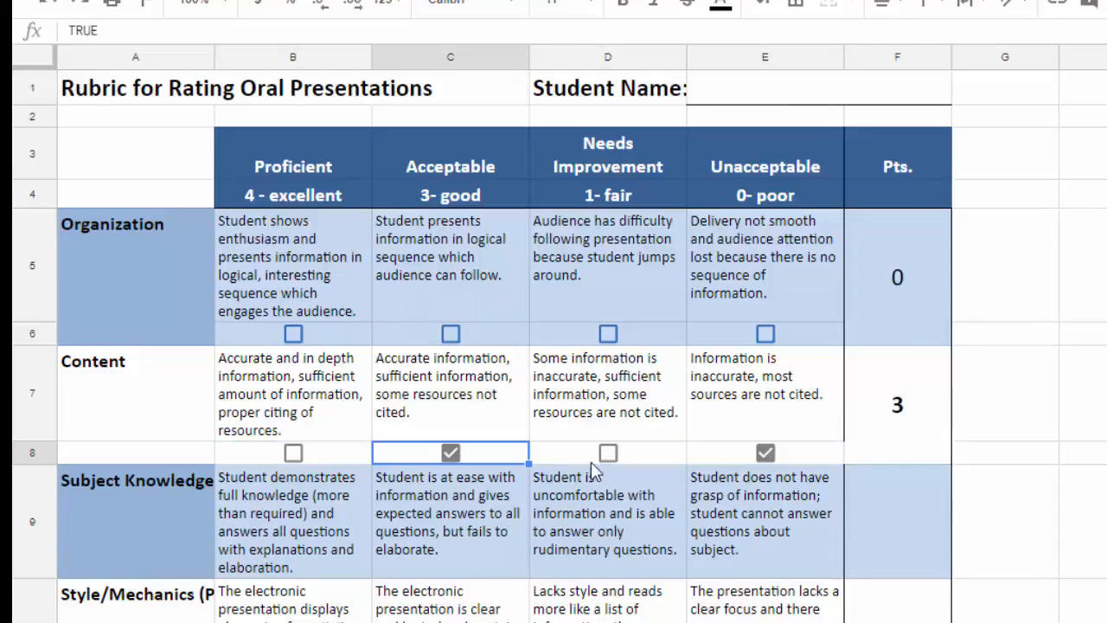
left_click(608, 453)
left_click(450, 453)
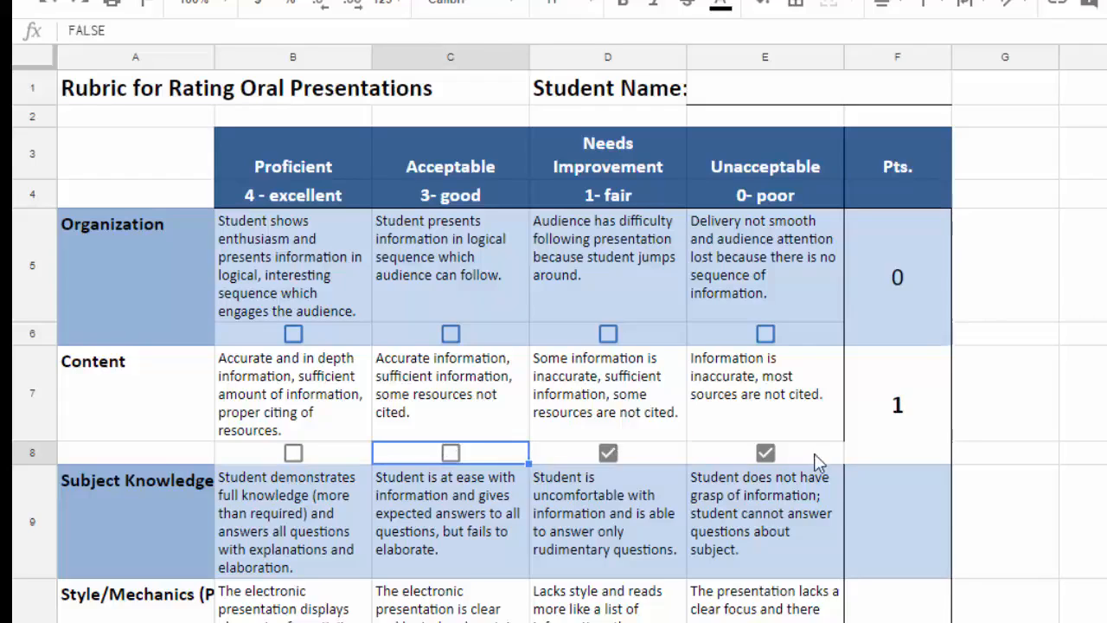
left_click(766, 453)
left_click(451, 454)
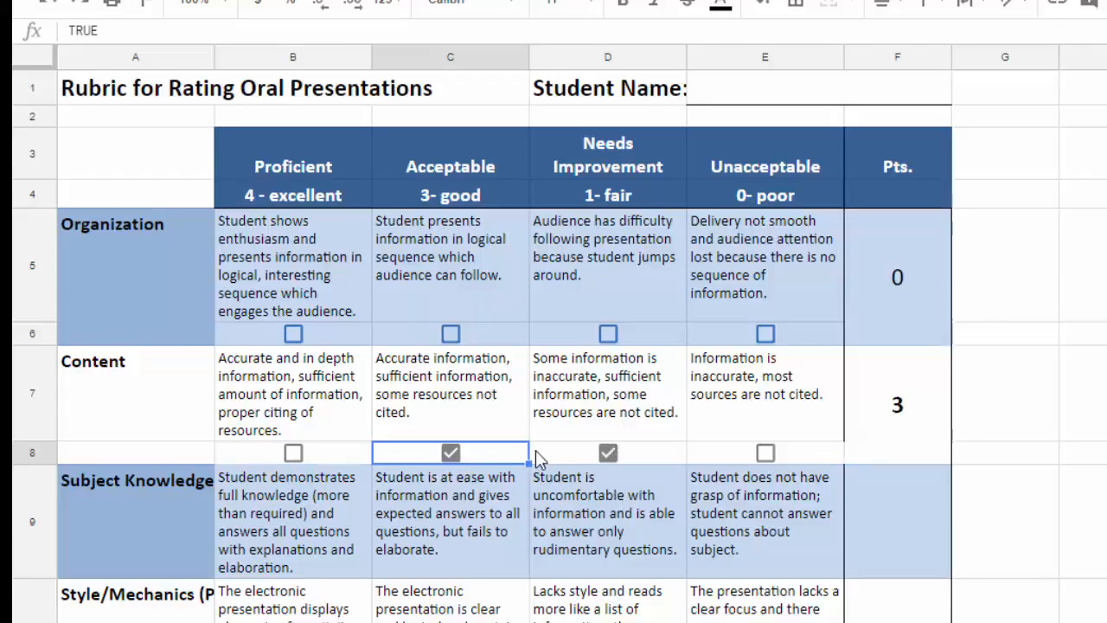
Clear Needs Improvement in the Content row and tick Needs Improvement in the Organization row.
left_click(608, 453)
left_click(608, 334)
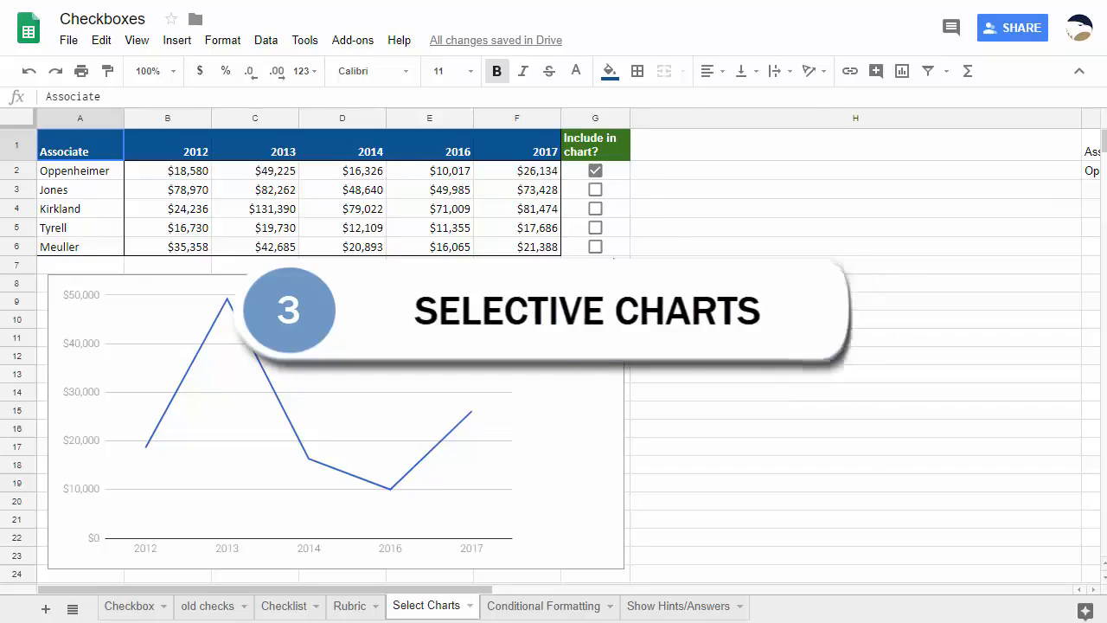
On the Select Charts sheet, tick the Include in chart checkboxes in rows 3 to 6.
left_click(596, 190)
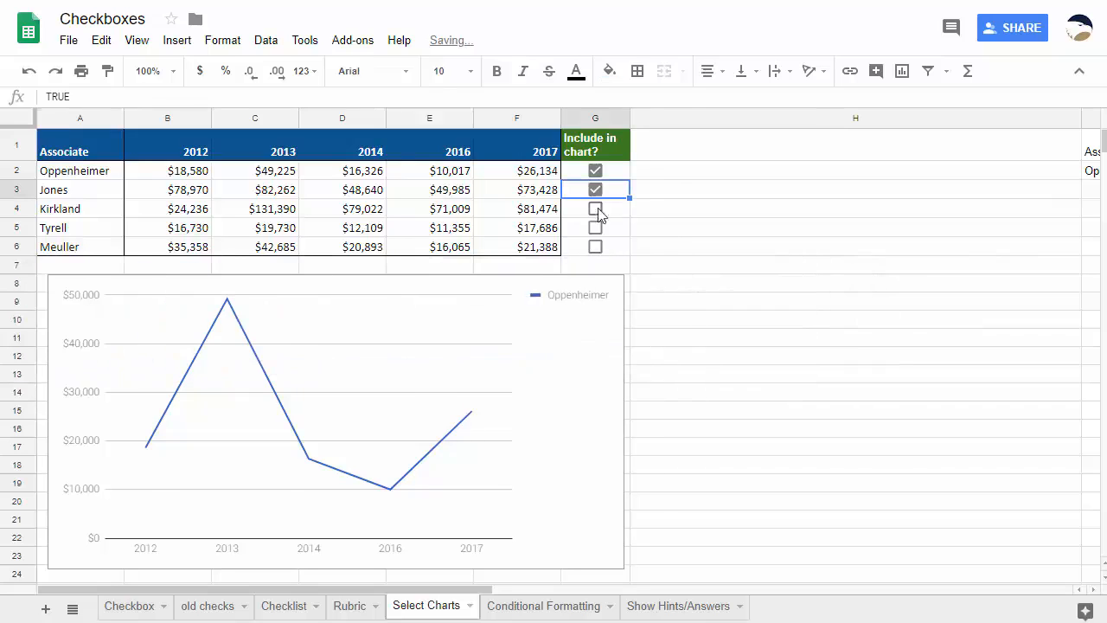
left_click(595, 208)
left_click(596, 228)
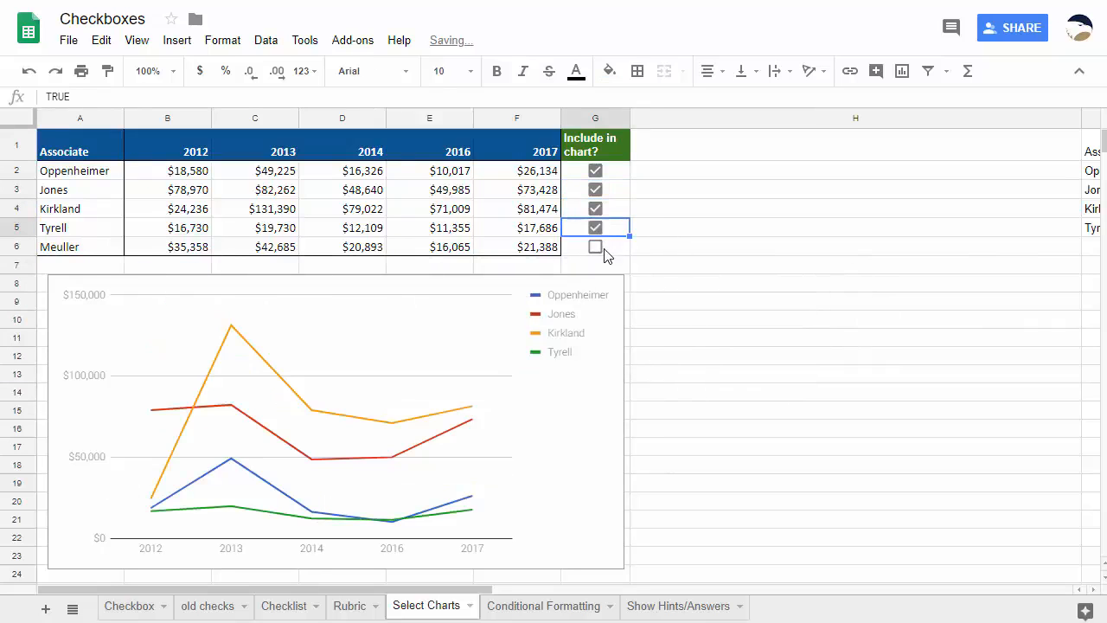
left_click(594, 246)
Clear the Include in chart checkboxes in rows 5 and 6, and toggle those in rows 3 and 4 until both are clear.
left_click(595, 227)
left_click(595, 247)
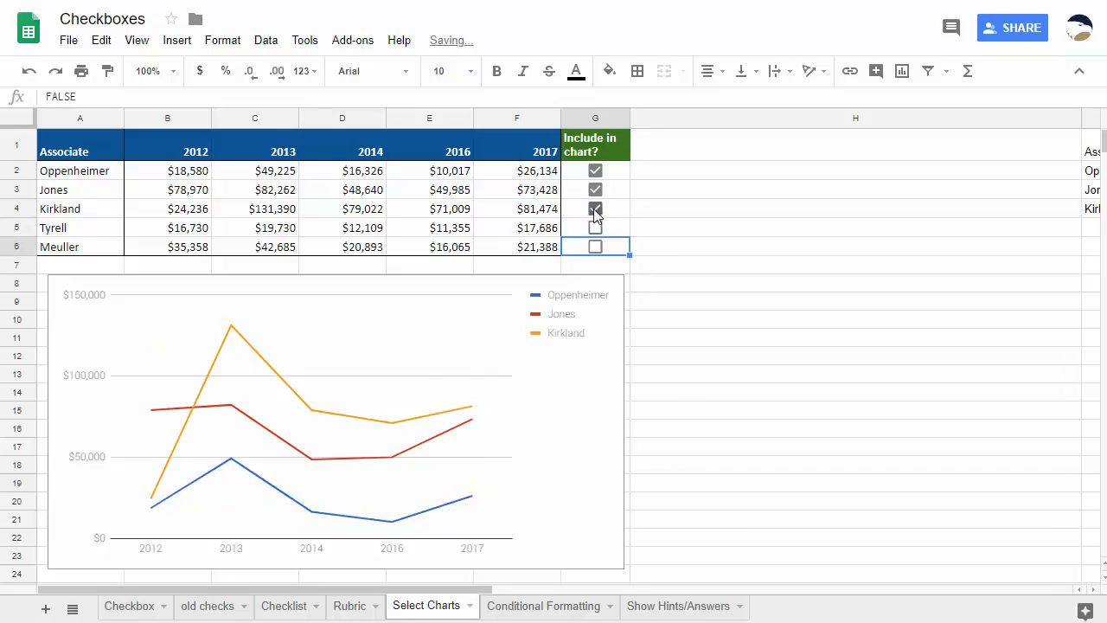
left_click(595, 209)
left_click(595, 190)
left_click(596, 190)
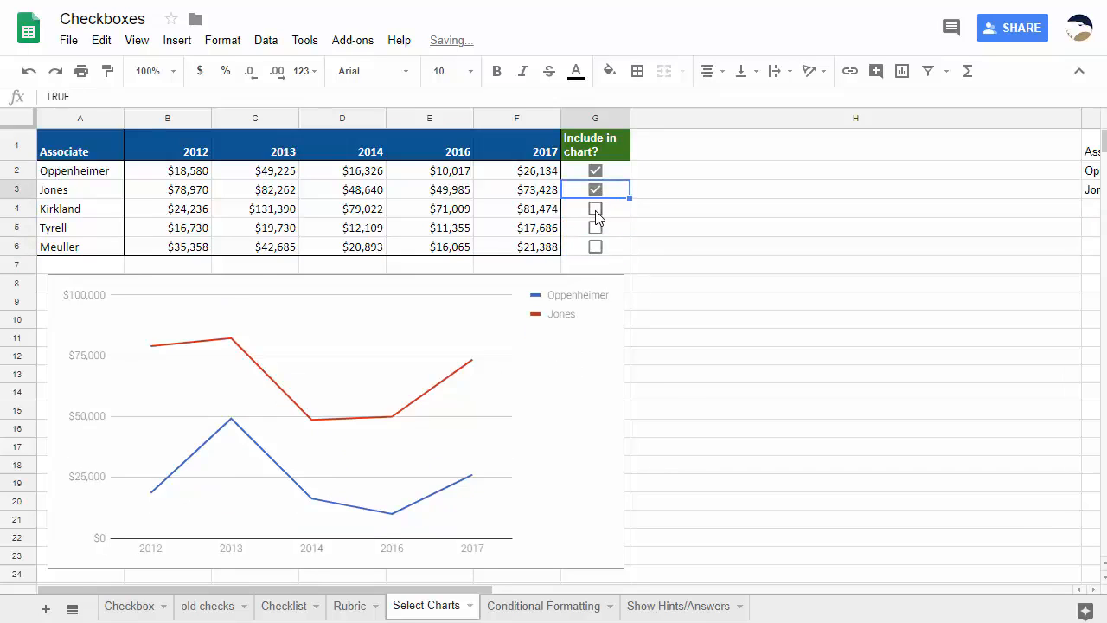
left_click(595, 210)
left_click(595, 190)
left_click(595, 209)
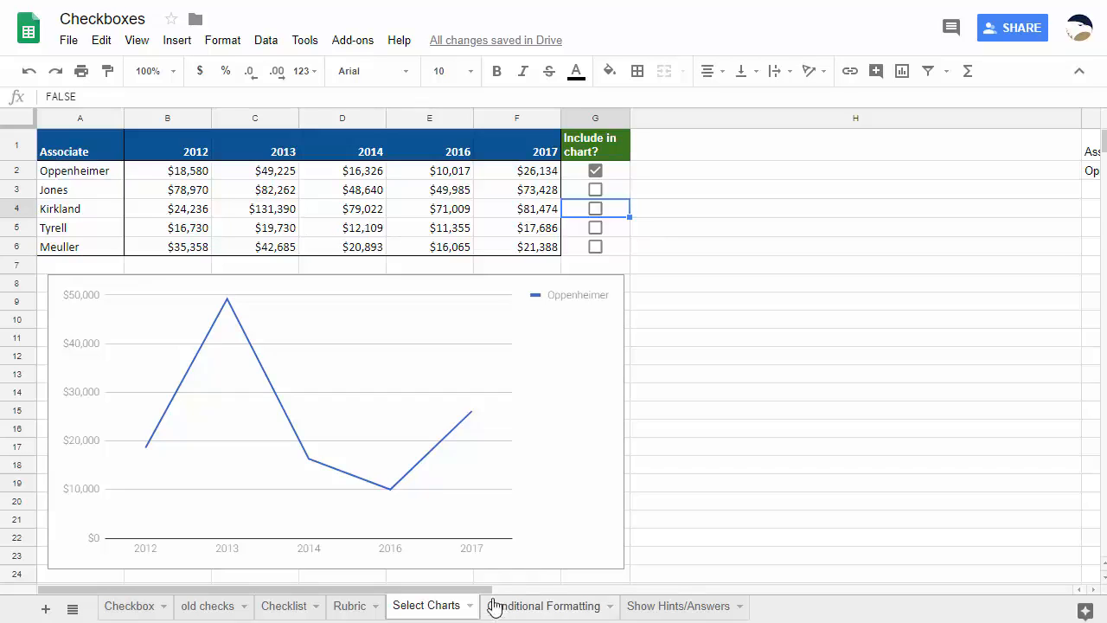
Examine the Query formula in cell I1 and compare its output with the source table in A1:G6.
left_click_drag(475, 590, 752, 590)
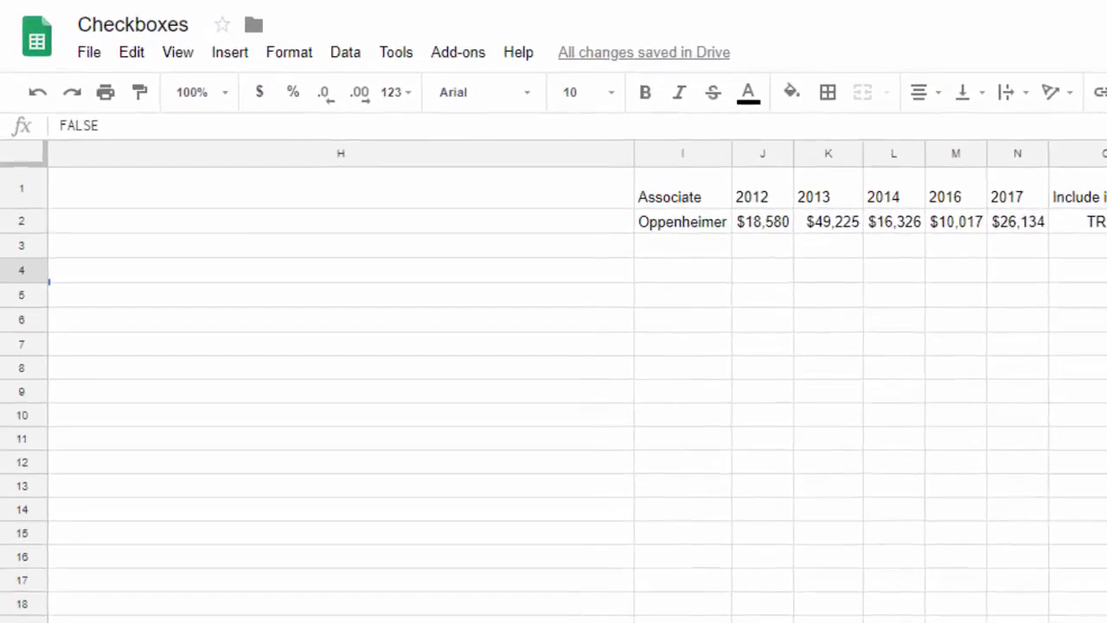
left_click(749, 211)
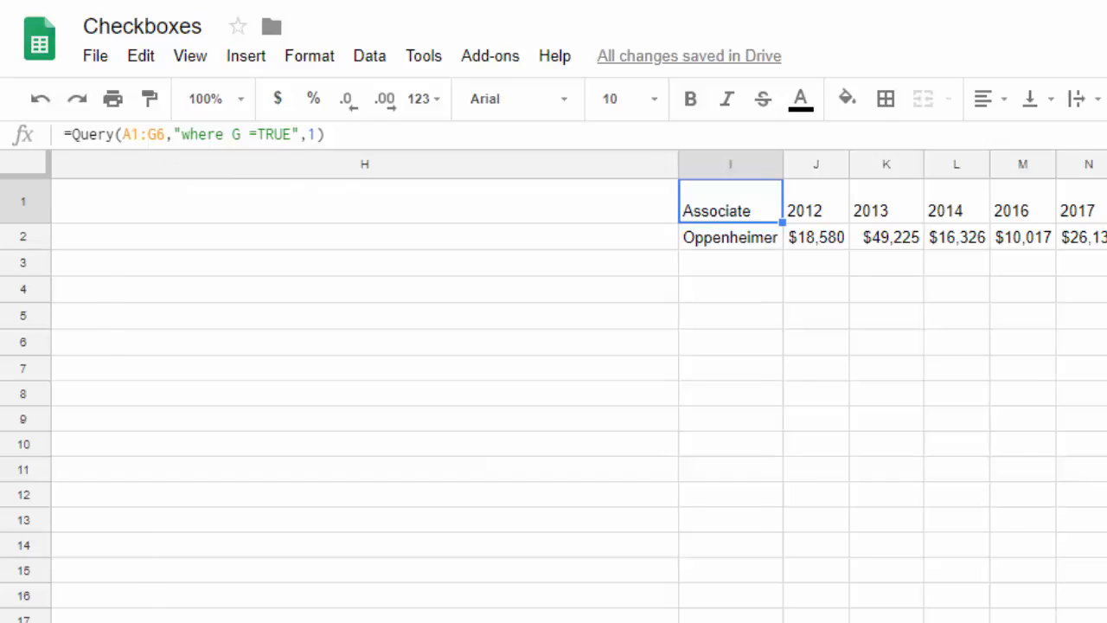
scroll(554, 389, "left", 5)
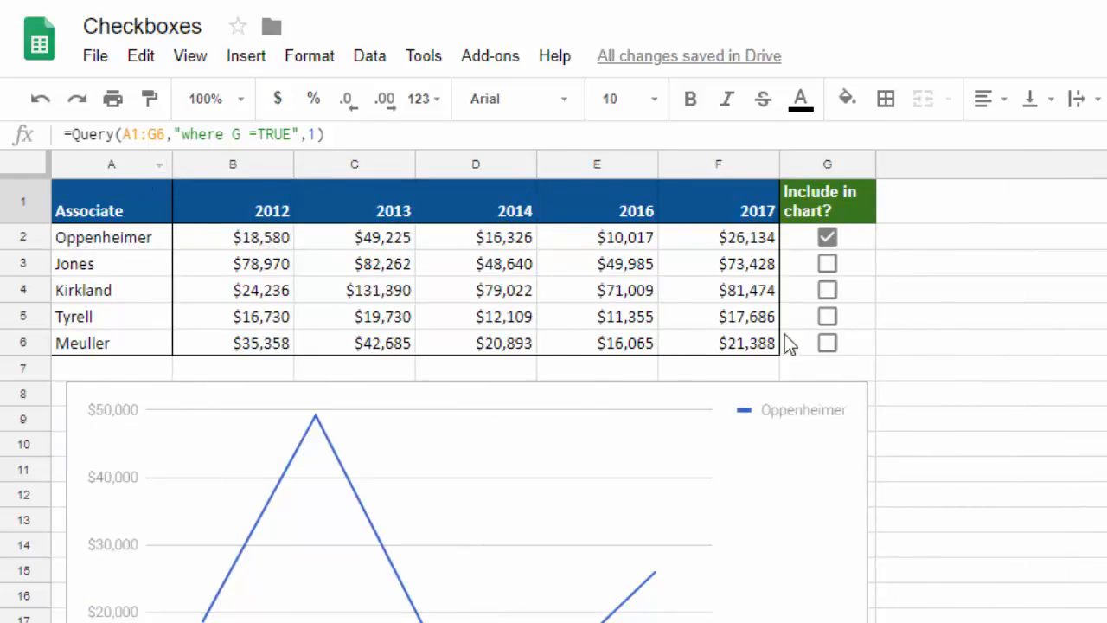
scroll(433, 485, "right", 3)
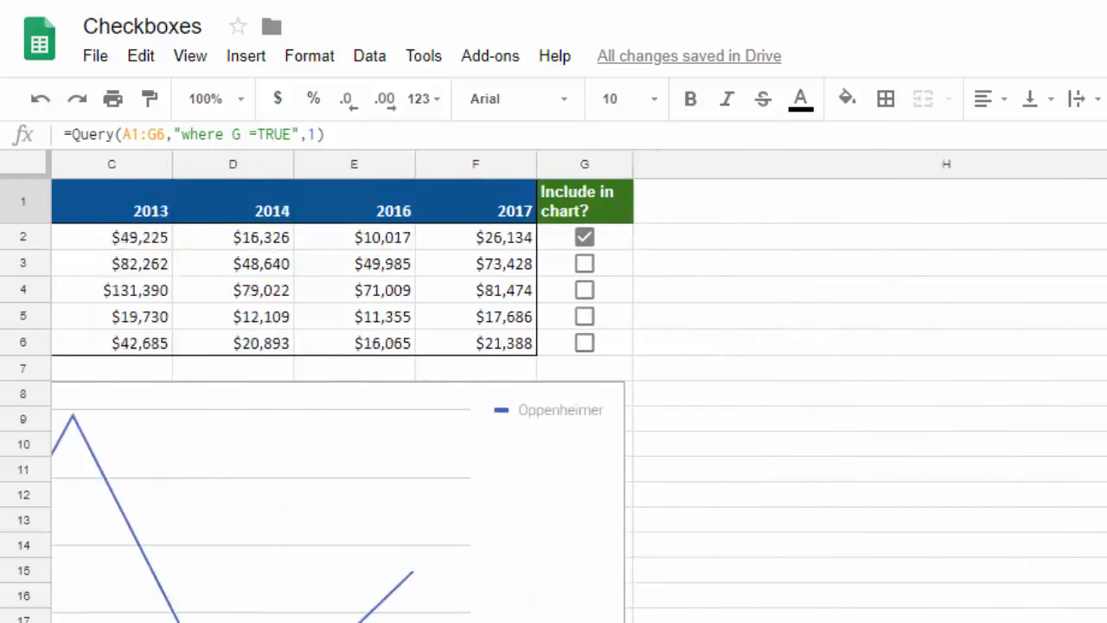
scroll(553, 390, "right", 3)
scroll(553, 389, "left", 5)
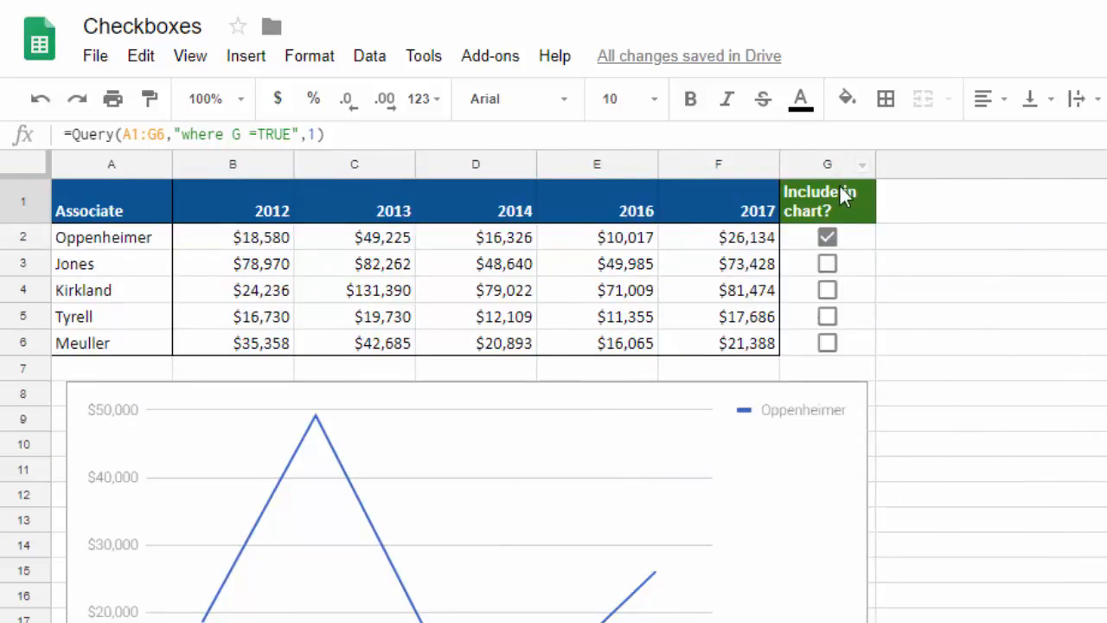
scroll(553, 389, "right", 5)
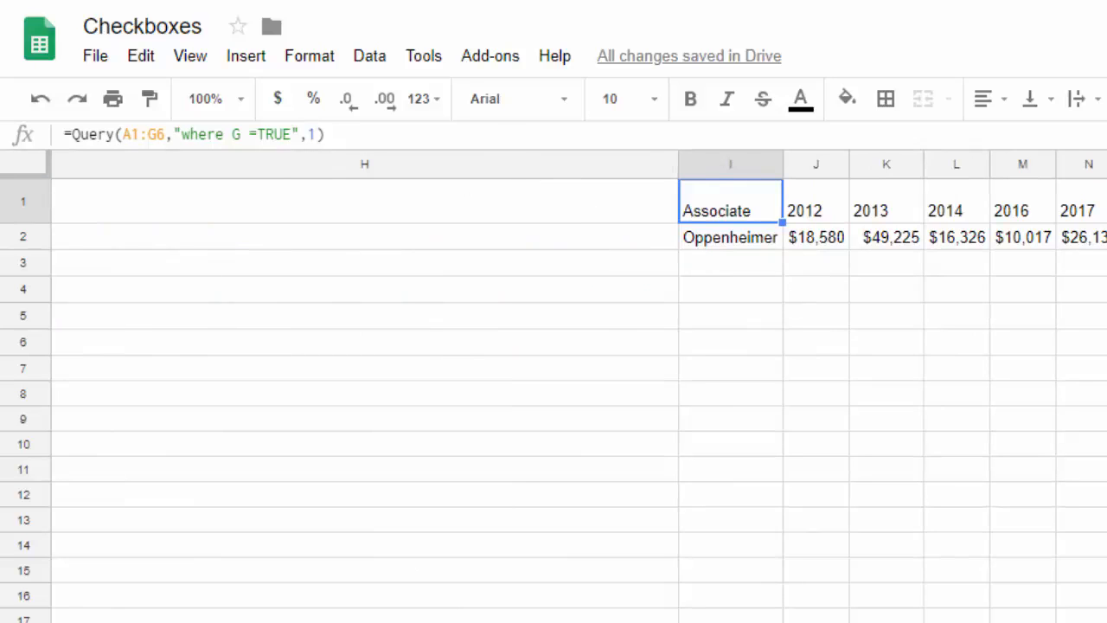
scroll(553, 389, "left", 5)
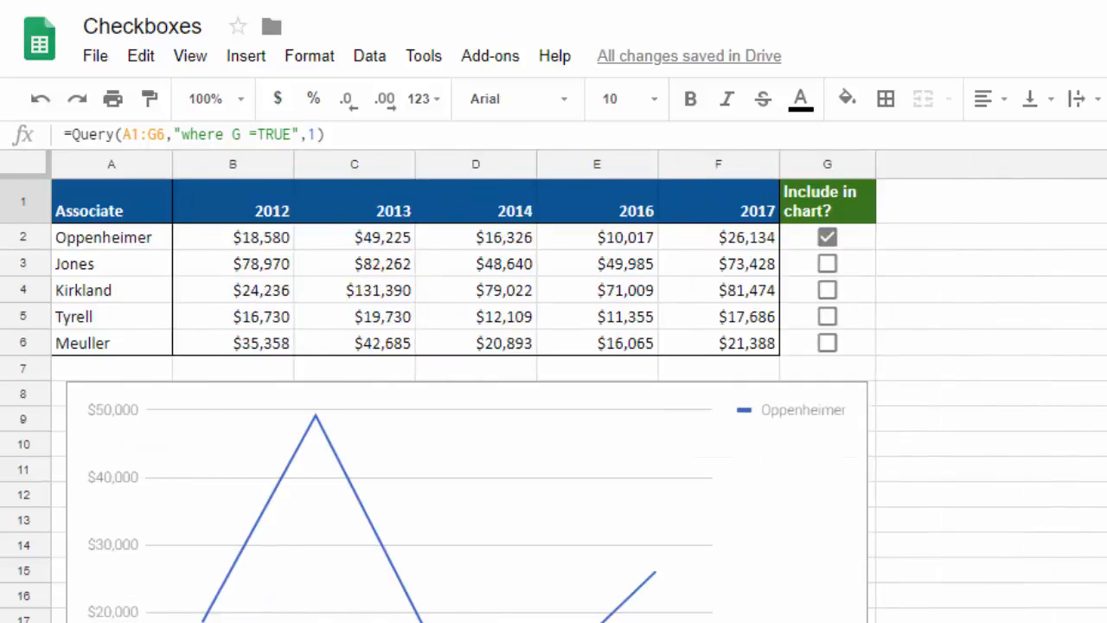
Tick the Include in chart checkboxes in rows 3 and 4 and check the Query output.
left_click(827, 263)
left_click(828, 290)
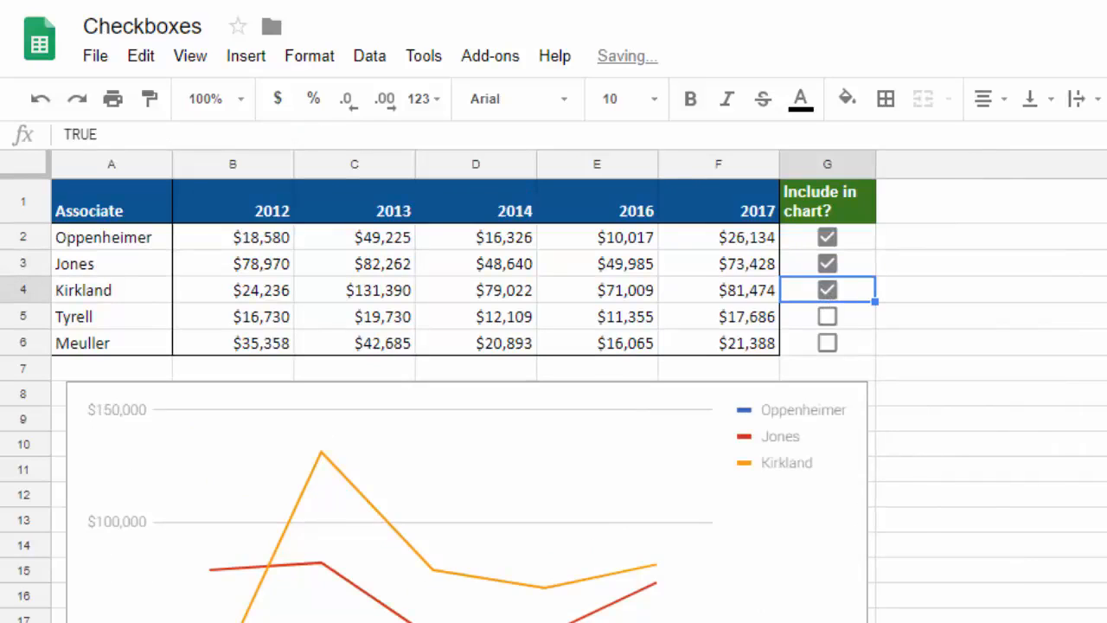
scroll(872, 296, "right", 5)
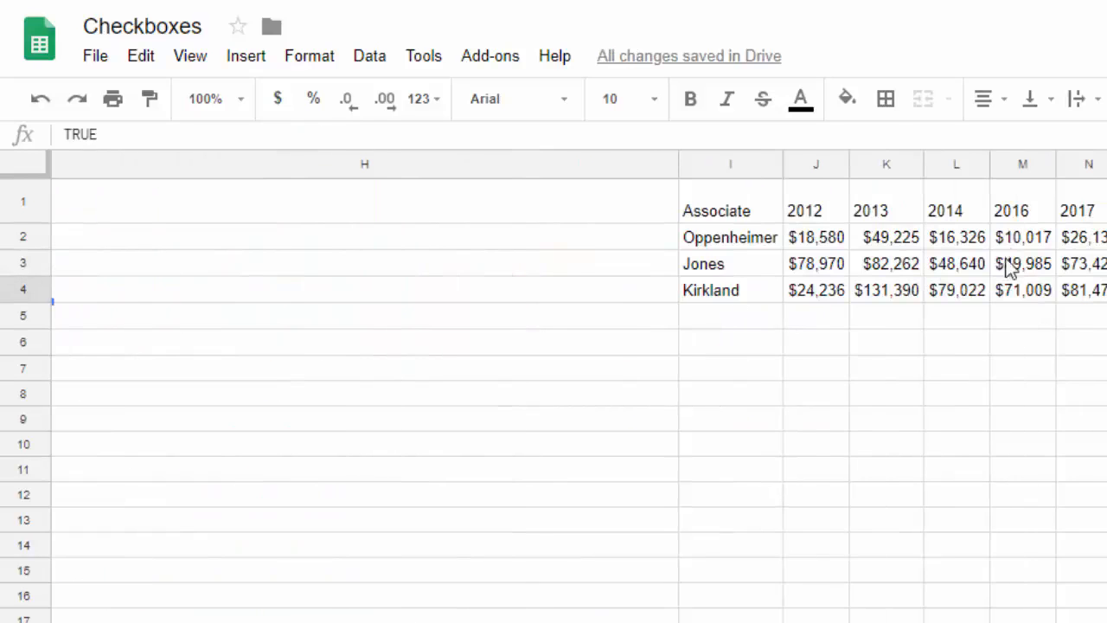
scroll(553, 380, "left", 5)
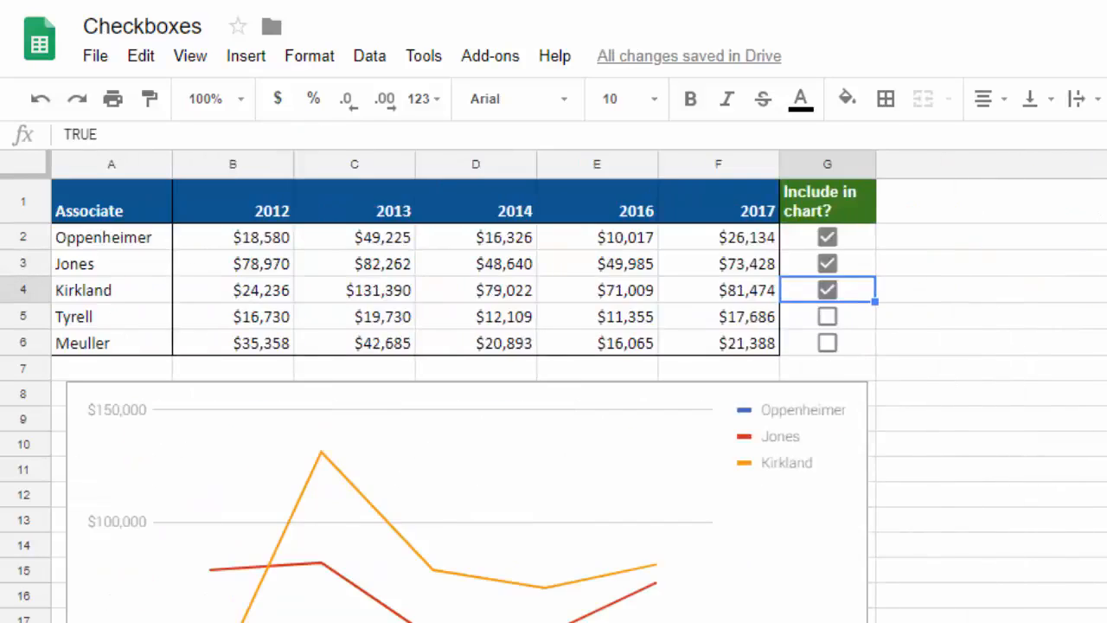
Examine the line chart, its source table A1:G6 and the Query output starting in cell I1.
left_click(478, 428)
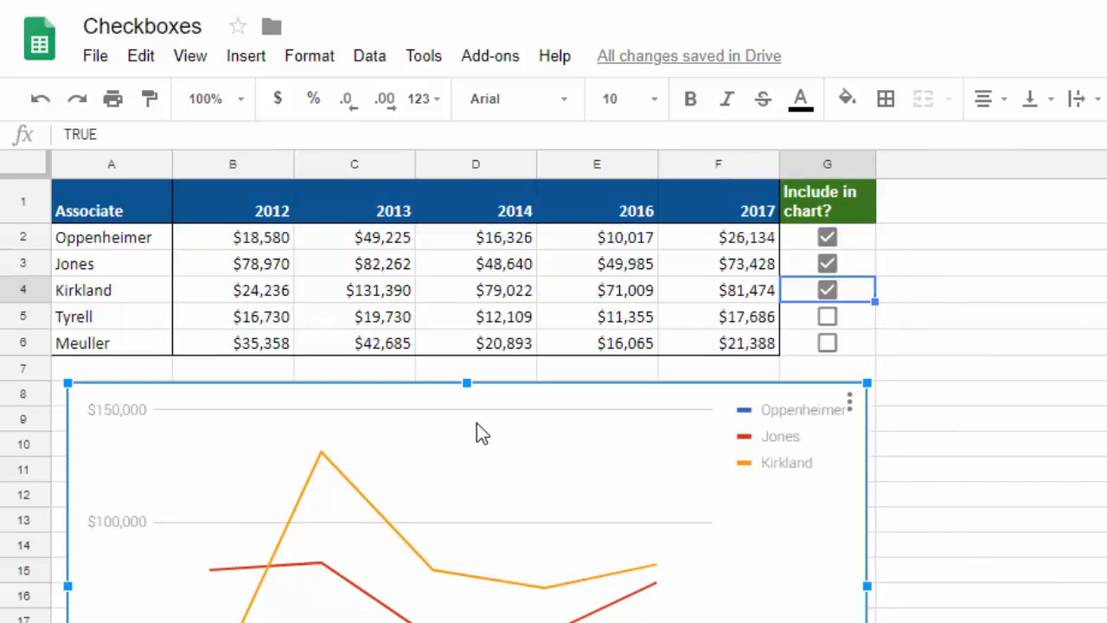
left_click_drag(151, 216, 788, 337)
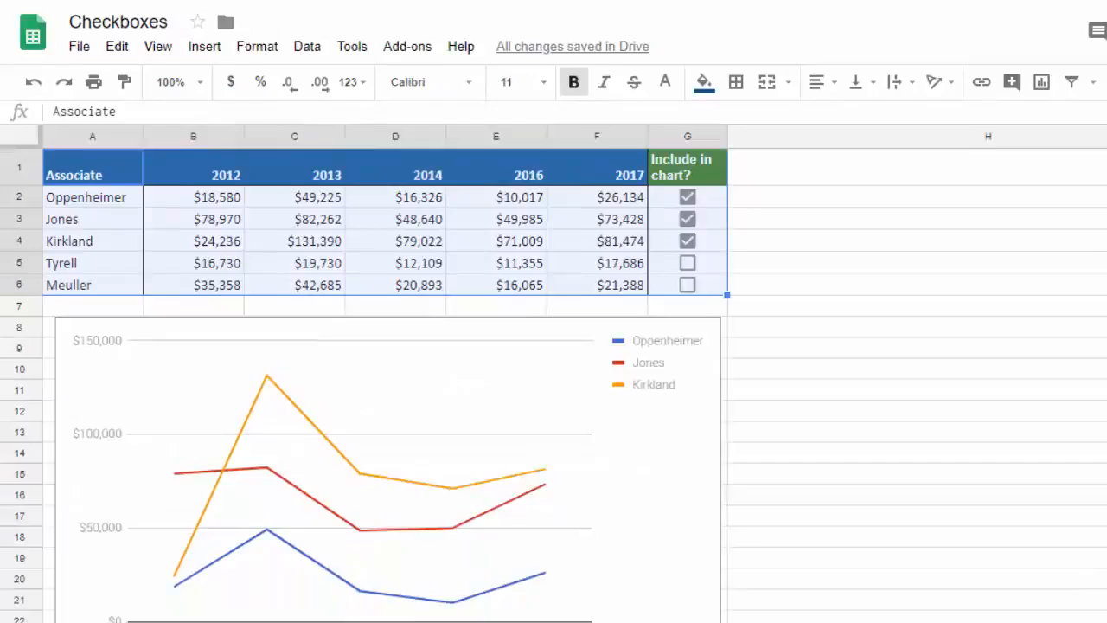
scroll(744, 577, "right", 5)
left_click_drag(843, 154, 1064, 247)
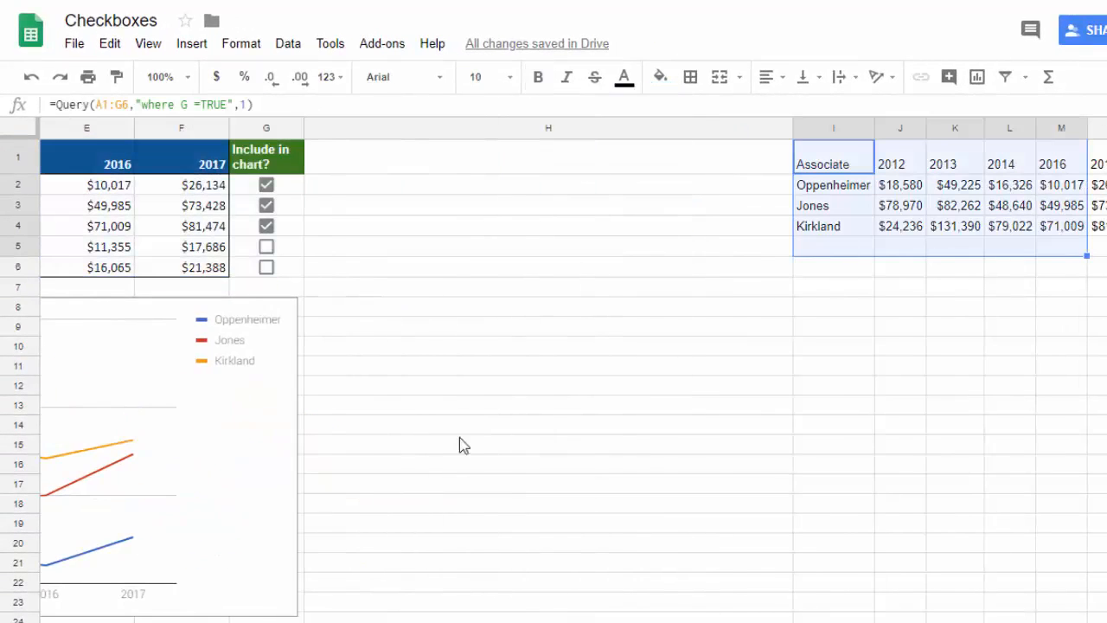
Tick the Include in chart checkbox in row 5 and move the chart beneath the Query output.
left_click(267, 247)
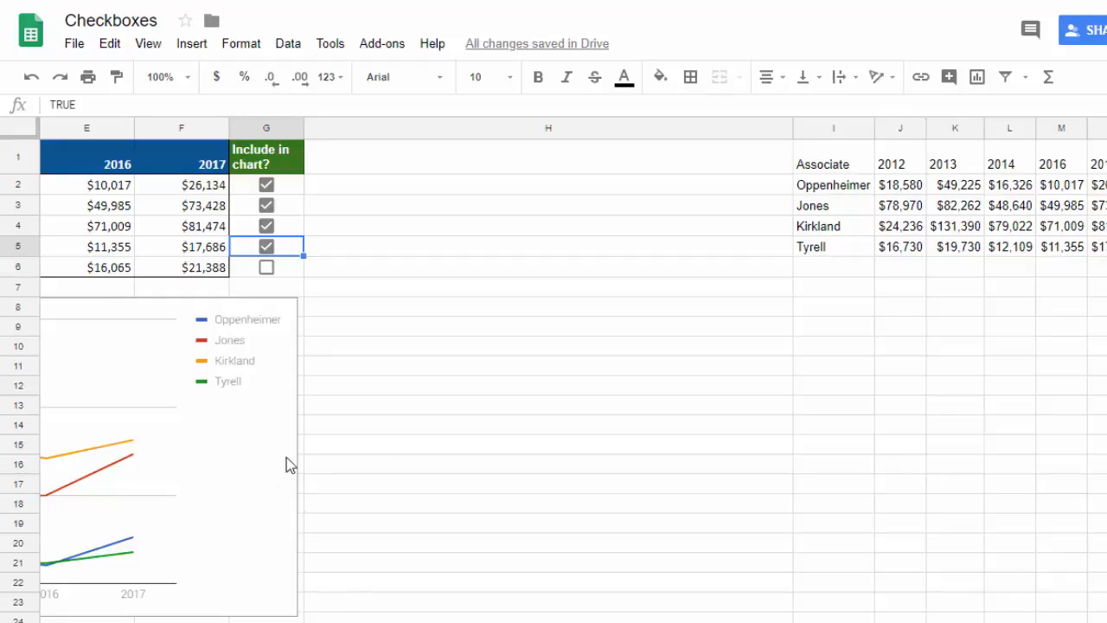
left_click(151, 363)
left_click_drag(151, 363, 906, 349)
Clear the Include in chart checkboxes in rows 5, 4 and 3 and inspect the Query formula in cell I1.
left_click(267, 246)
left_click(266, 226)
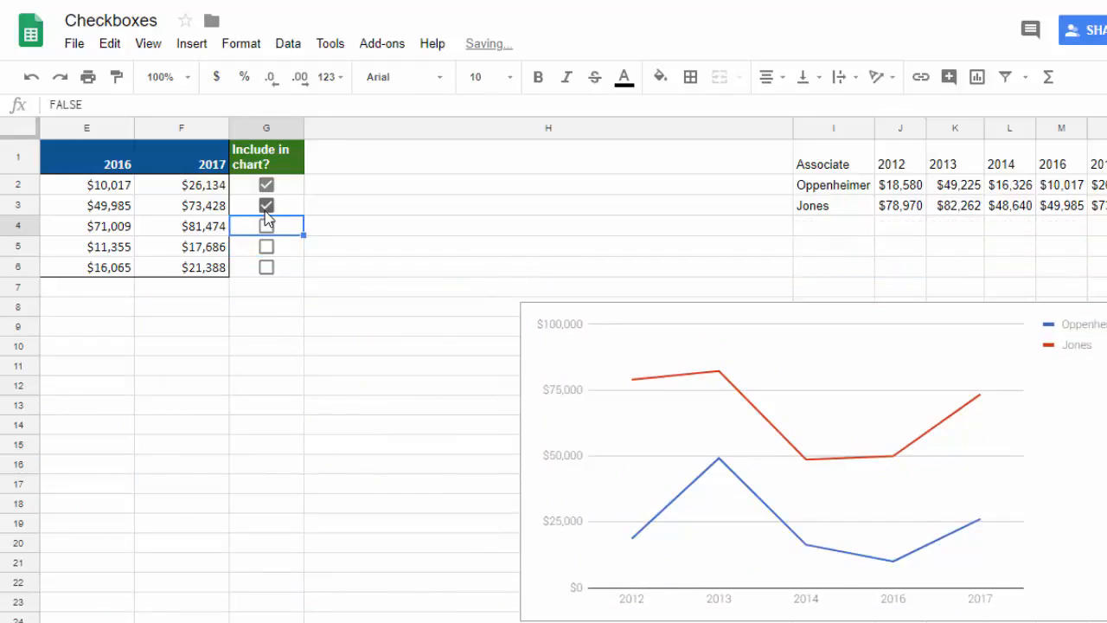
left_click(267, 205)
left_click(851, 199)
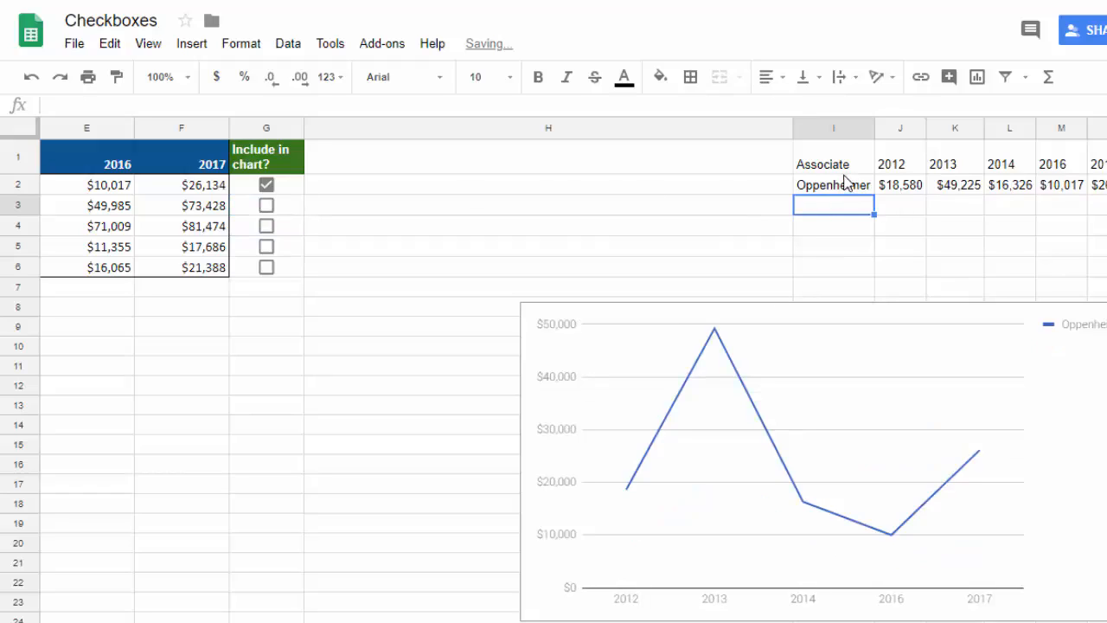
left_click(837, 153)
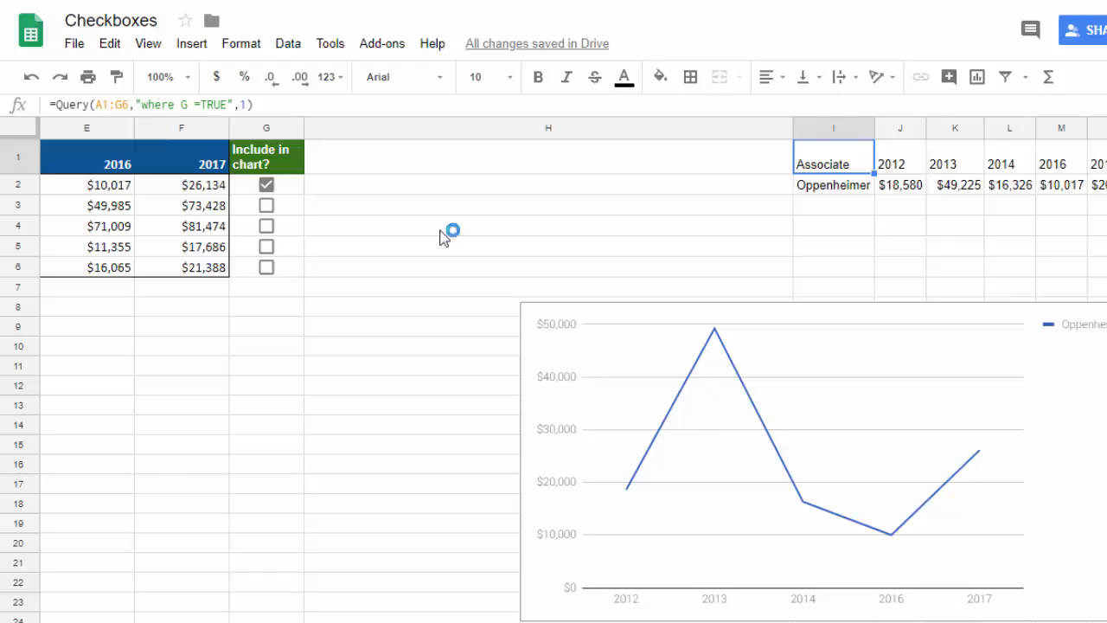
Tick the Include in chart checkboxes in rows 3 to 5 and move the chart back beneath the source table.
left_click(267, 205)
left_click(266, 226)
left_click(267, 247)
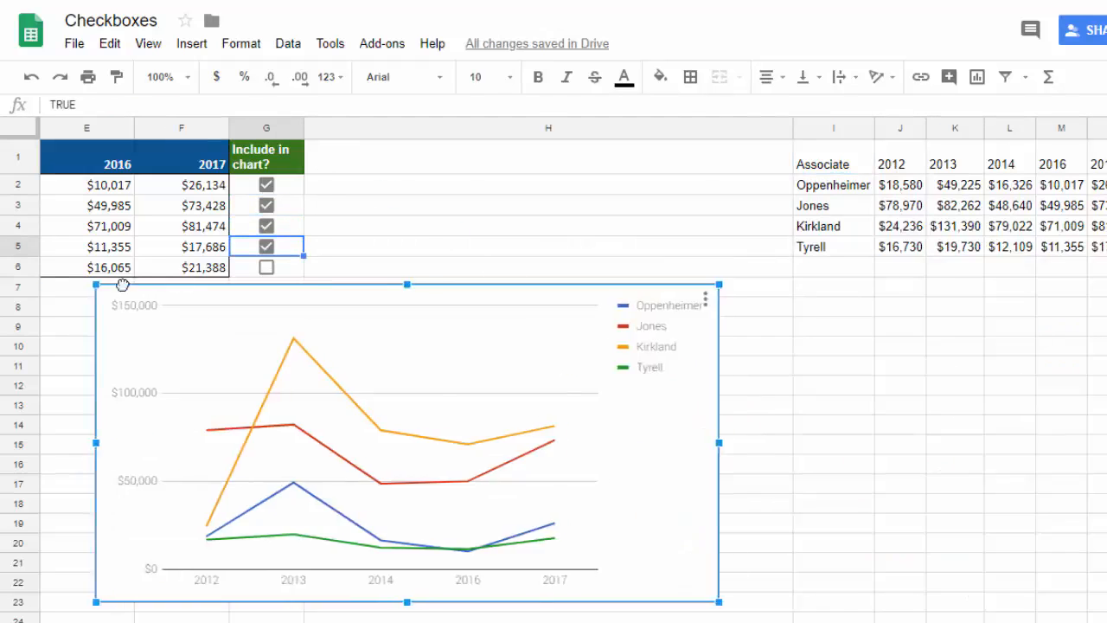
scroll(554, 371, "left", 4)
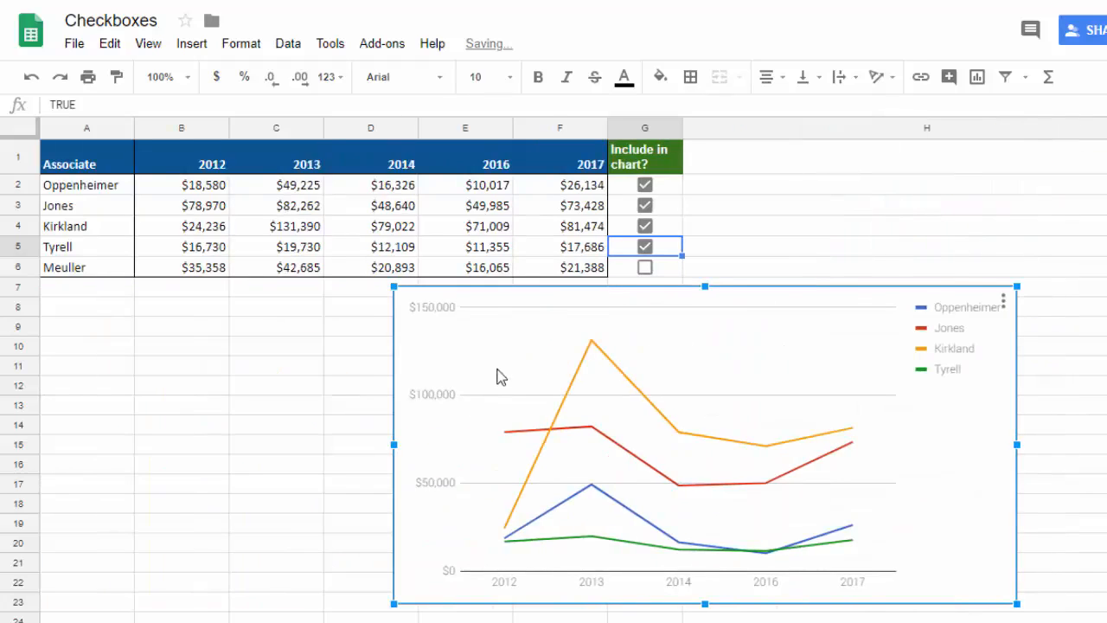
left_click_drag(497, 376, 256, 311)
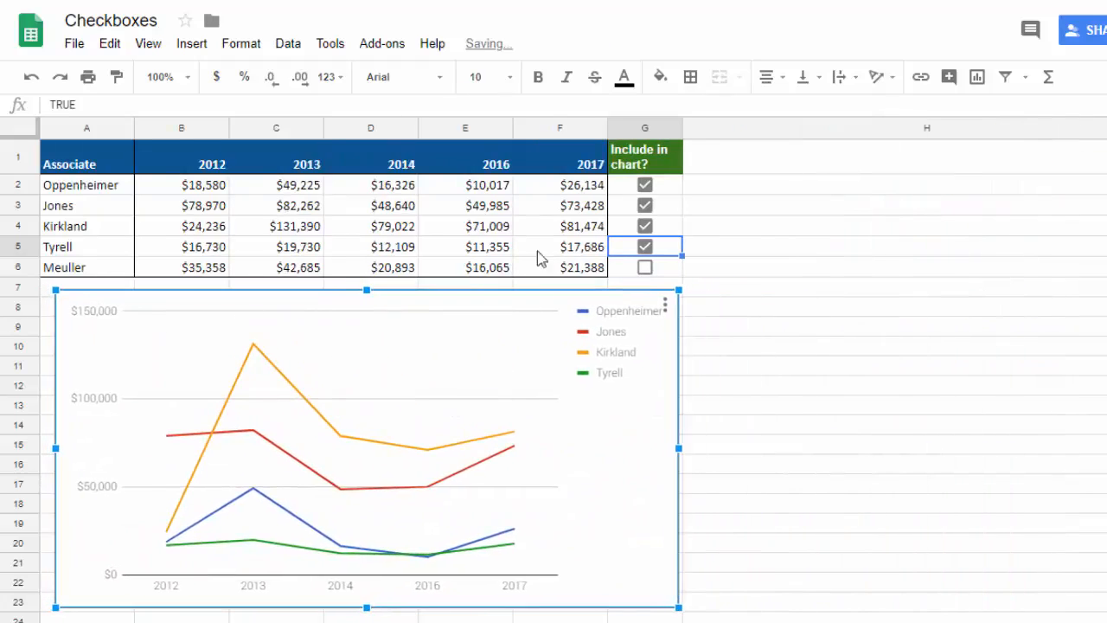
Clear the Include in chart checkboxes in rows 2 to 5, then tick those in rows 3 and 4.
left_click(644, 246)
left_click(644, 226)
left_click(644, 205)
left_click(645, 184)
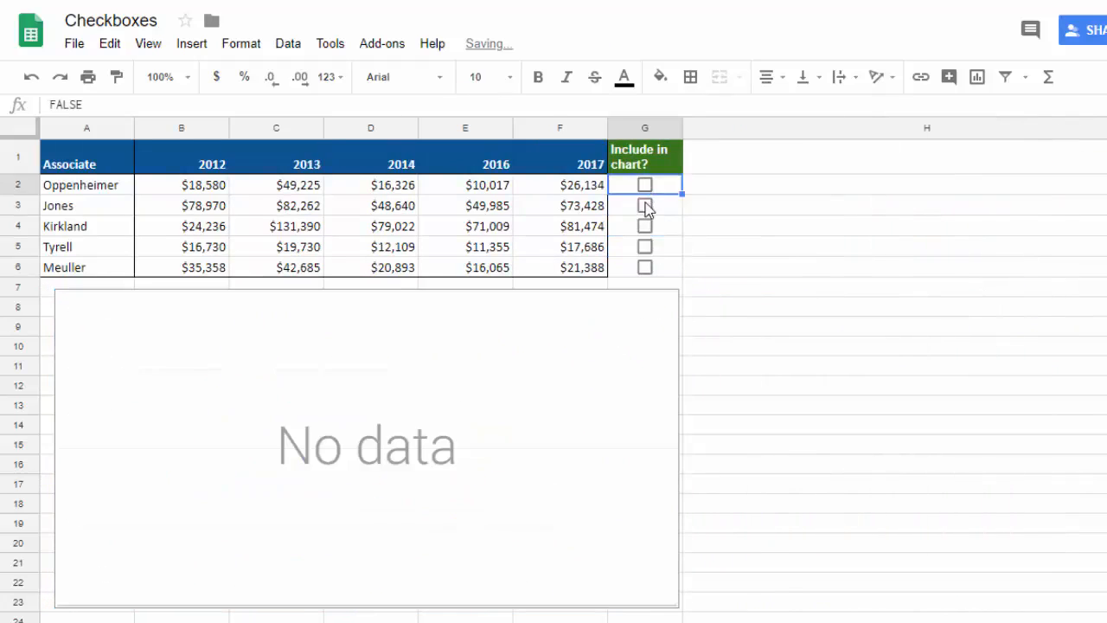
left_click(644, 205)
left_click(644, 226)
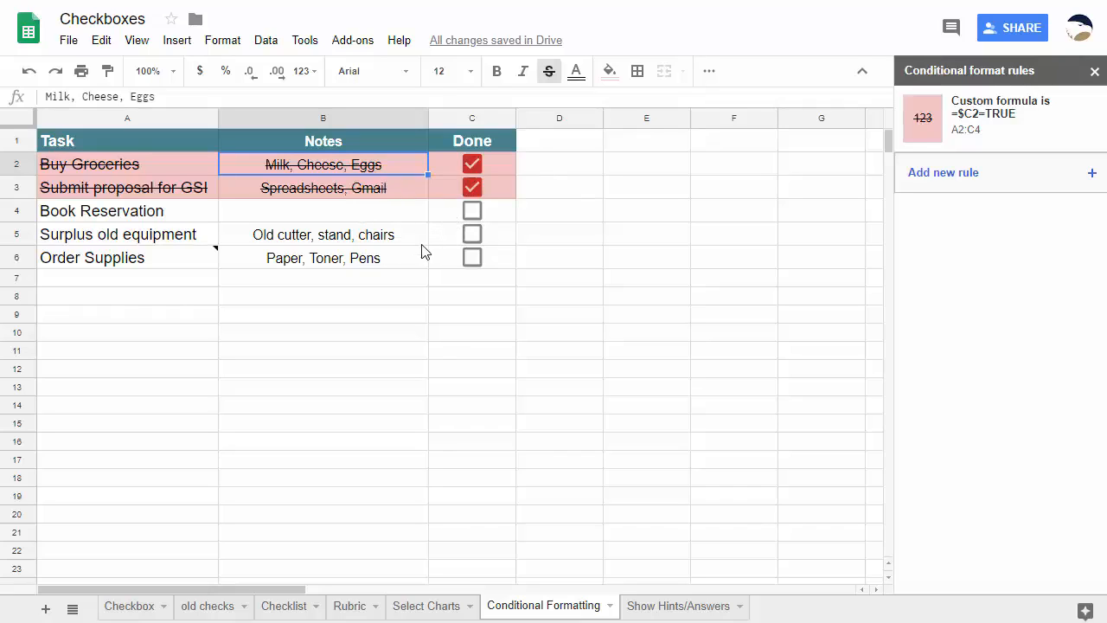
On the Conditional Formatting sheet, tick the Done checkbox for Book Reservation, then toggle it off and on again.
left_click(184, 217)
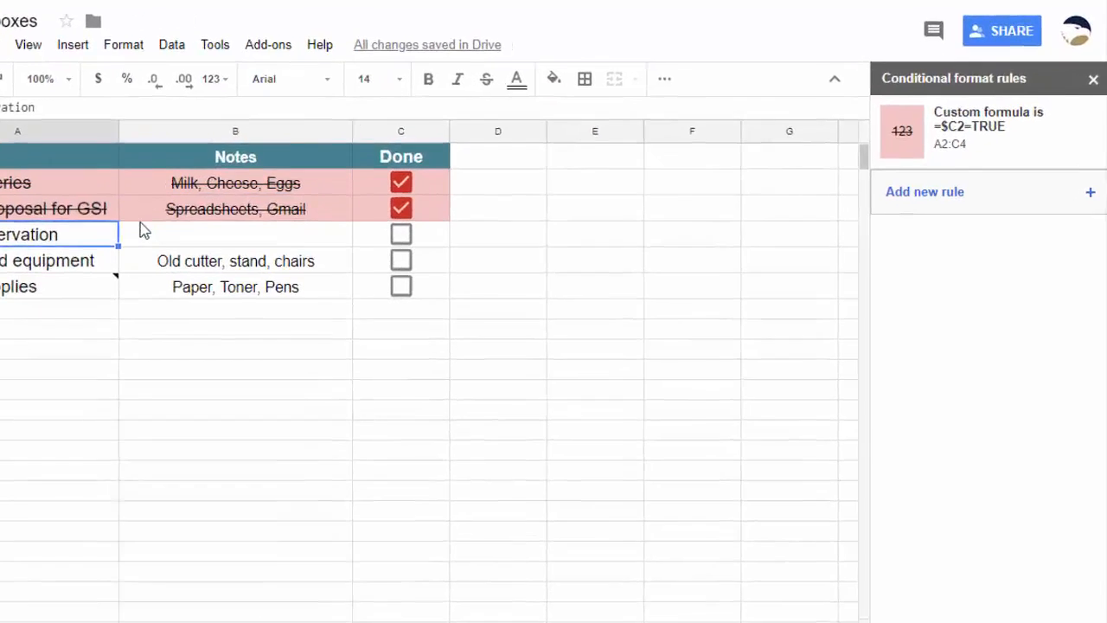
left_click(251, 215)
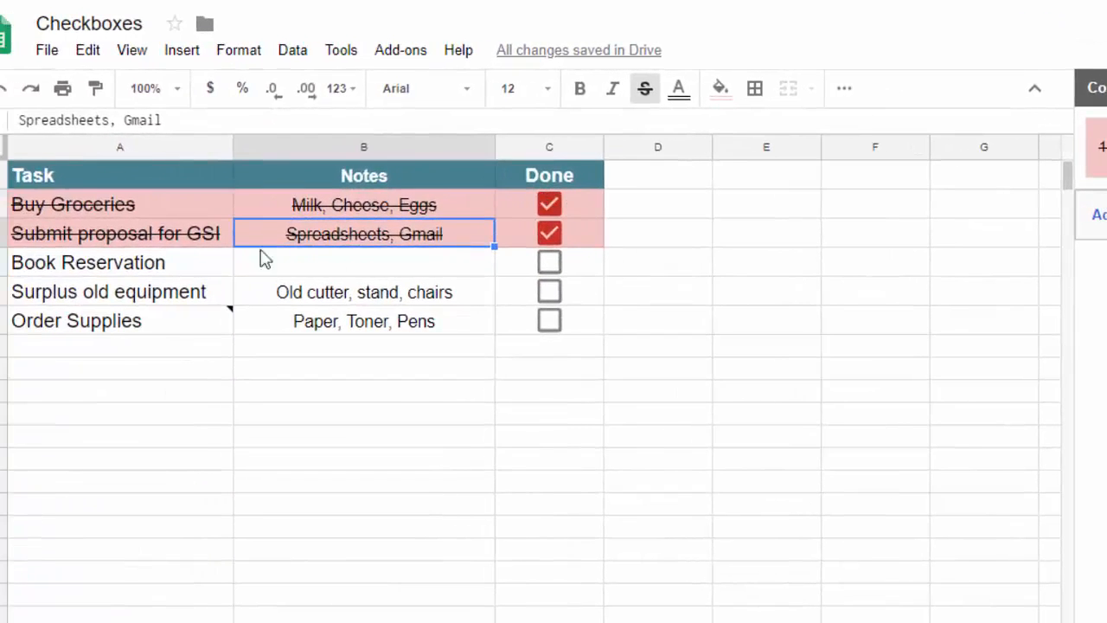
left_click(550, 263)
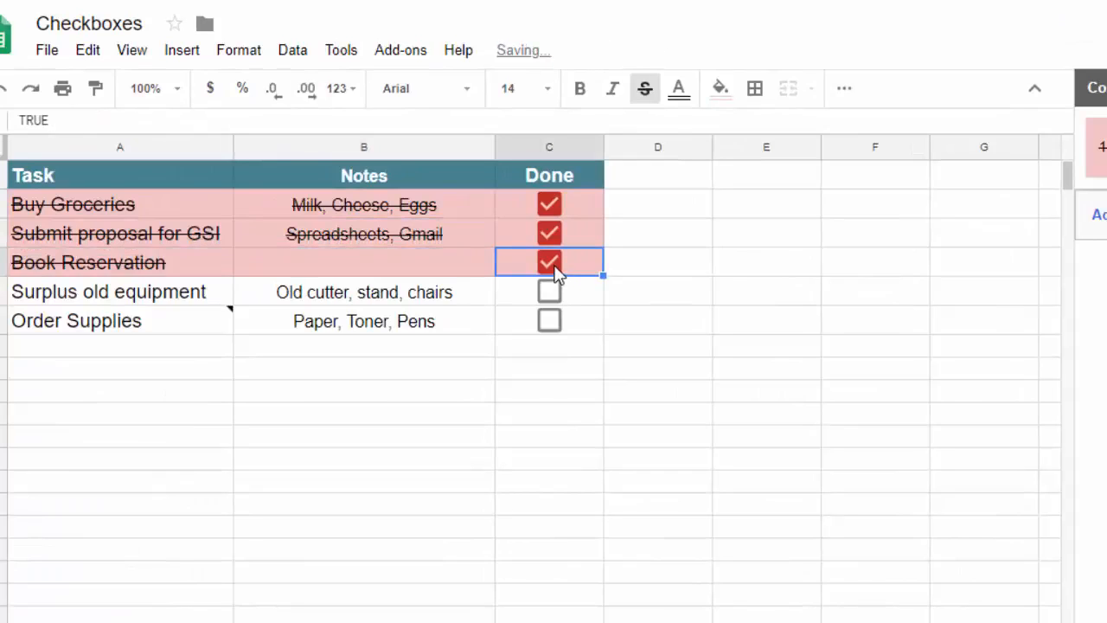
left_click(551, 267)
left_click(551, 266)
Start a conditional formatting rule for A5:C6 with the Custom formula is condition.
left_click_drag(100, 297, 546, 320)
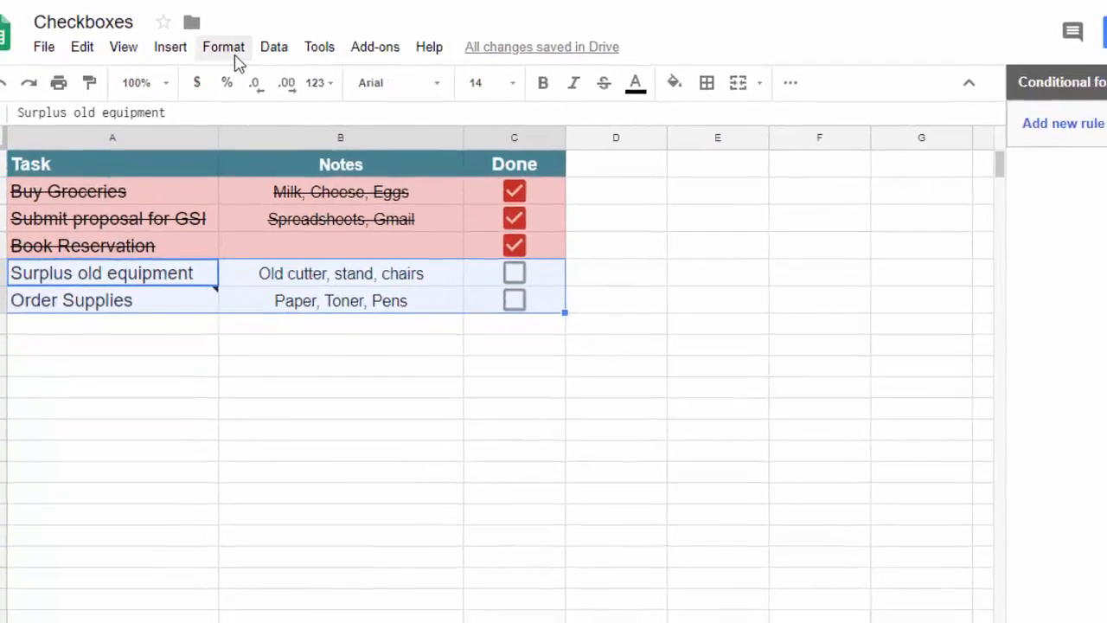
left_click(235, 54)
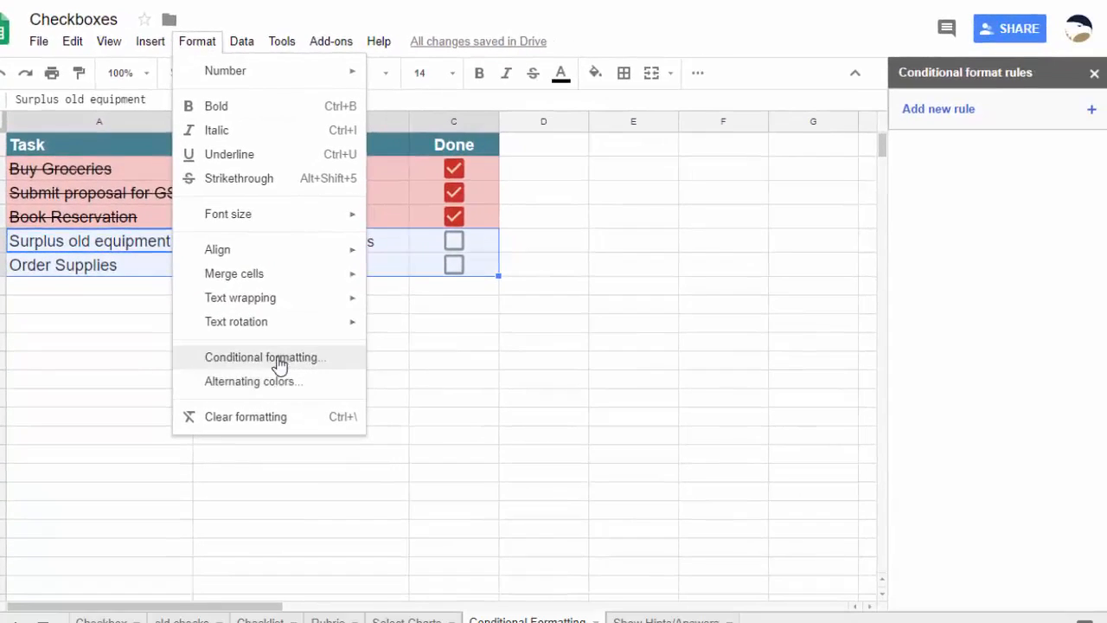
left_click(315, 414)
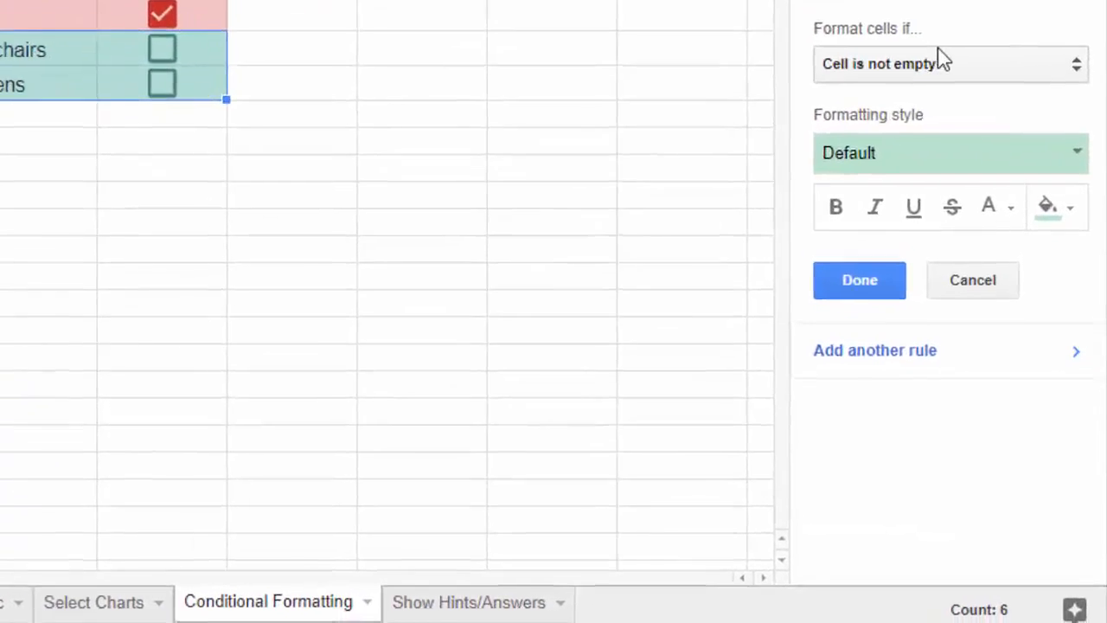
left_click(973, 252)
scroll(951, 147, "down", 2)
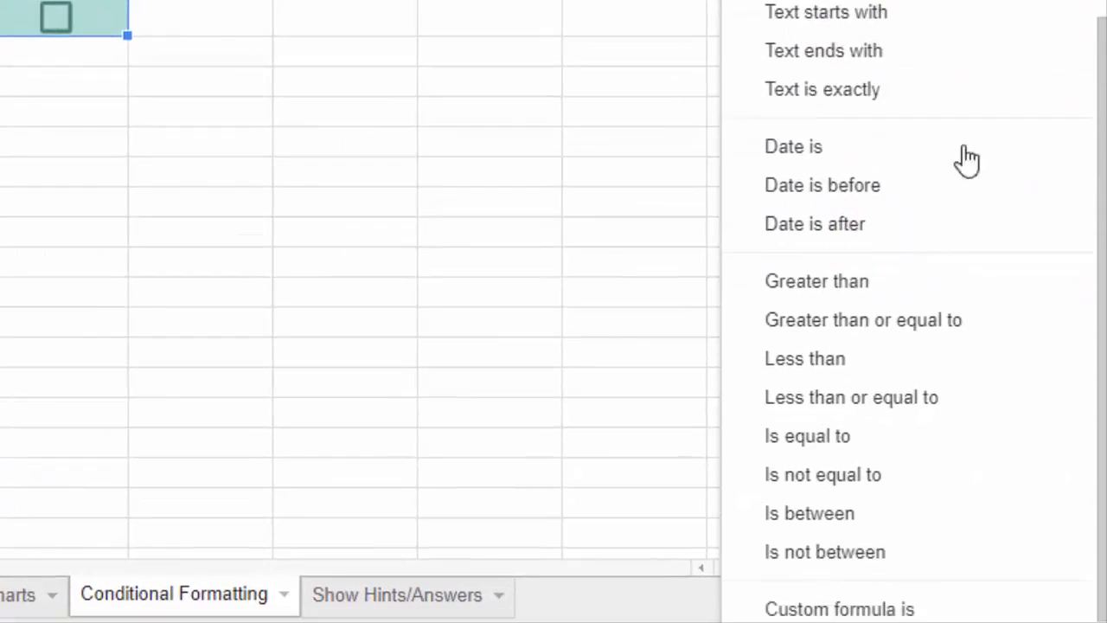
left_click(886, 606)
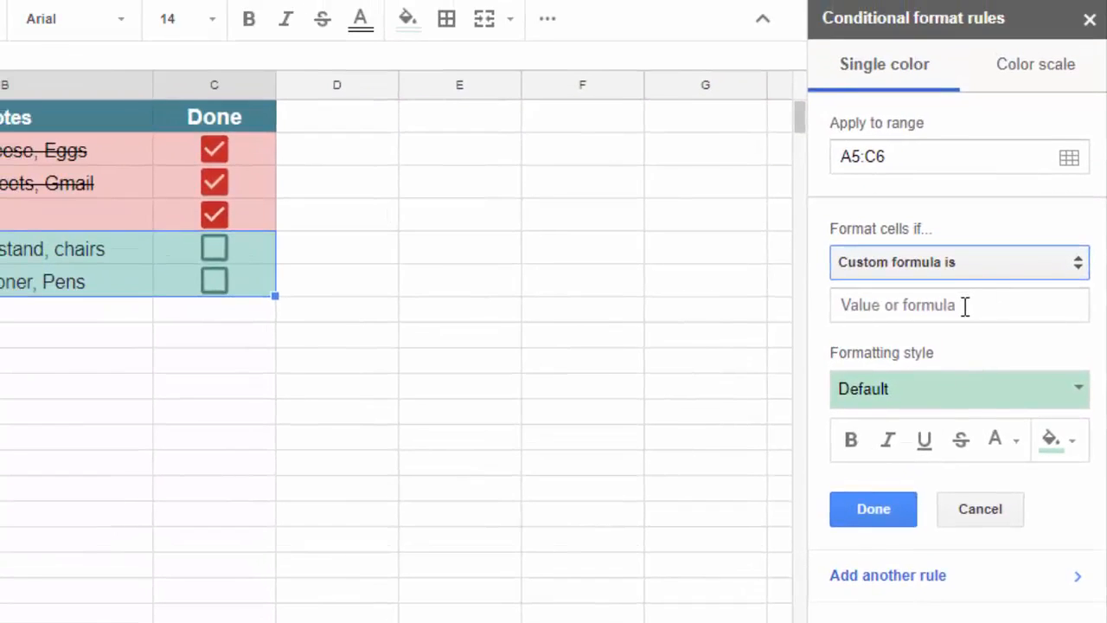
Set the rule's custom formula to =$C5=TRUE.
left_click(964, 307)
type("=")
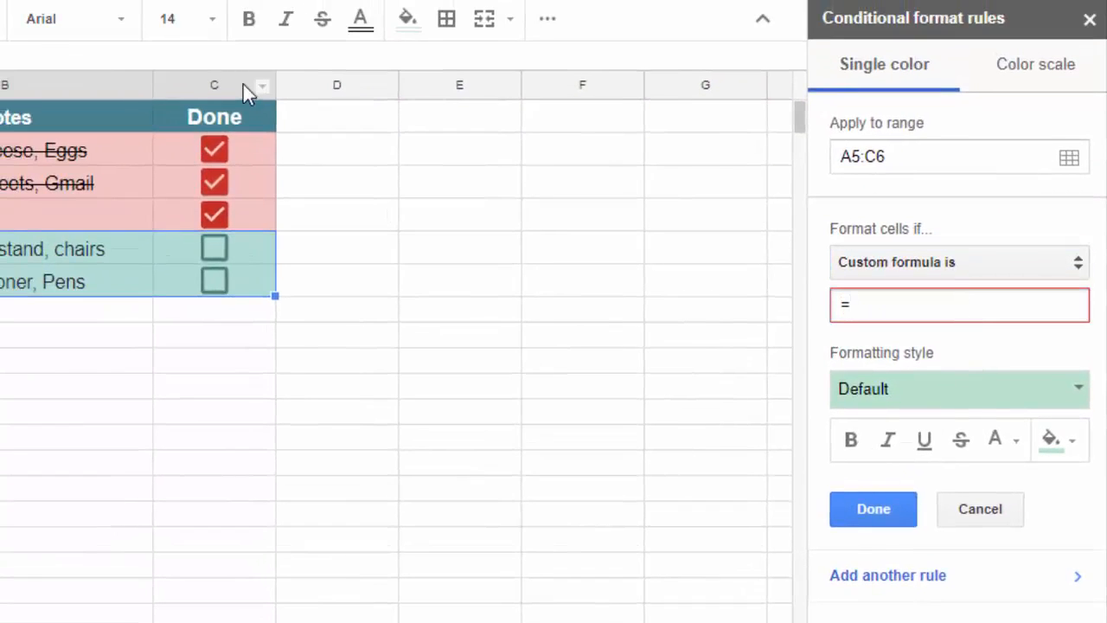
type("$C5=TRU")
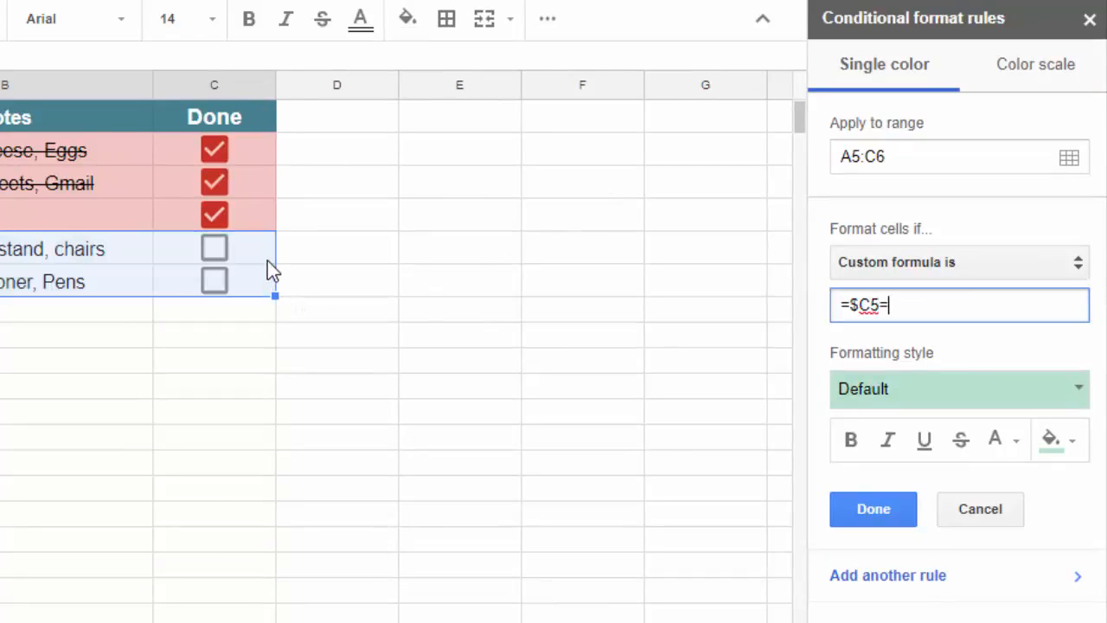
type("E")
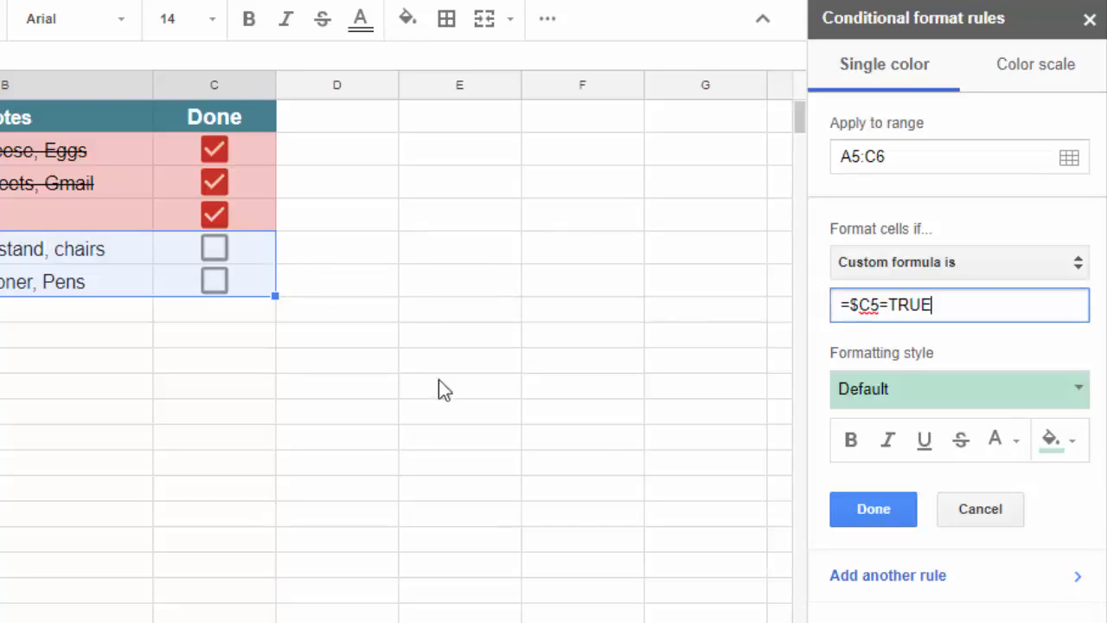
Style the rule with the red background preset and strikethrough text.
left_click(960, 411)
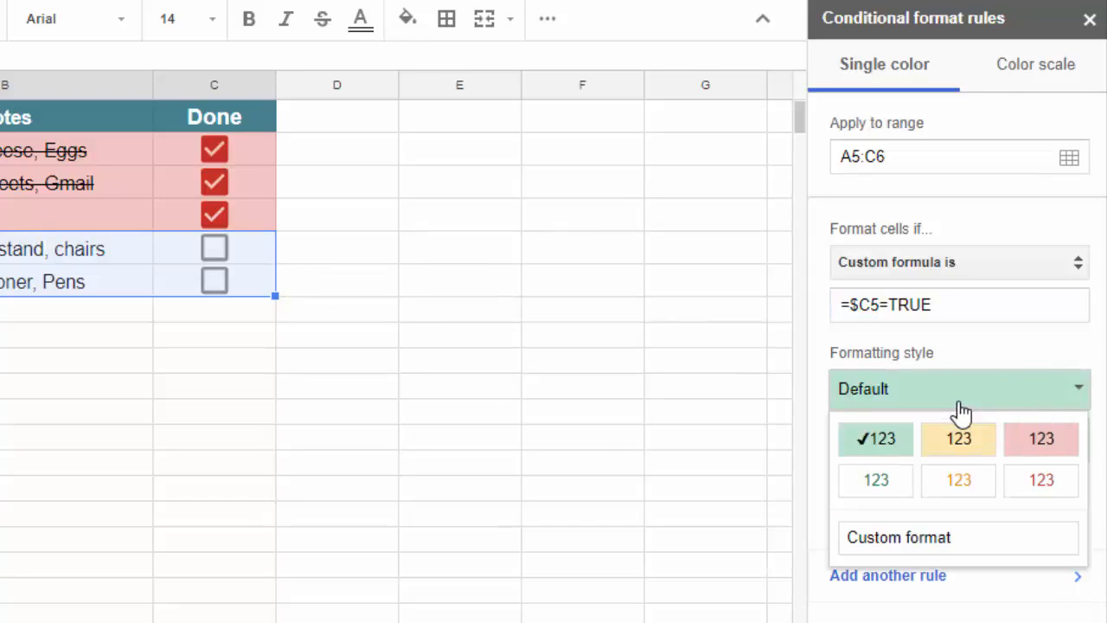
left_click(1040, 446)
left_click(1045, 403)
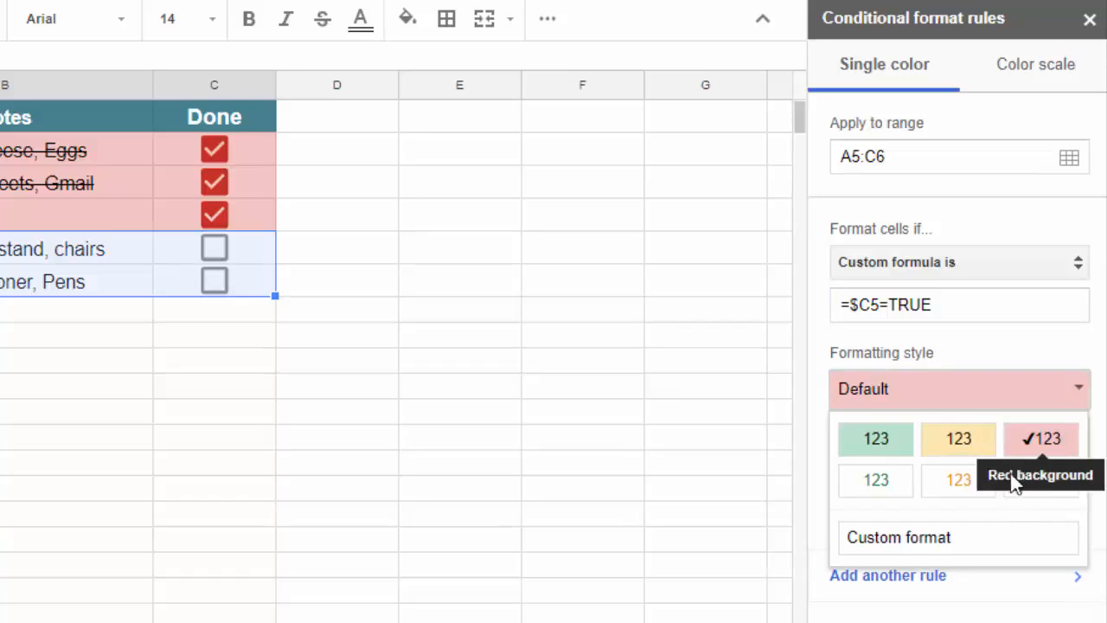
left_click(1021, 401)
left_click(960, 440)
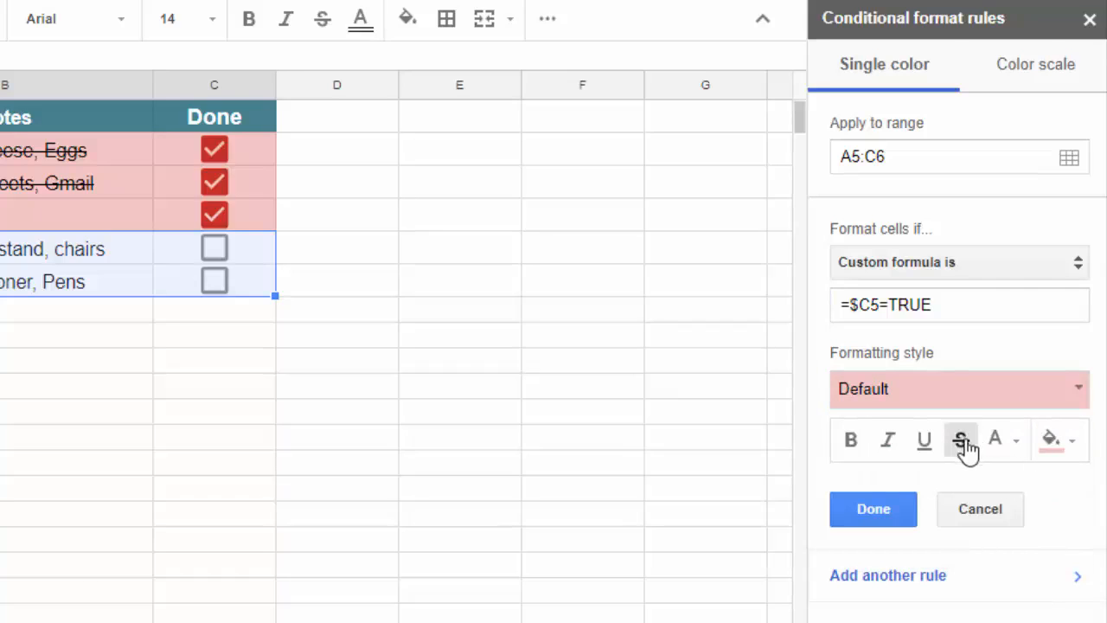
Change the rule's style to the green background preset with strikethrough text and save the rule.
left_click(1025, 401)
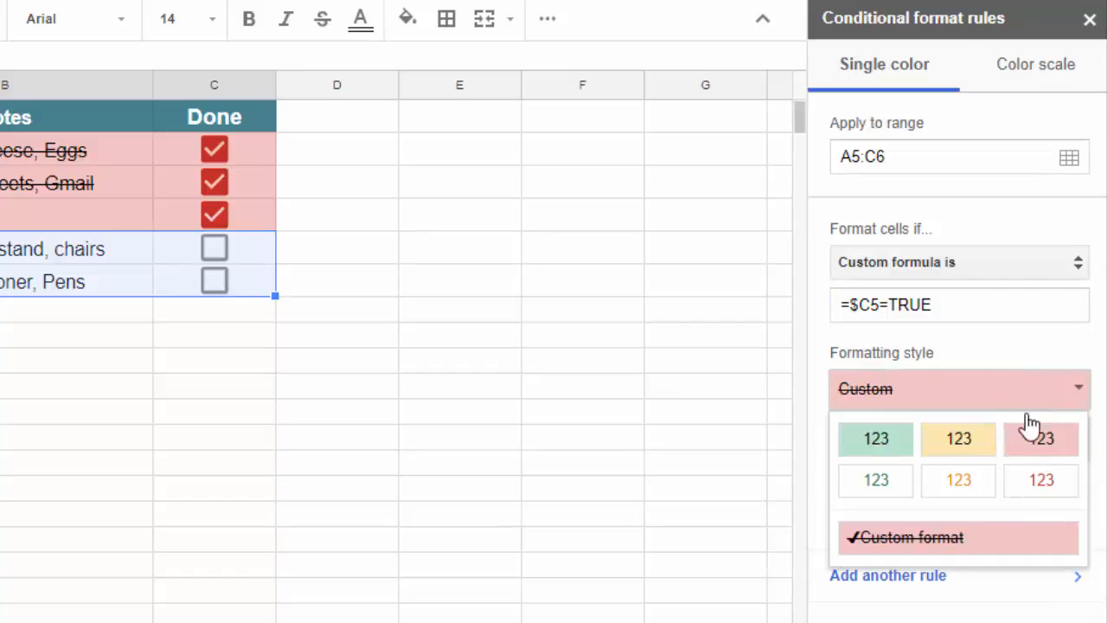
left_click(891, 448)
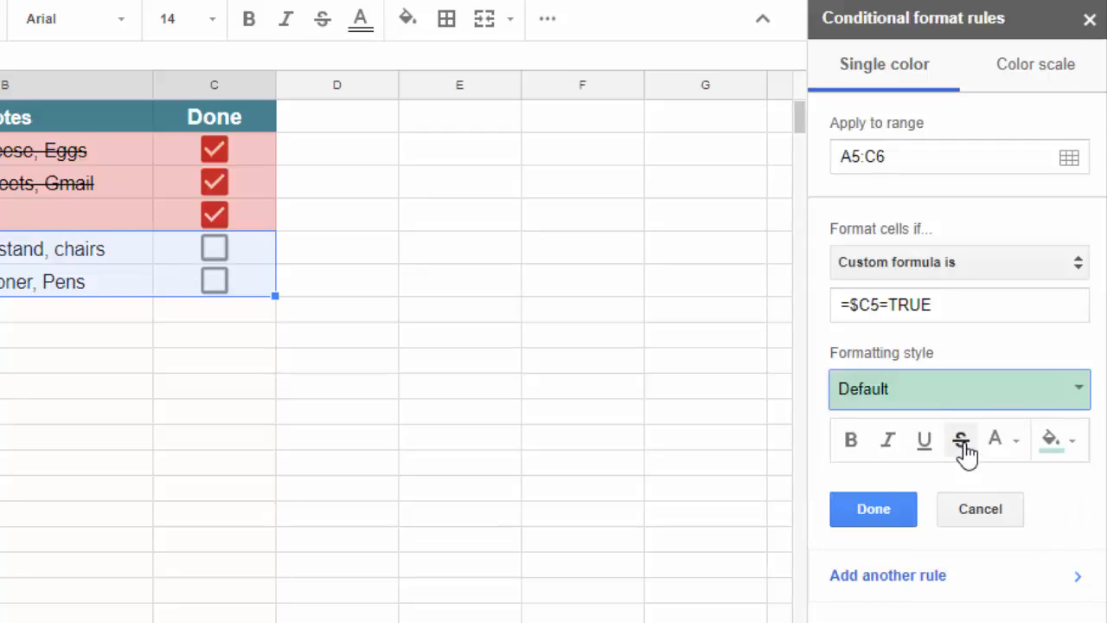
left_click(961, 441)
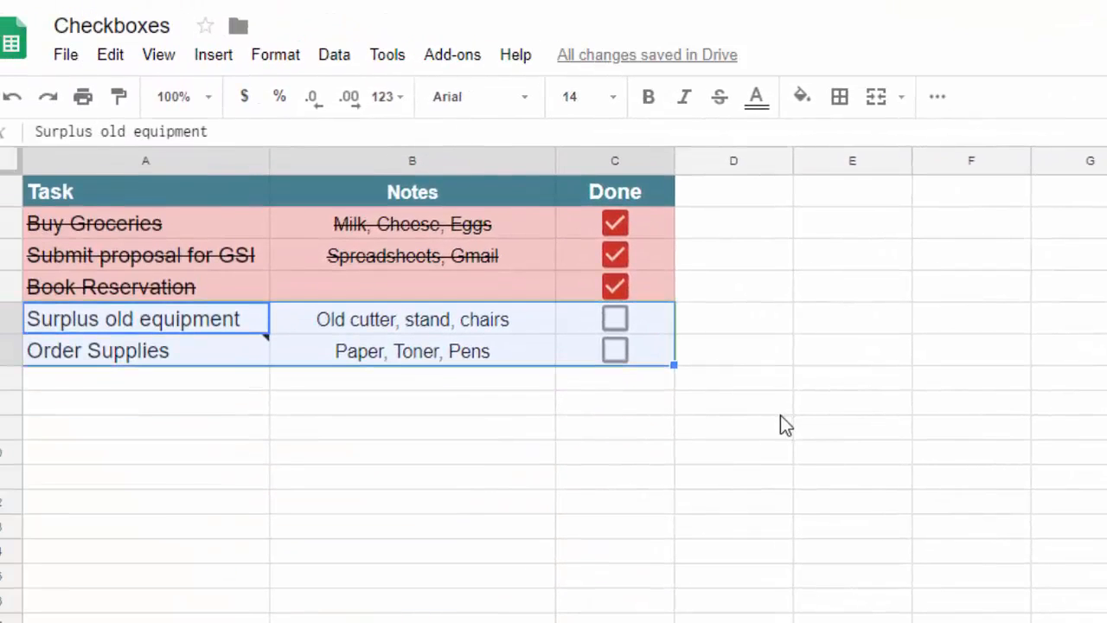
left_click(701, 396)
Test the rule by ticking the Done checkboxes for Surplus old equipment and Order Supplies, then toggle both again.
left_click(617, 321)
left_click(614, 352)
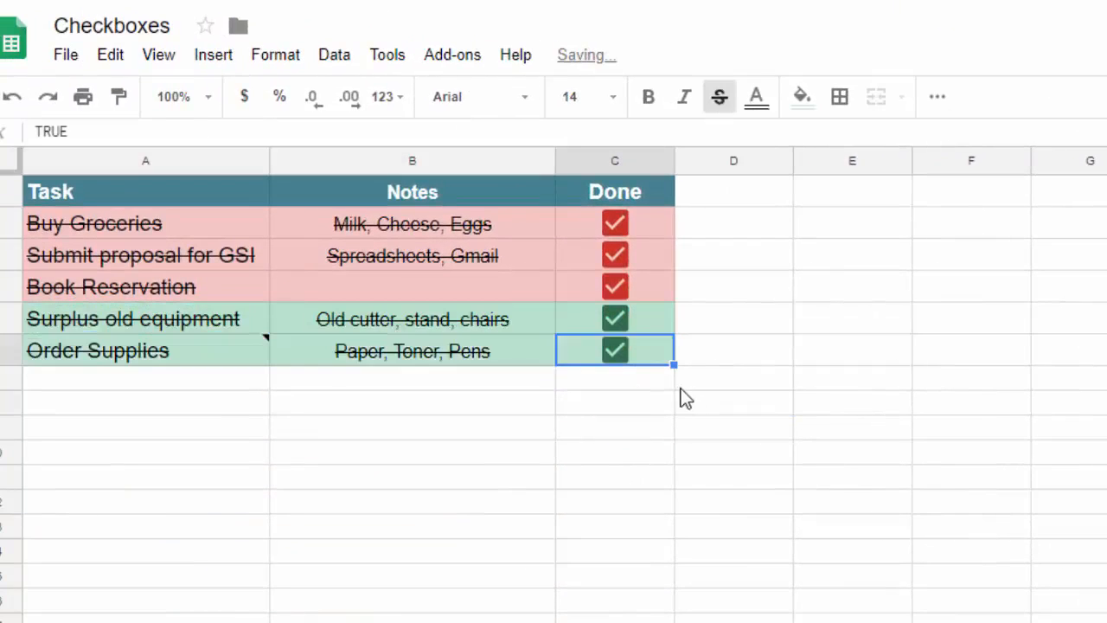
left_click(543, 321)
left_click(615, 325)
left_click(621, 354)
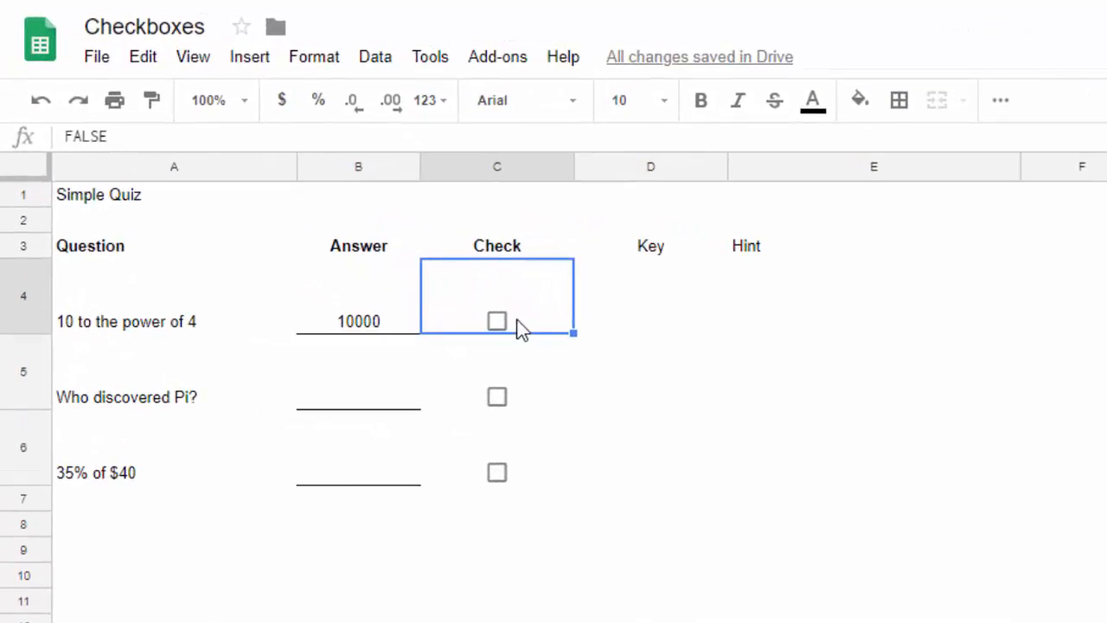
On the Simple Quiz sheet, tick the Check checkbox for the question 10 to the power of 4.
left_click(497, 322)
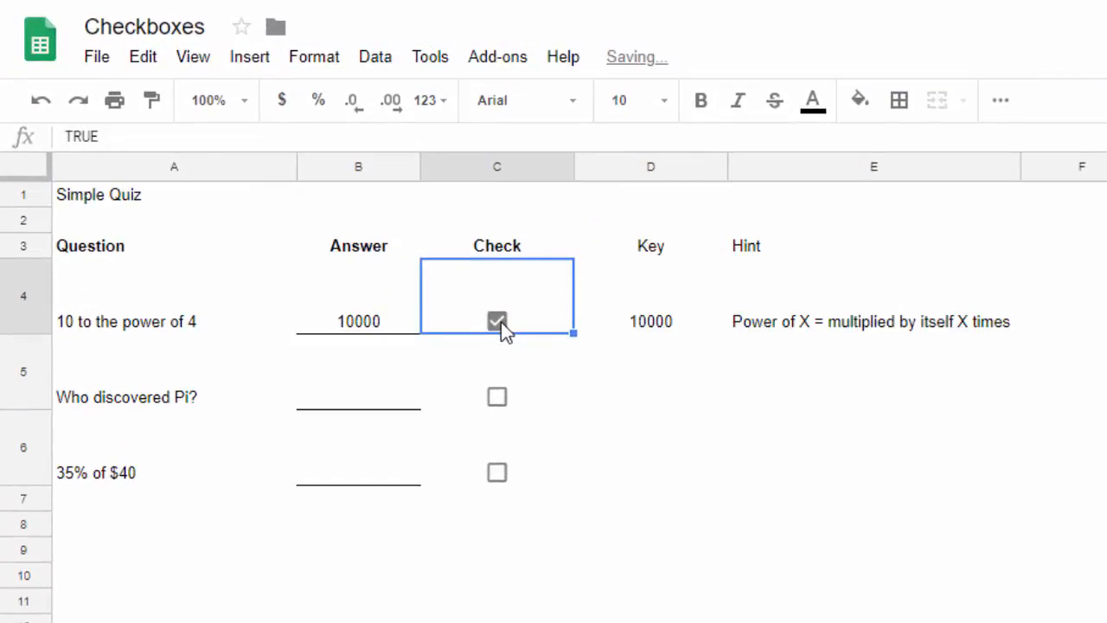
Inspect the first question's Key and Hint cells and tick the Check checkbox for Who discovered Pi?
left_click(666, 327)
left_click(760, 323)
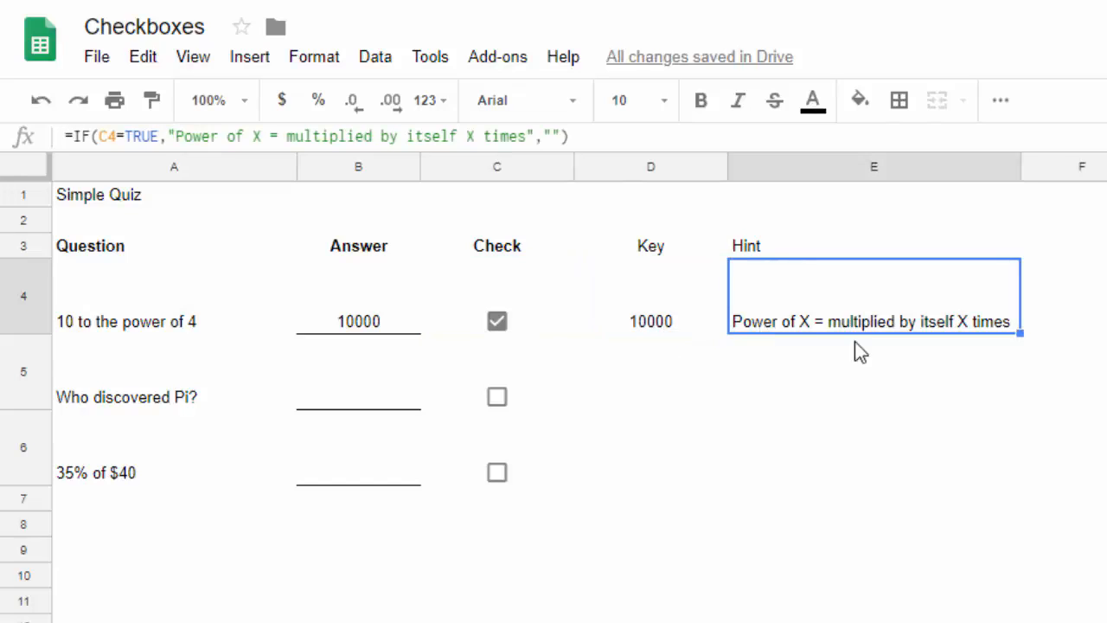
left_click(580, 396)
left_click(497, 397)
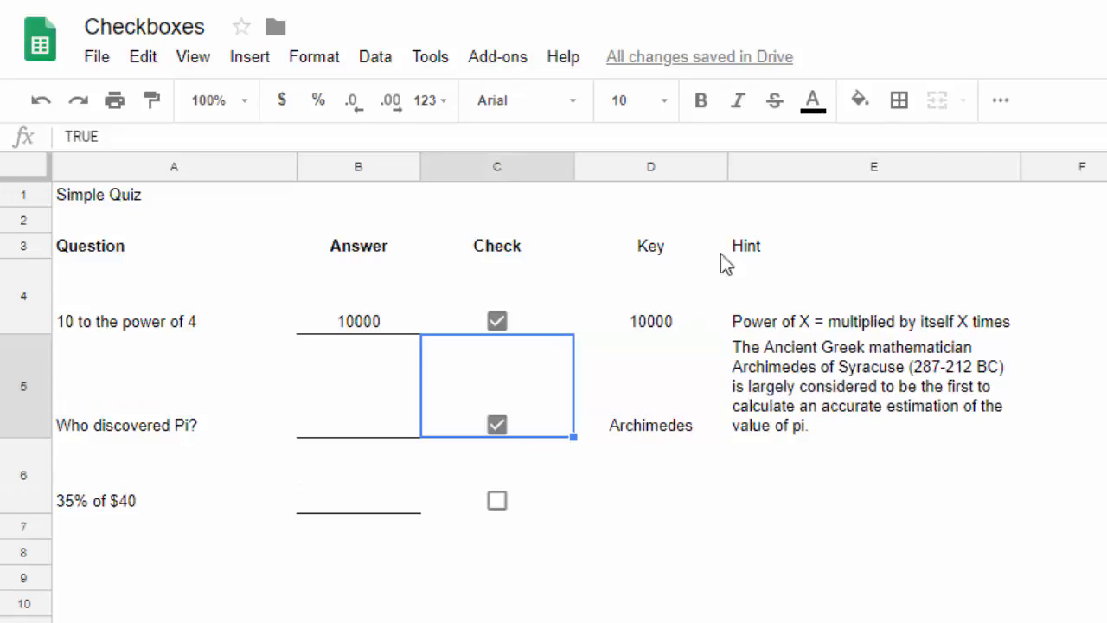
Examine the IF formulas behind the first question's Hint and Key cells, highlighting the 10^4 argument in the Key formula without changing it.
left_click(644, 167)
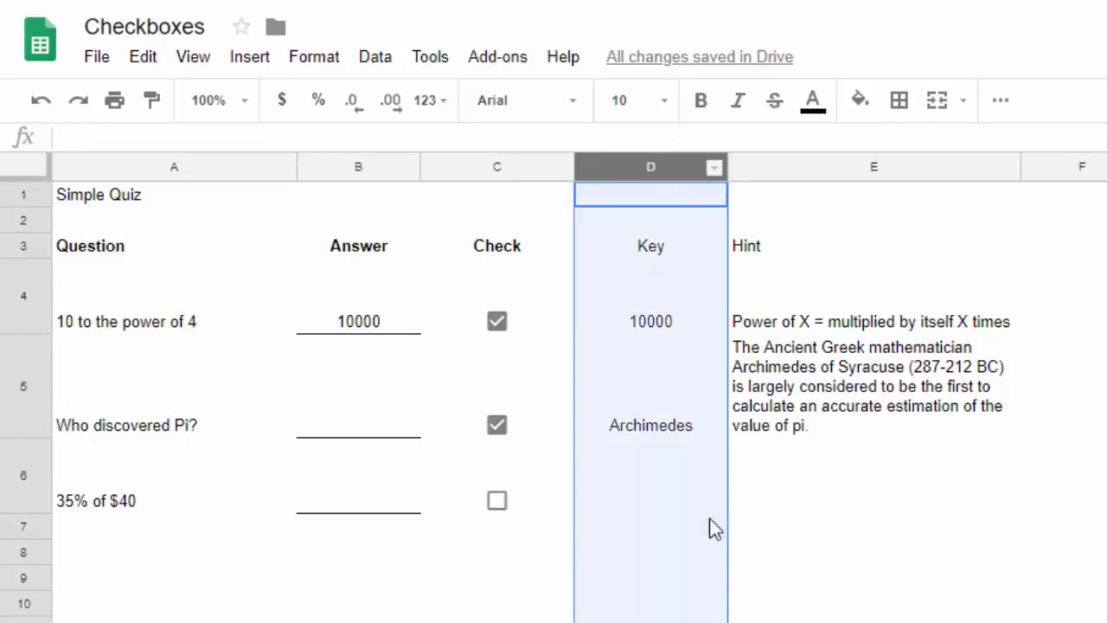
left_click(767, 252)
key("Down")
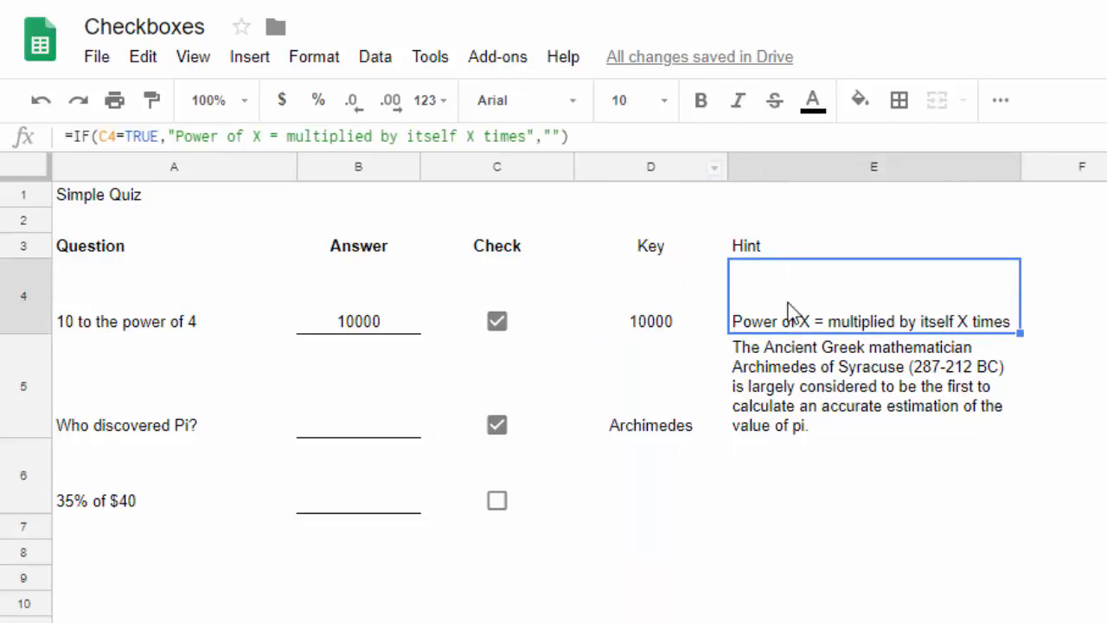
left_click(676, 320)
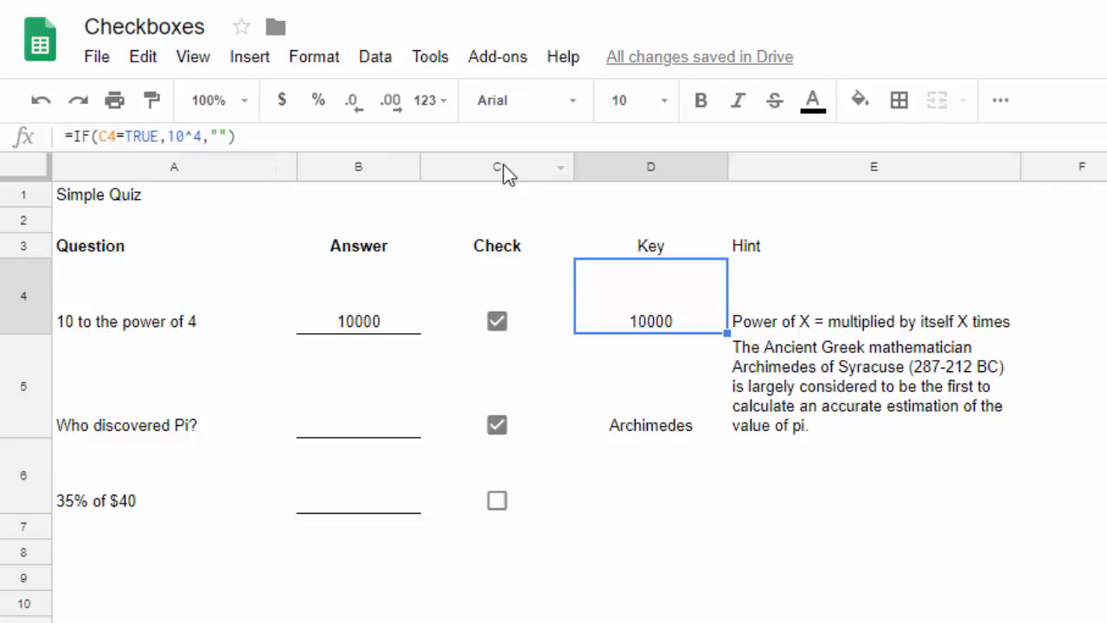
left_click(533, 327)
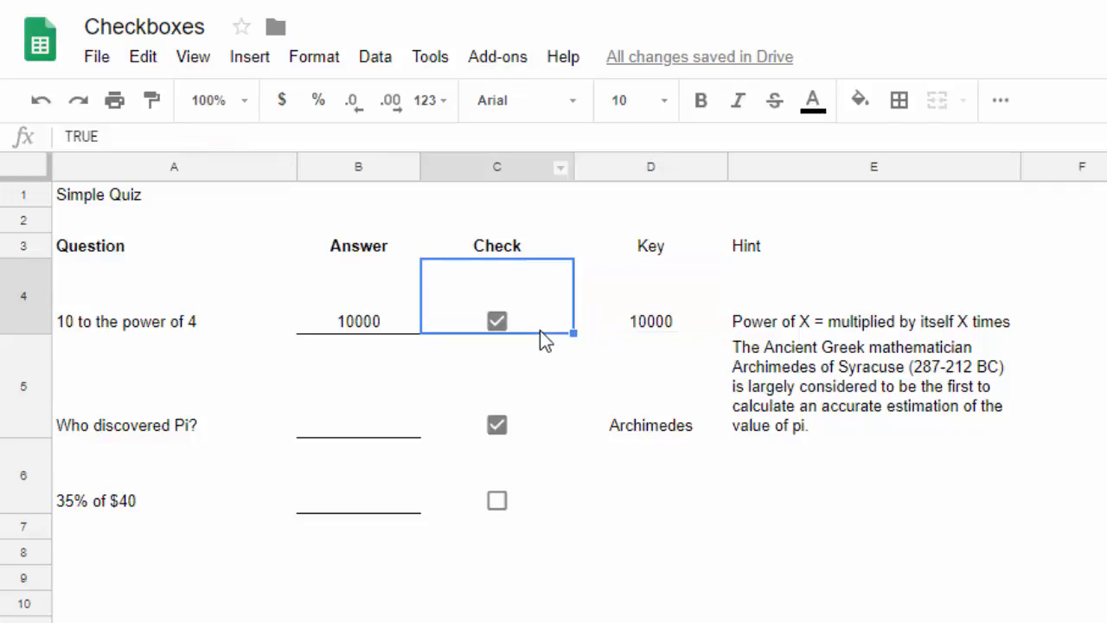
left_click(640, 320)
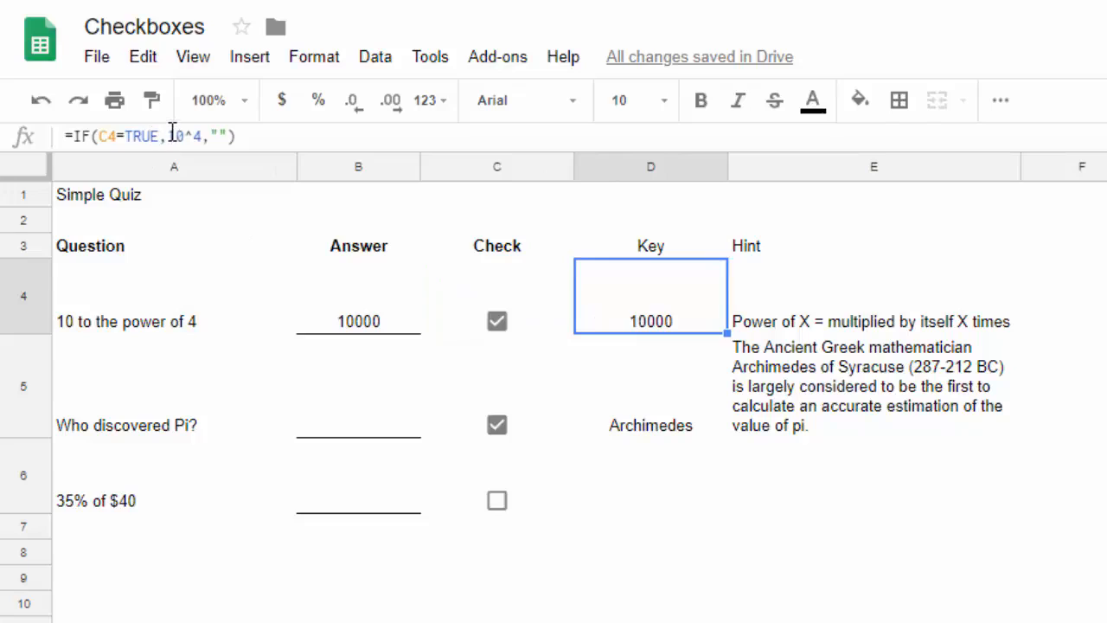
left_click_drag(168, 135, 203, 140)
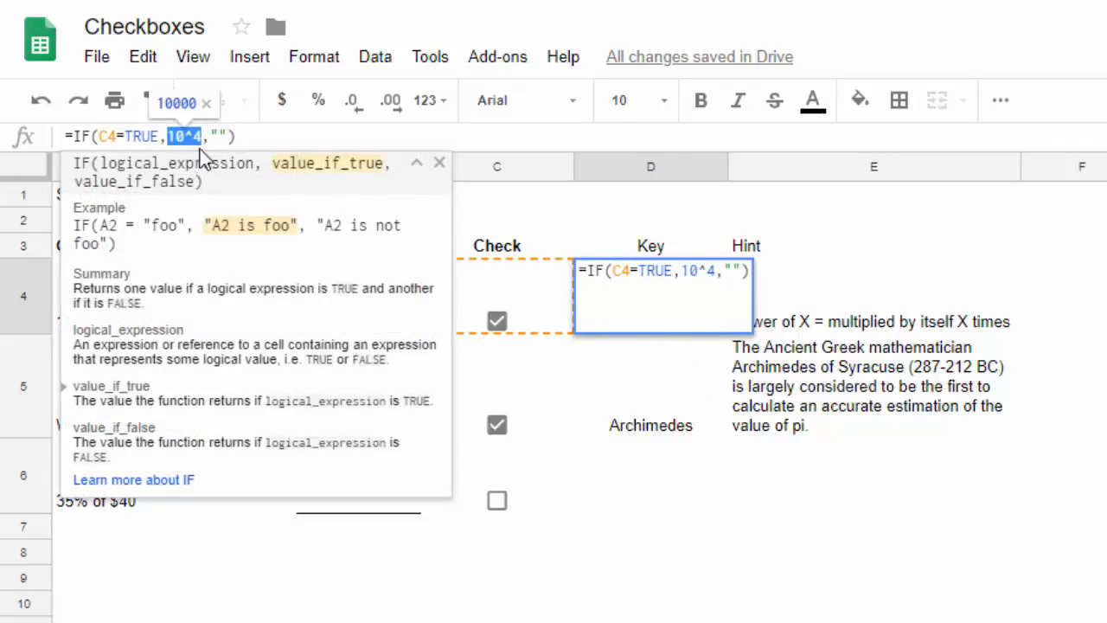
key("Escape")
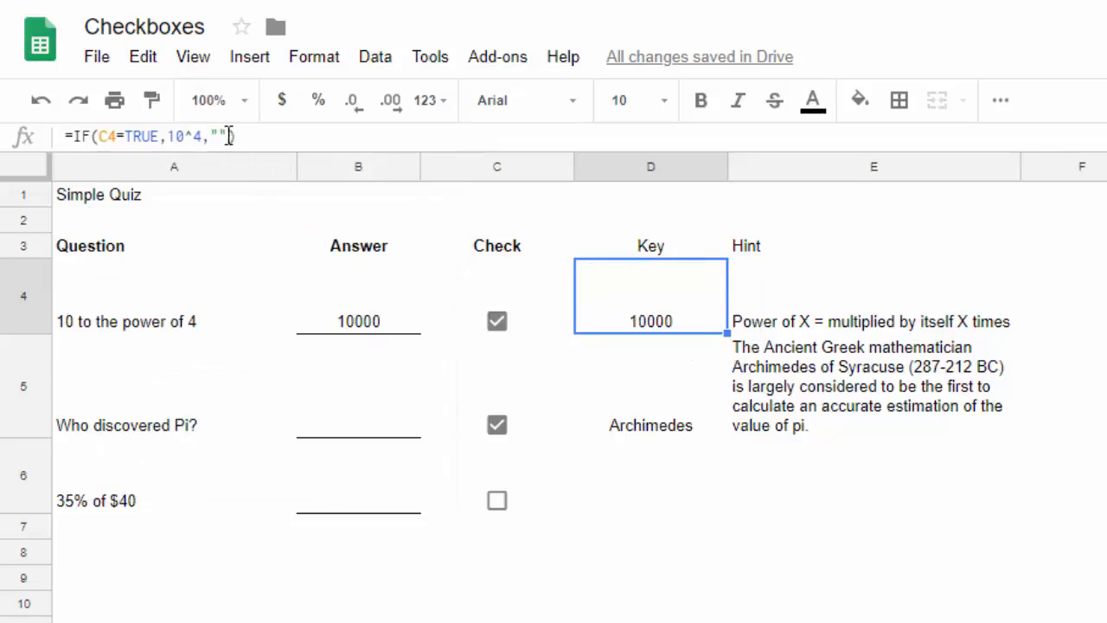
Untick and re-tick the Check checkbox for 10 to the power of 4 to test its Key and Hint cells.
left_click(497, 321)
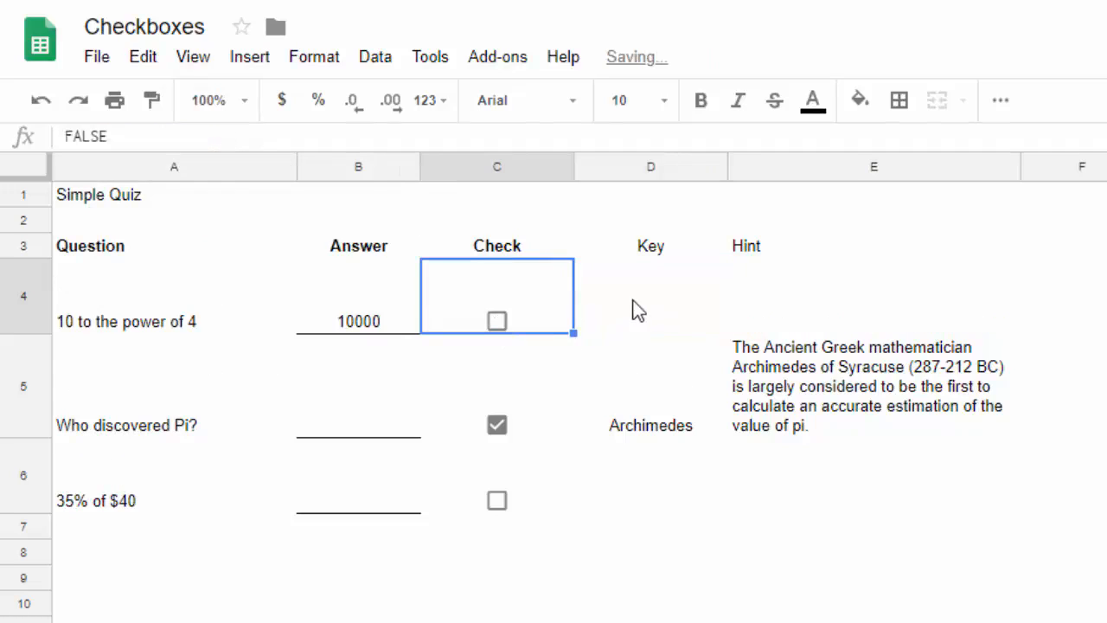
left_click(768, 314)
left_click(499, 325)
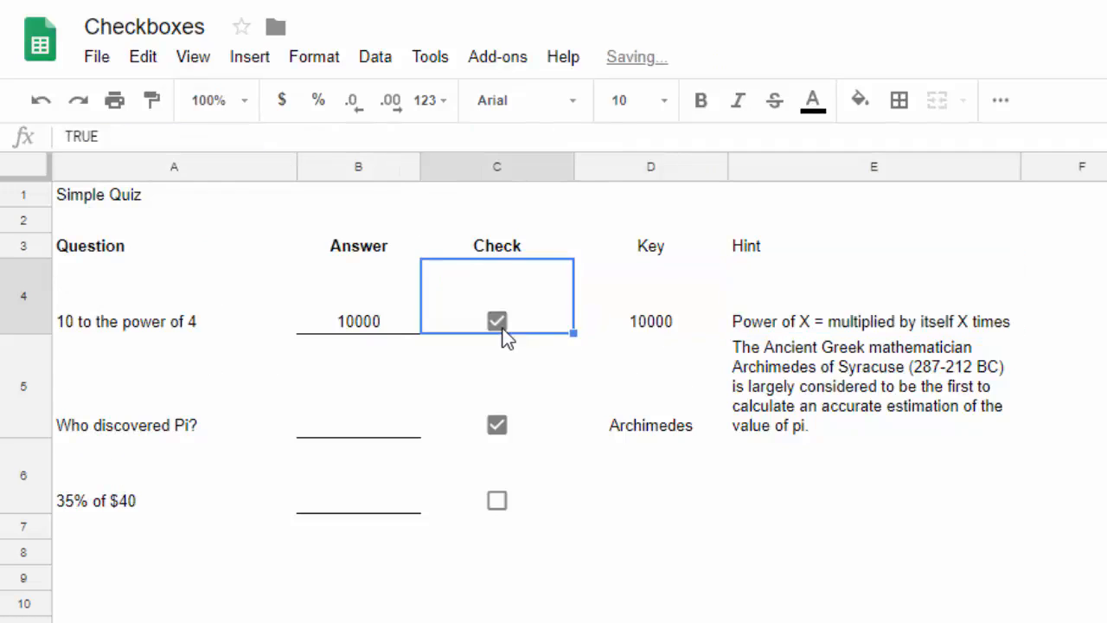
left_click(764, 293)
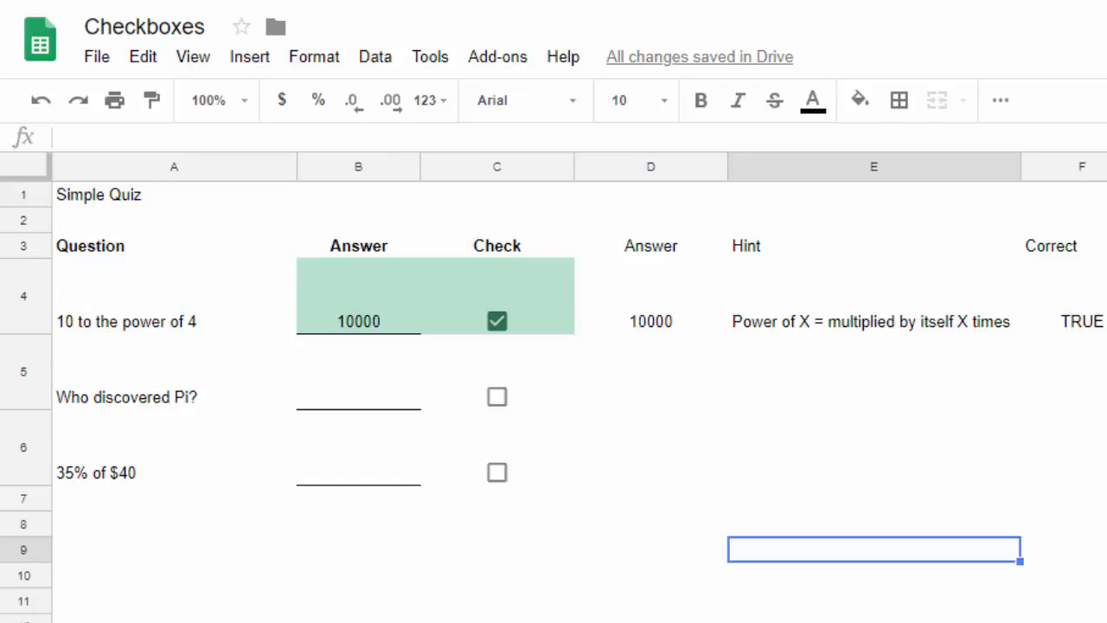
On the quiz version with the Correct column, toggle the Check checkboxes for Who discovered Pi? and 35% of $40, leaving both unticked.
left_click(497, 397)
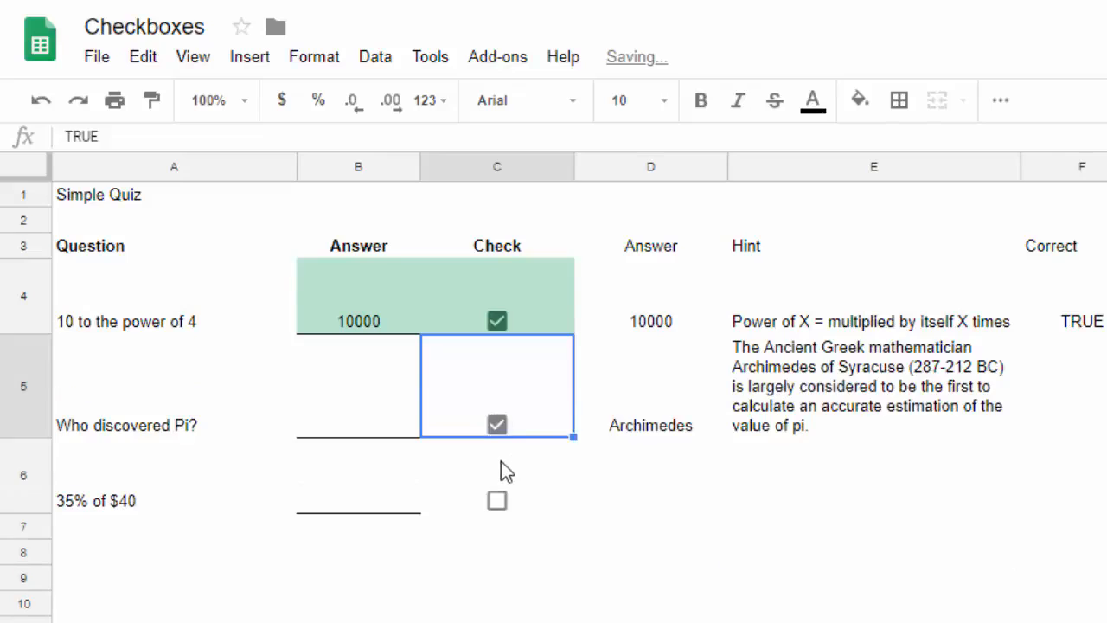
left_click(496, 426)
left_click(495, 476)
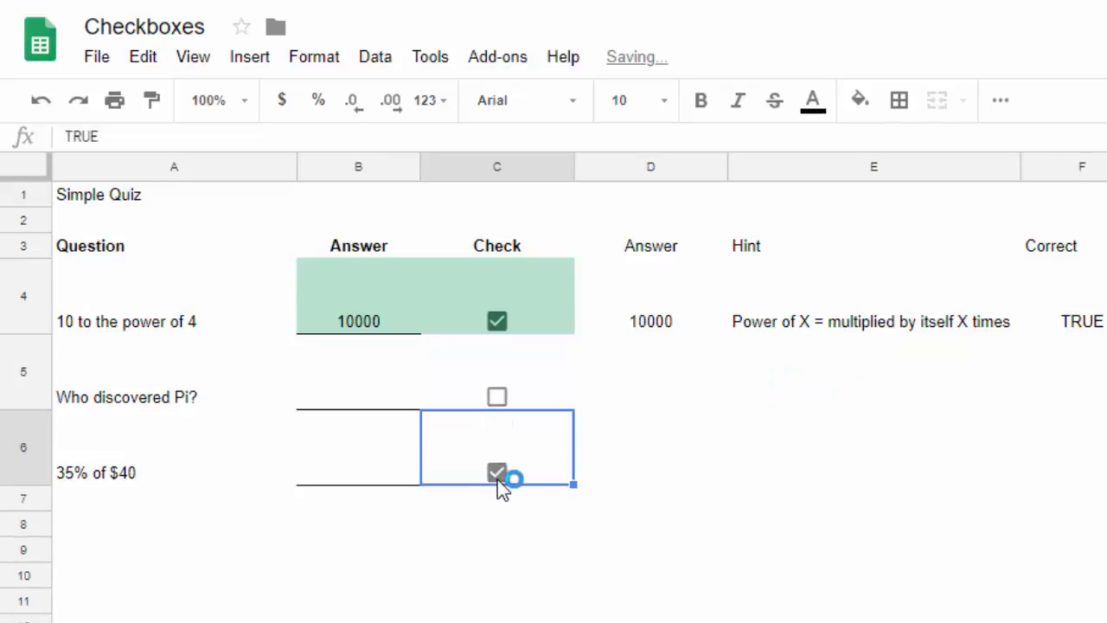
left_click(498, 476)
left_click(497, 476)
left_click(499, 475)
left_click(499, 478)
left_click(499, 477)
left_click(644, 450)
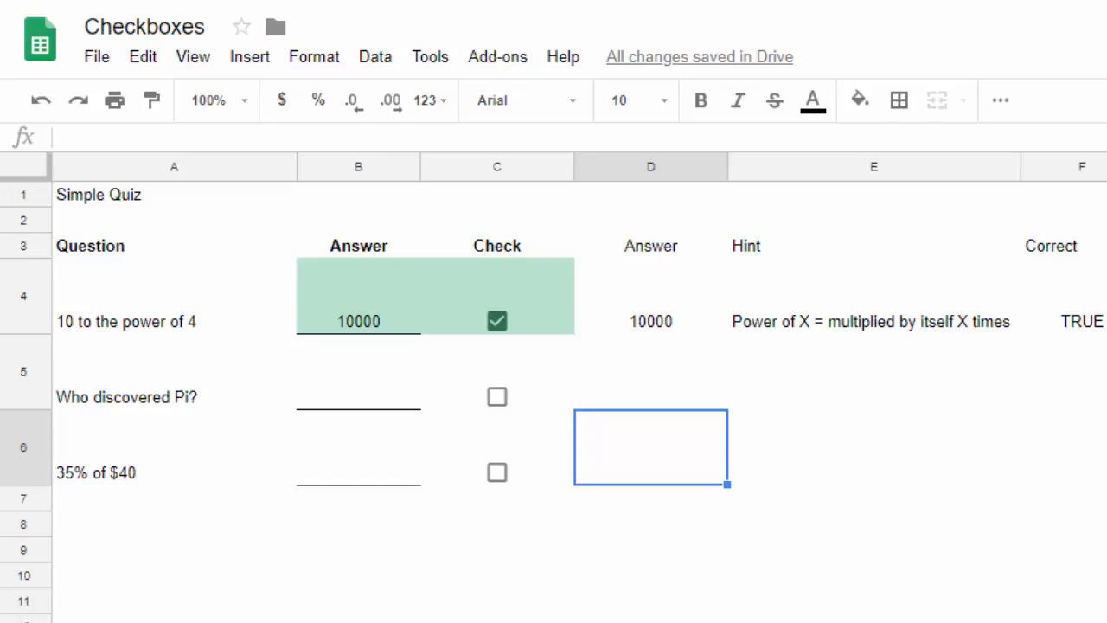
left_click(827, 470)
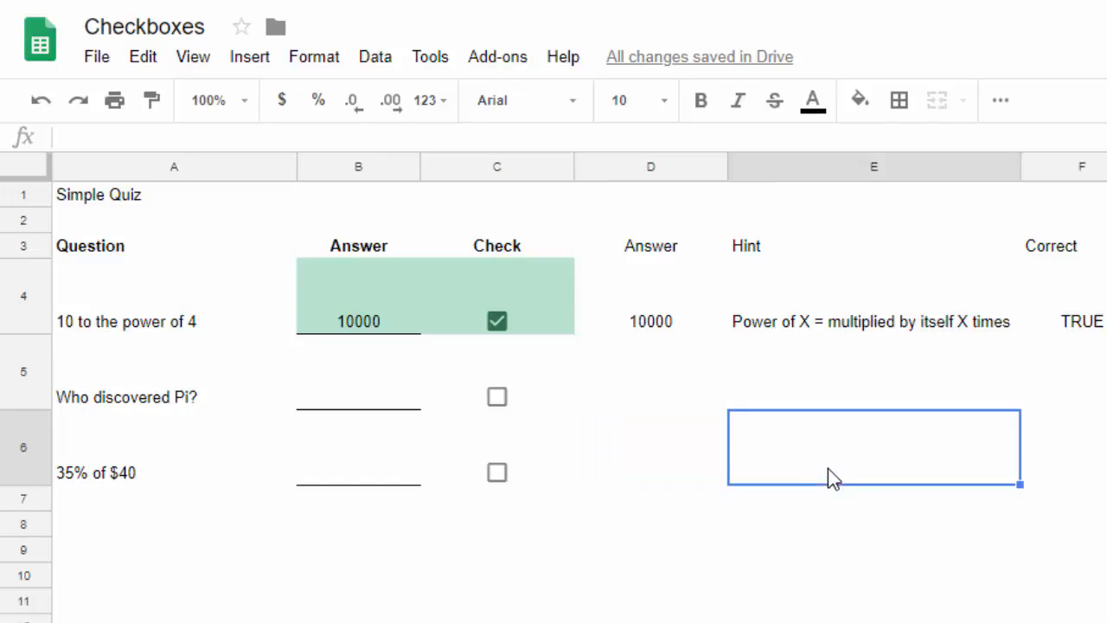